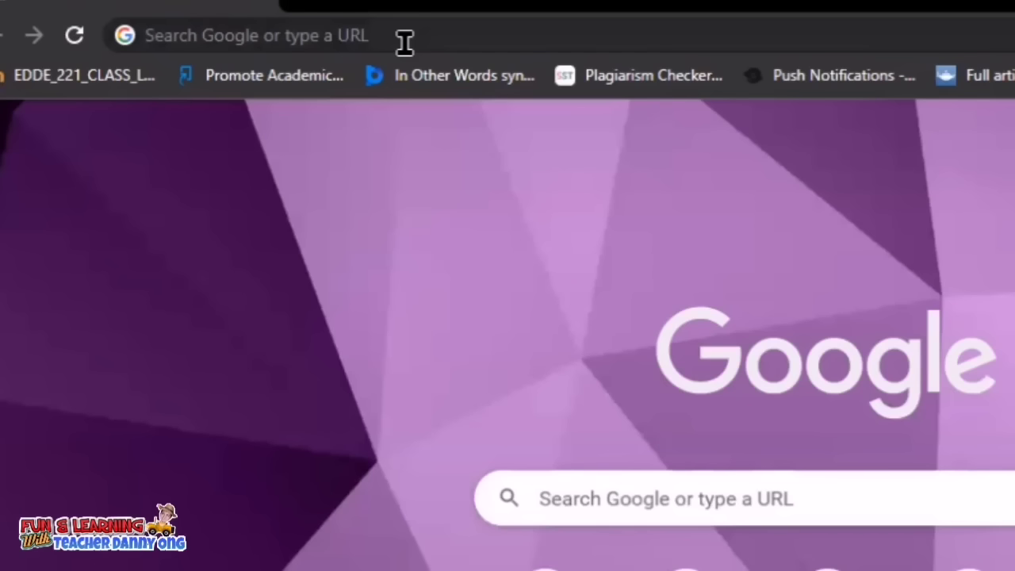
left_click(404, 41)
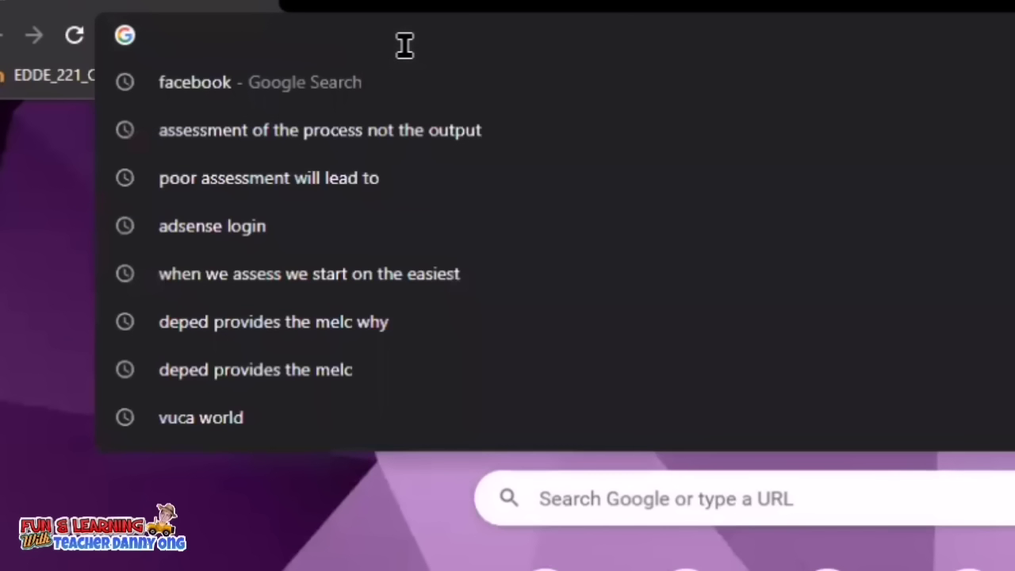
type("www")
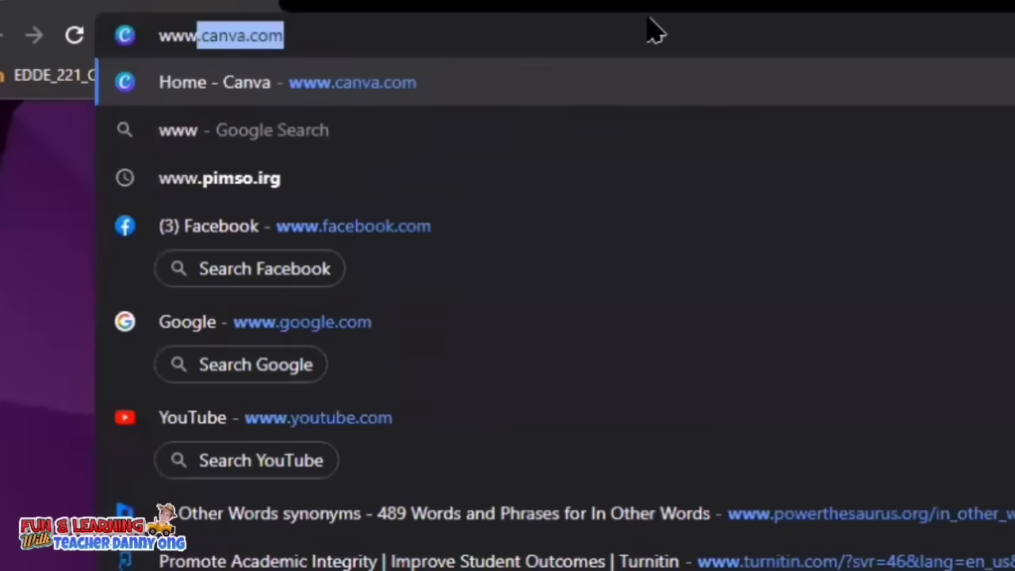
key("Return")
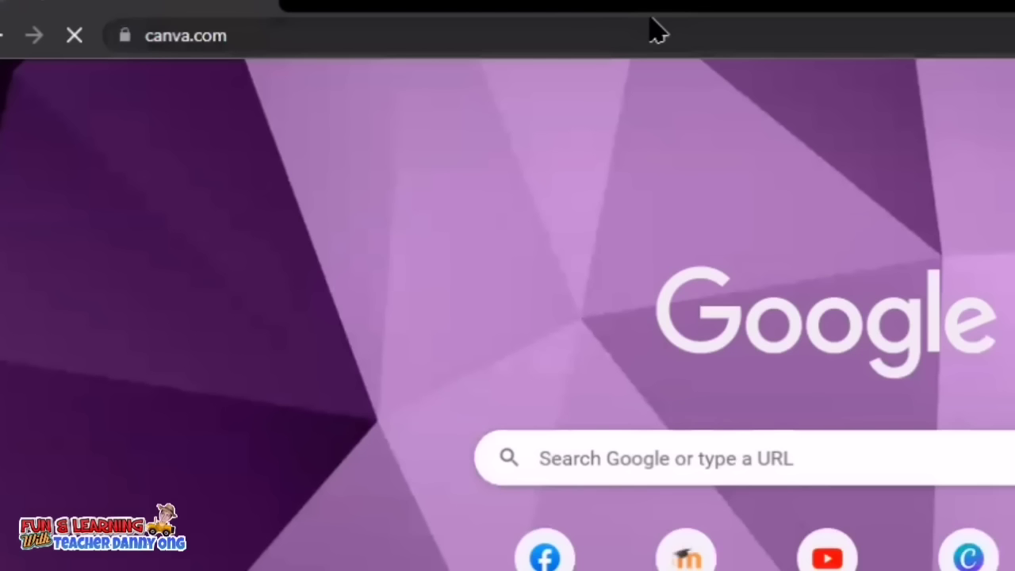
Search the templates for "video" and browse the Facebook Video templates.
left_click(385, 103)
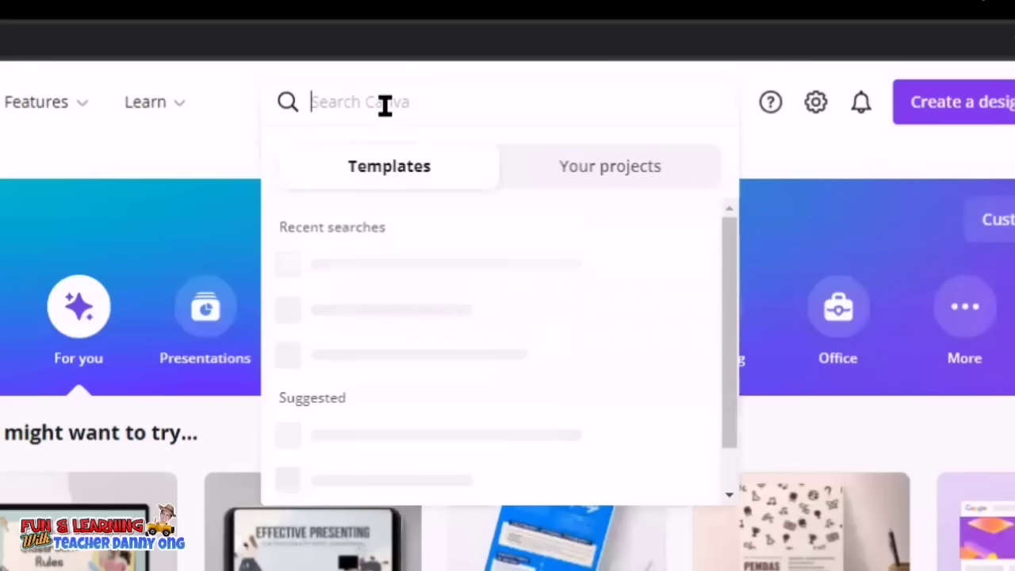
type("v")
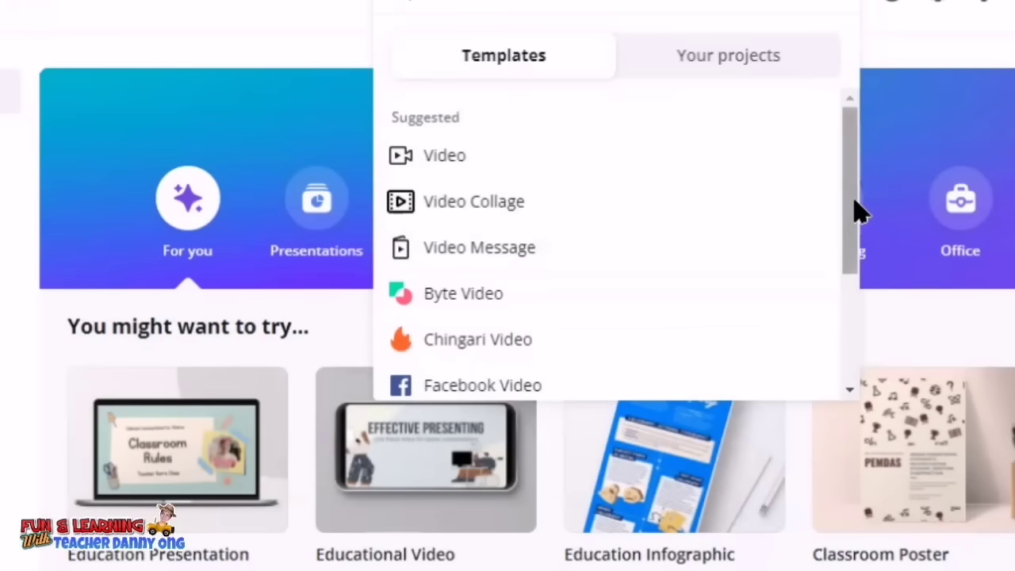
left_click_drag(852, 201, 855, 293)
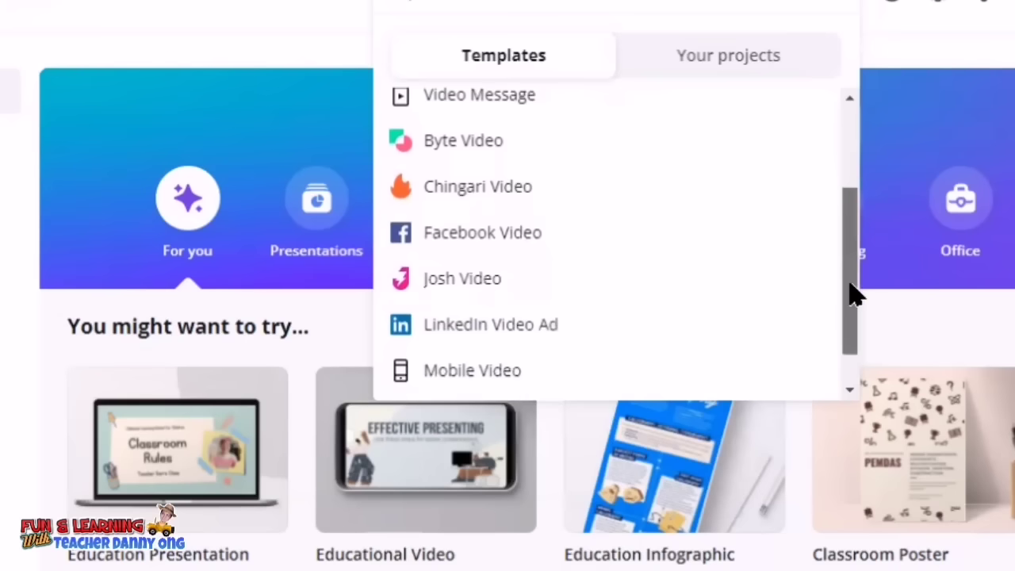
left_click(606, 234)
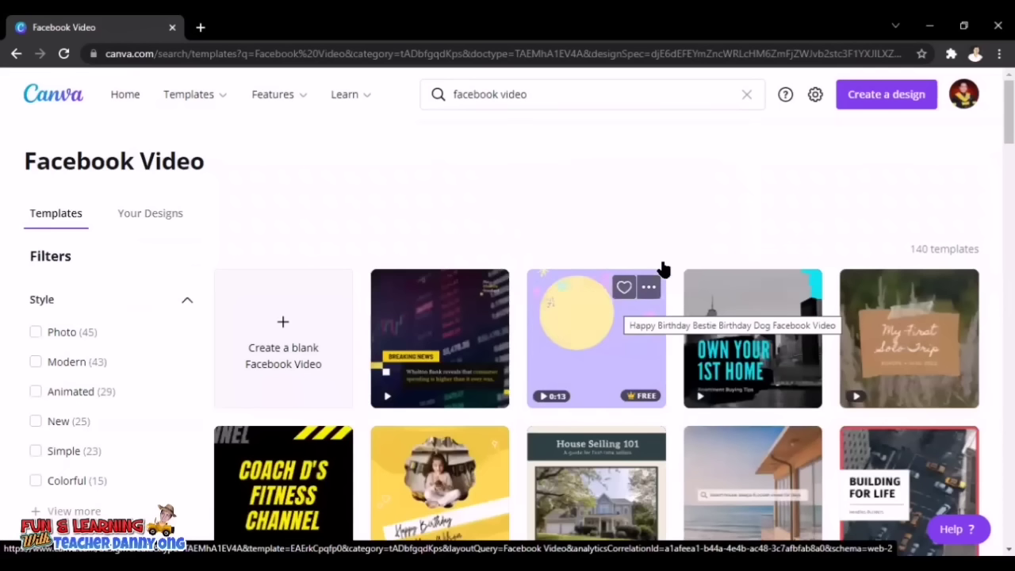
left_click(631, 338)
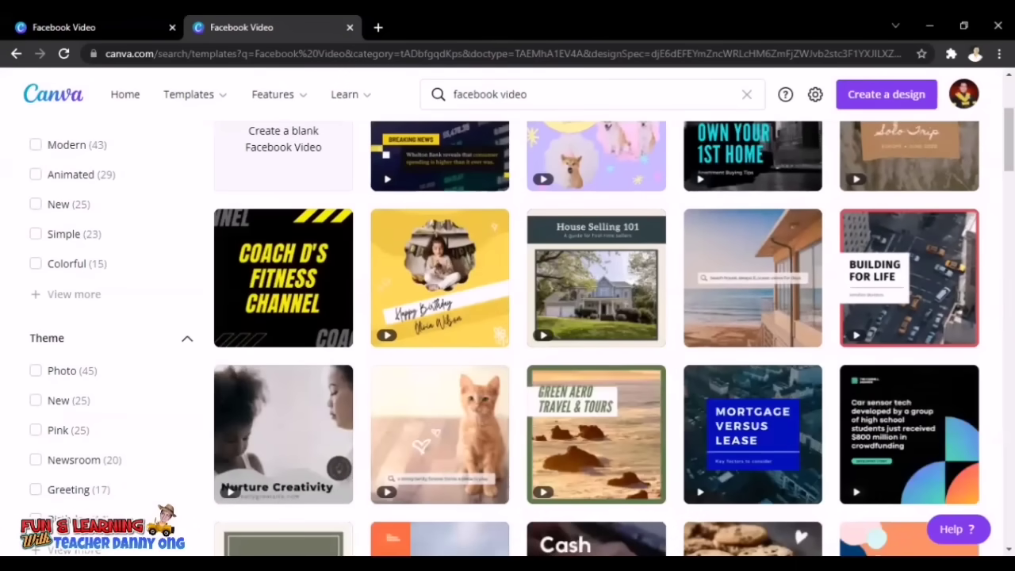
scroll(595, 341, "down", 3)
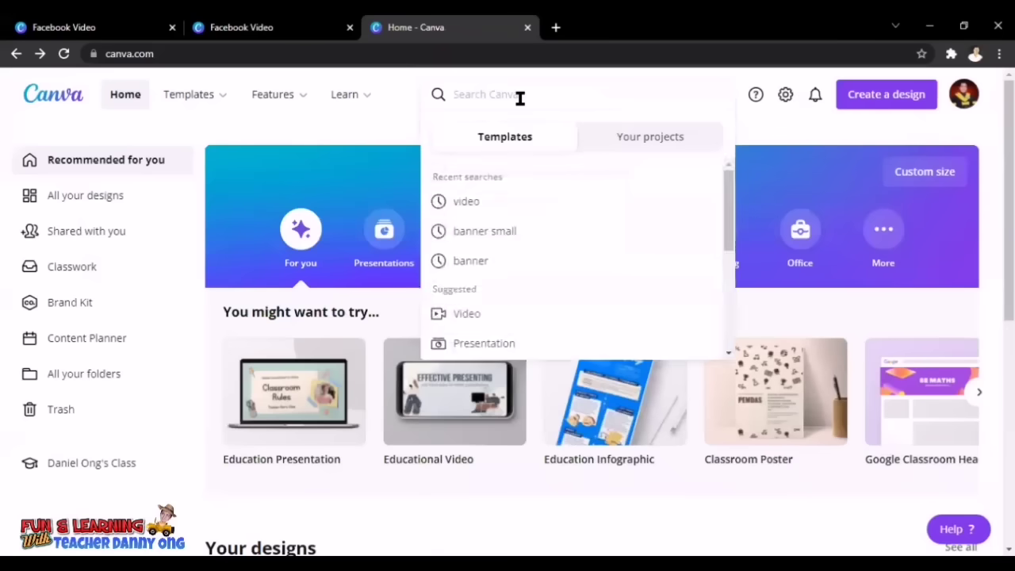
Search for "video" on the home page and open the Fauget Cafe coffee promotion template from the Video templates.
type("video")
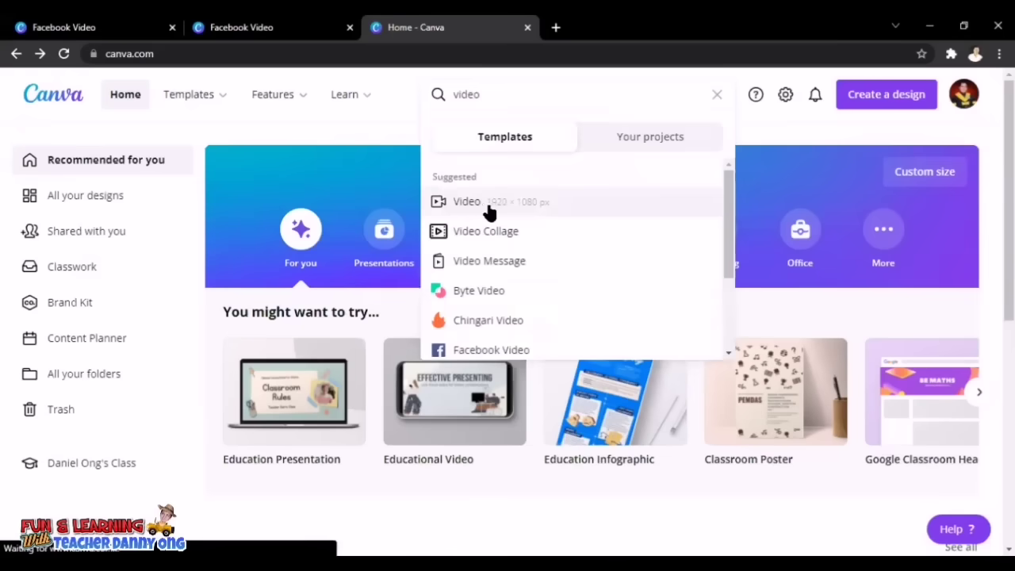
left_click(301, 224)
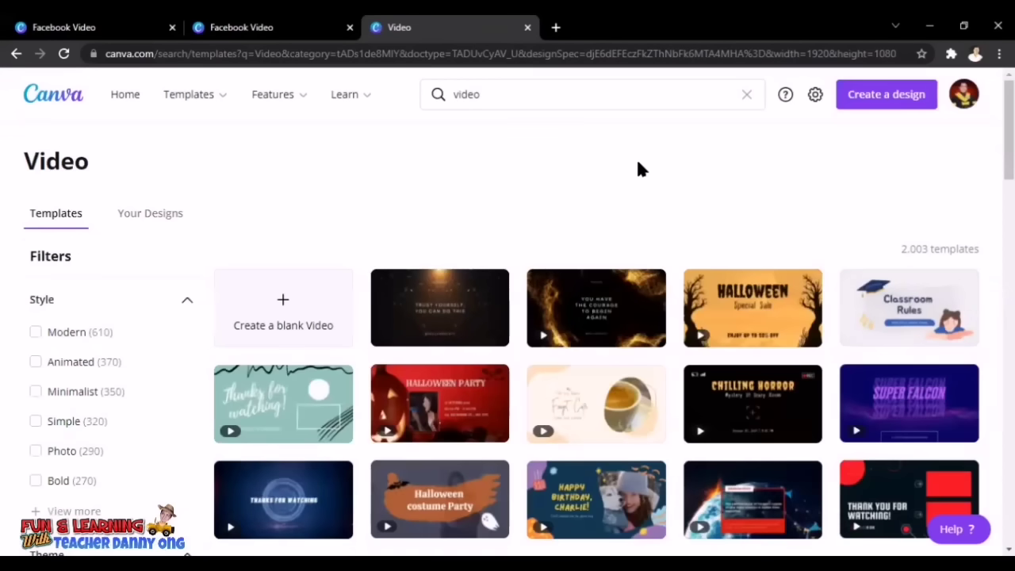
left_click(596, 403)
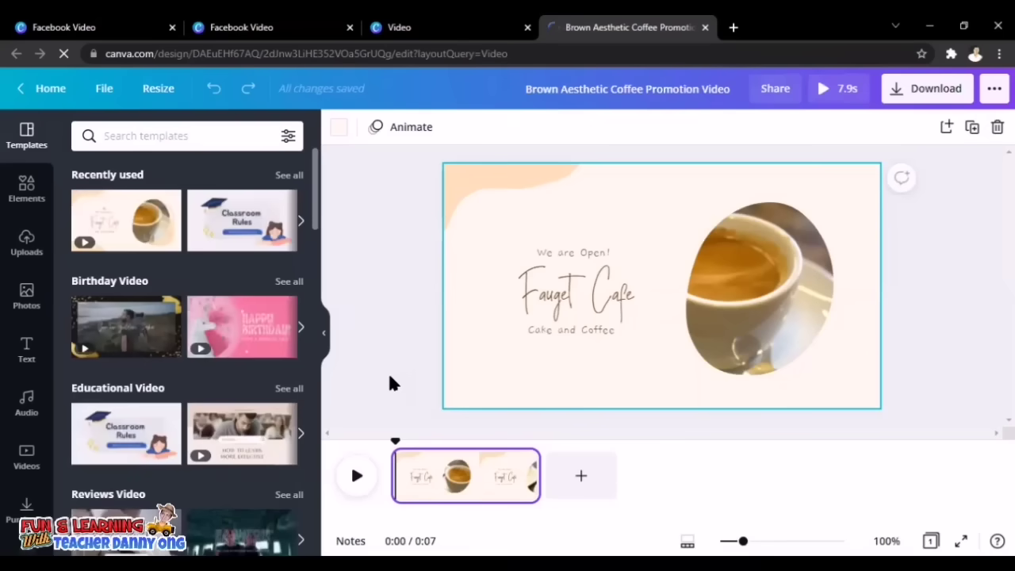
Play the coffee promotion template in the editor and in the full preview, and close the preview.
left_click(355, 477)
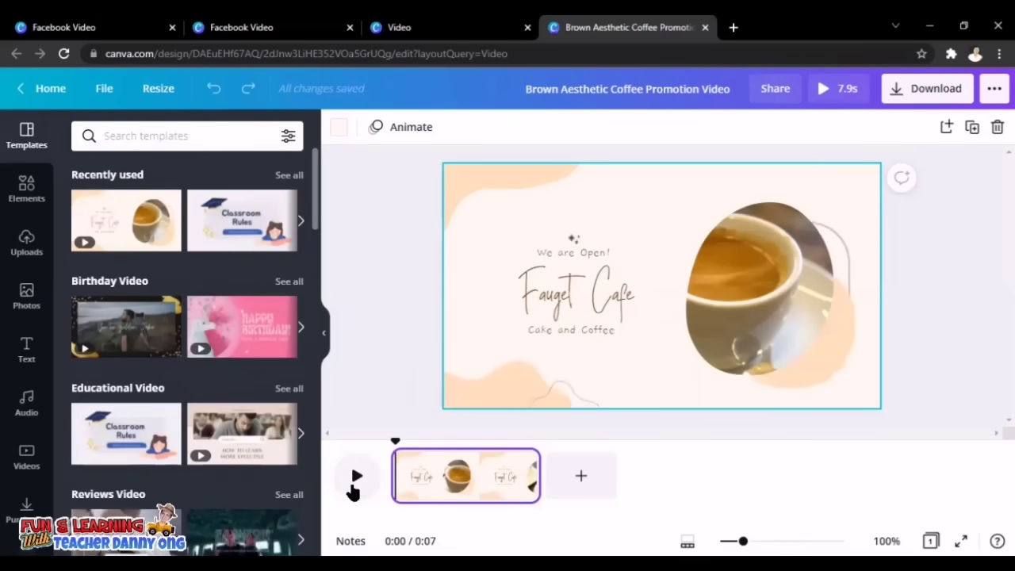
left_click(355, 485)
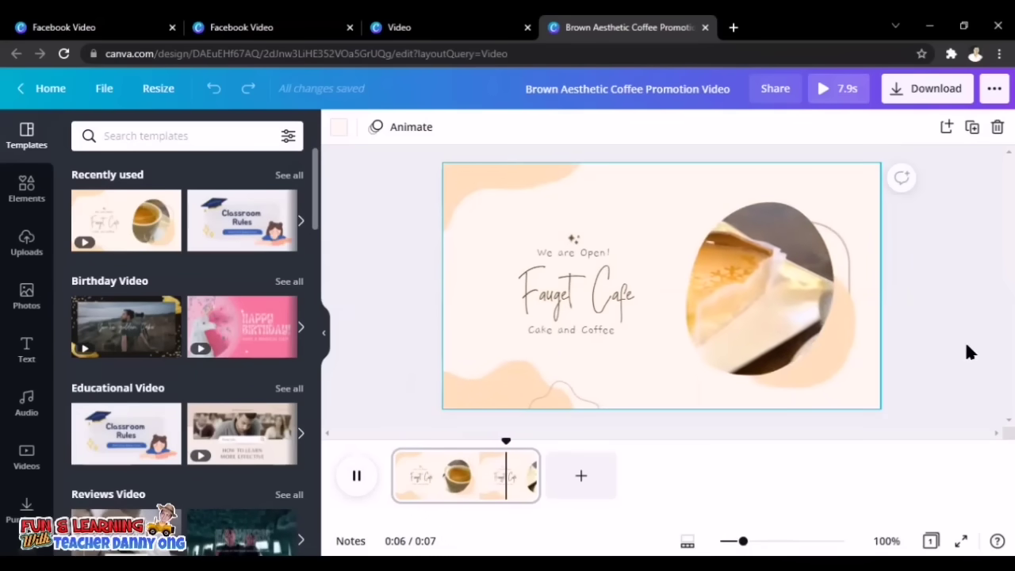
left_click(837, 88)
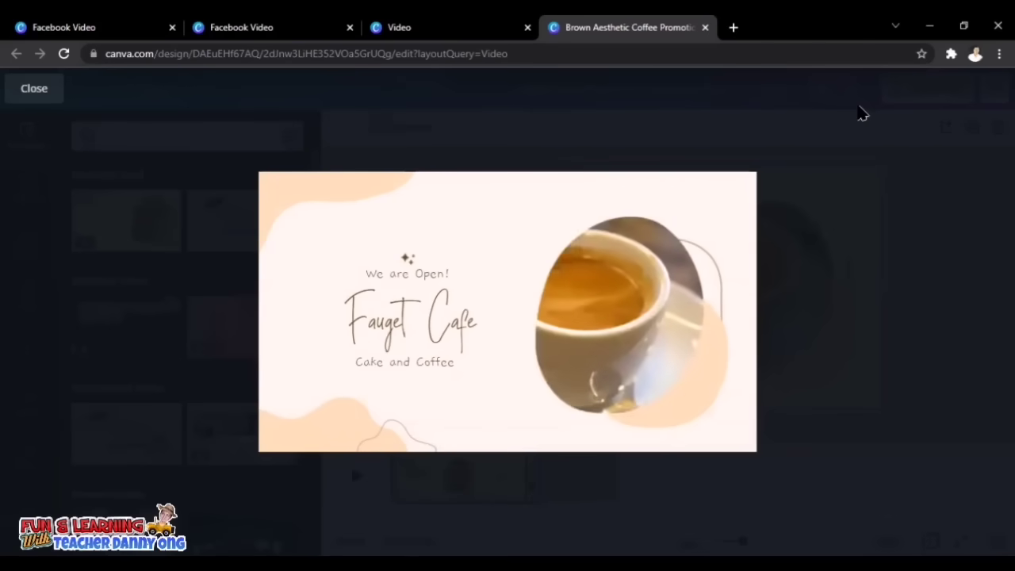
left_click(30, 88)
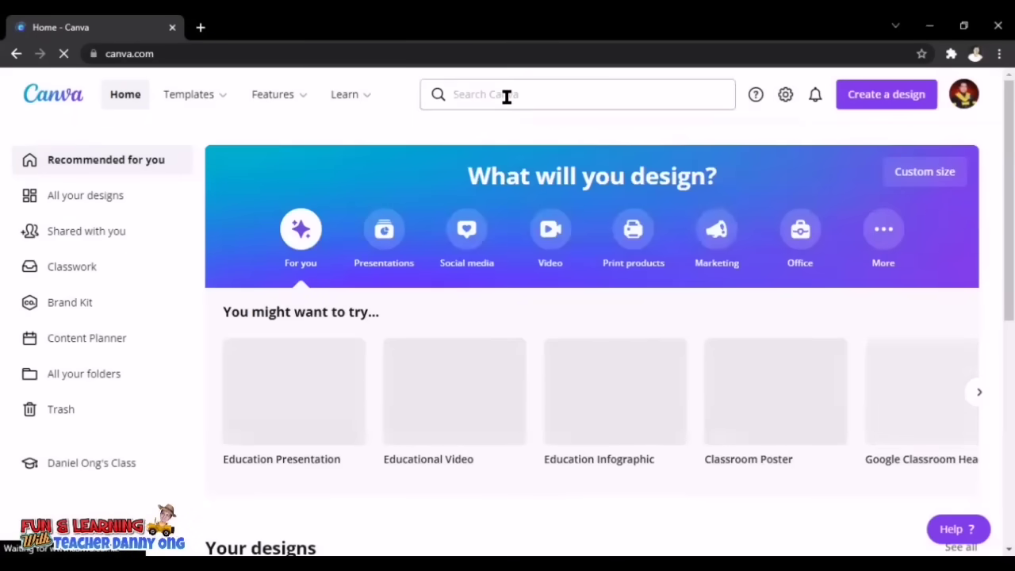
Search the templates for "video" and create a blank Video design.
left_click(507, 96)
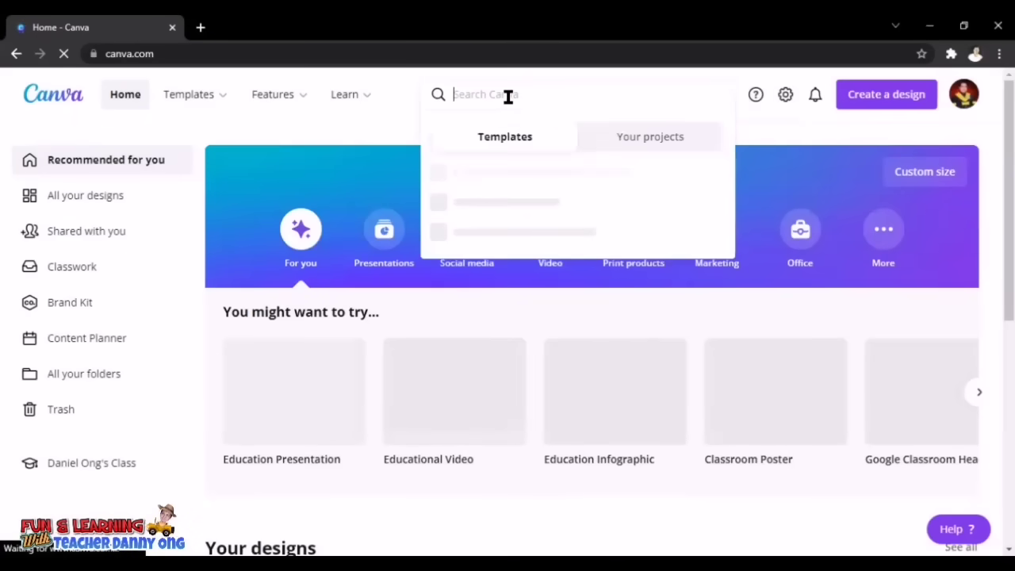
type("video")
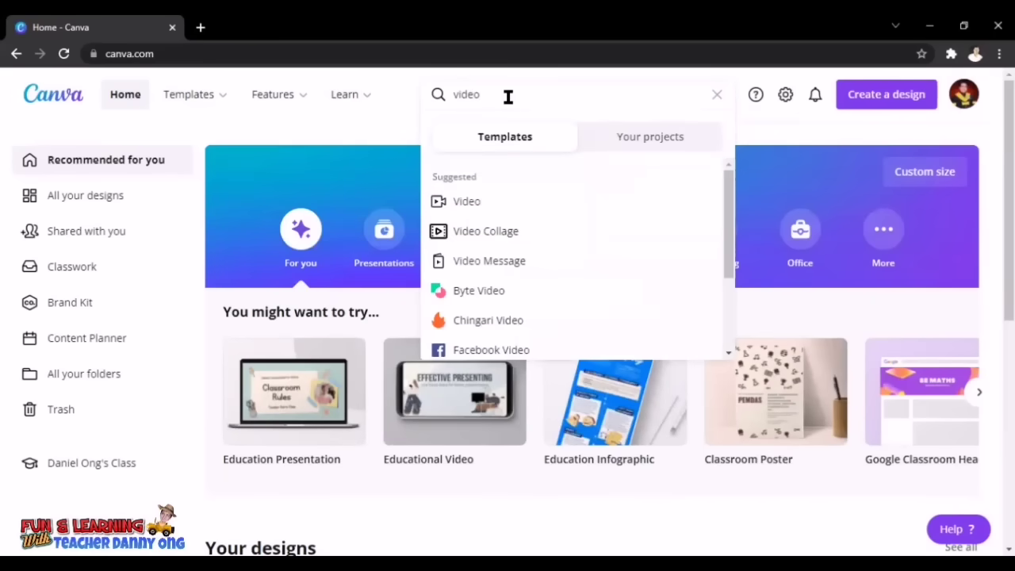
left_click(563, 209)
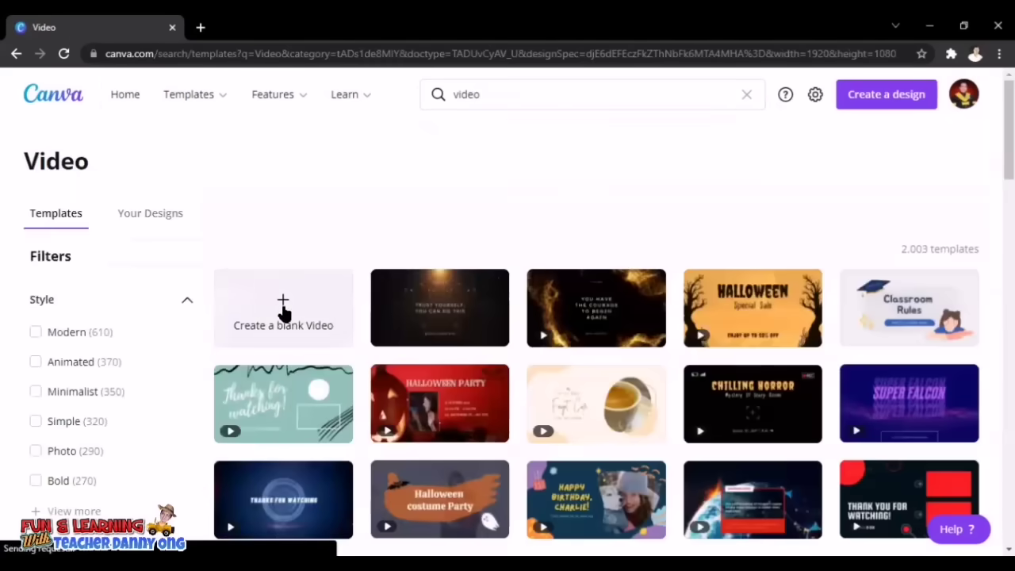
left_click(284, 300)
Look through the ready-made video templates and the stock video categories for the blank design.
scroll(316, 230, "down", 3)
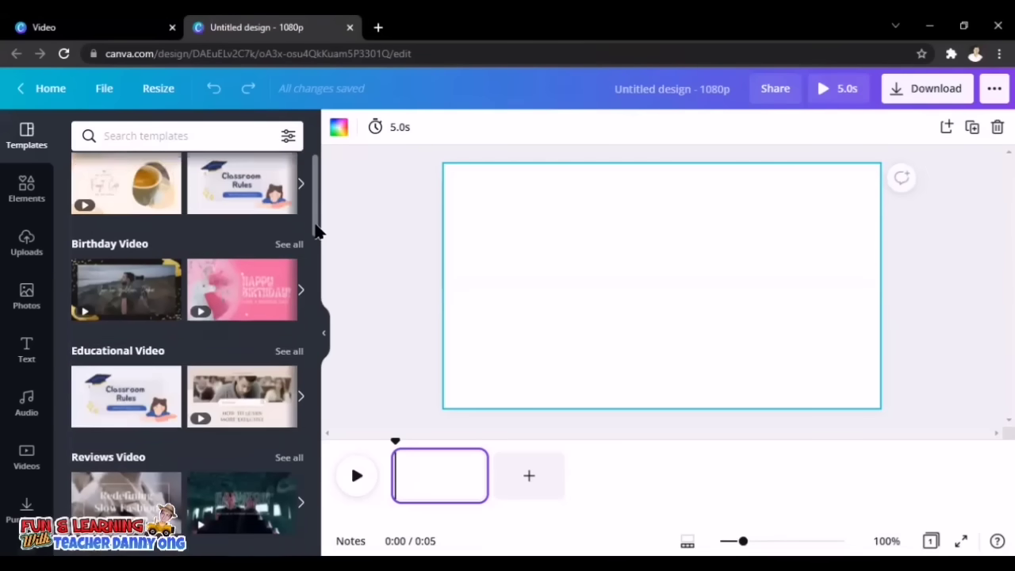
left_click_drag(316, 255, 309, 466)
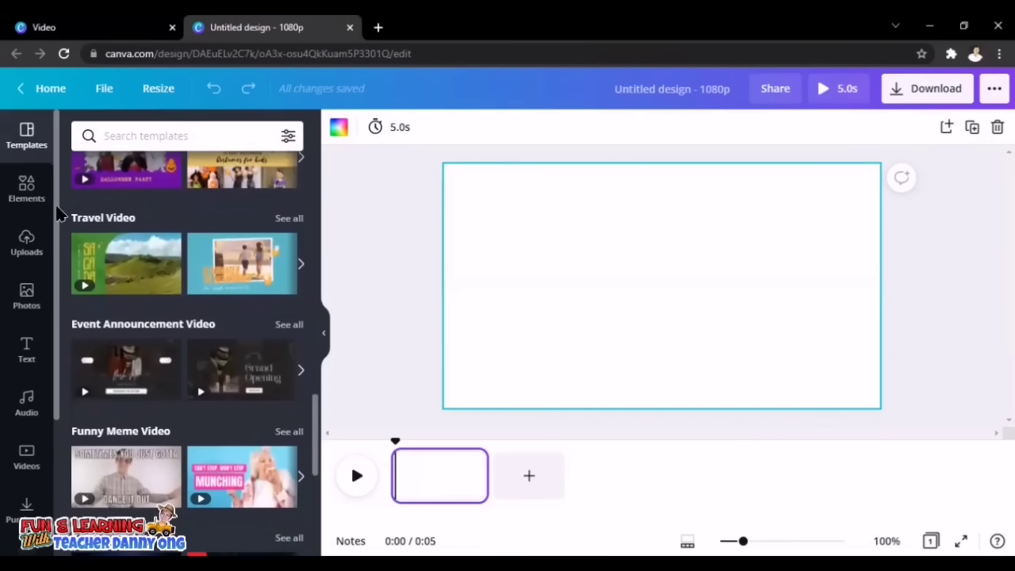
left_click_drag(57, 214, 57, 252)
left_click_drag(52, 298, 52, 343)
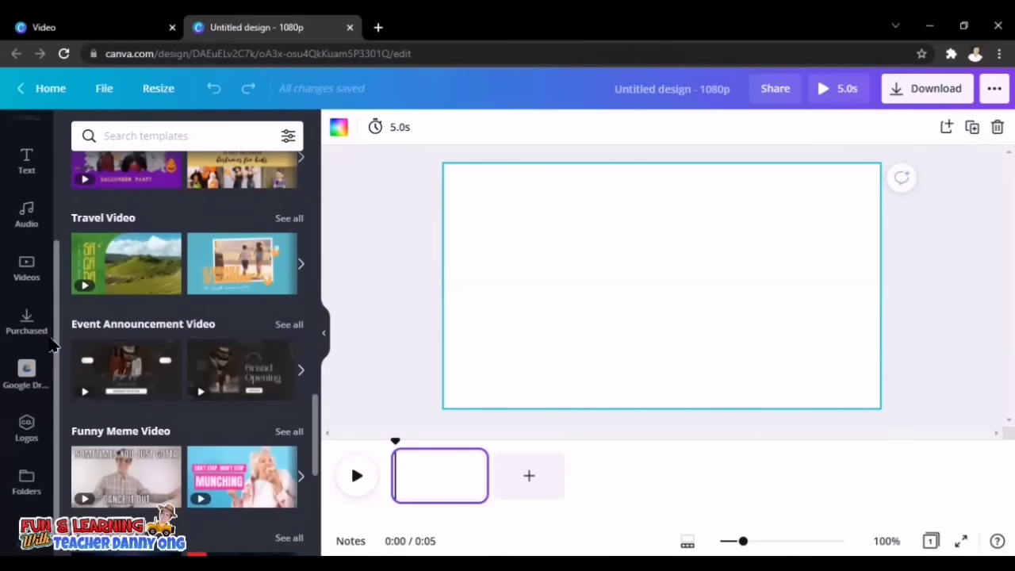
left_click(29, 278)
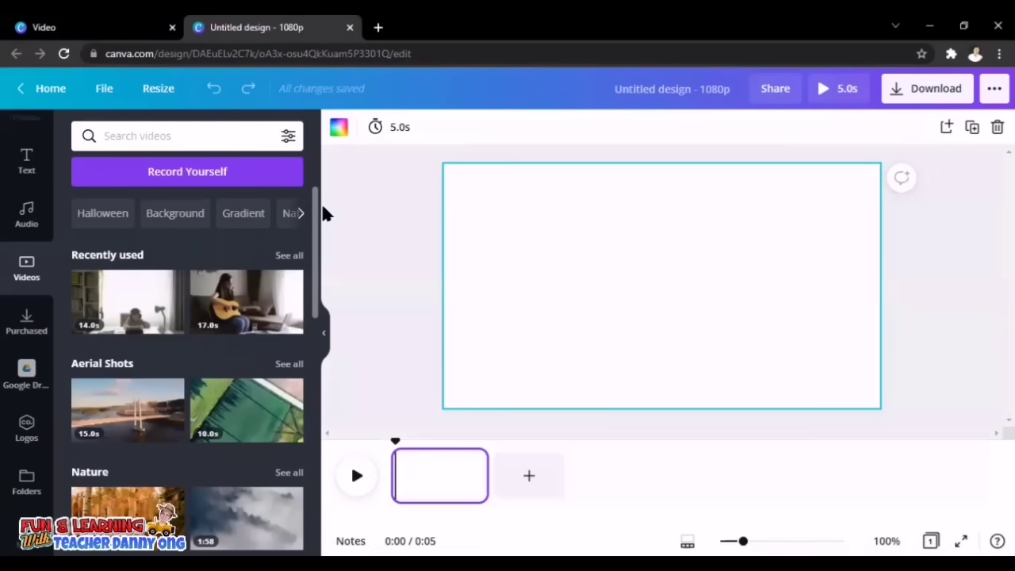
left_click_drag(315, 222, 311, 451)
scroll(311, 450, "down", 5)
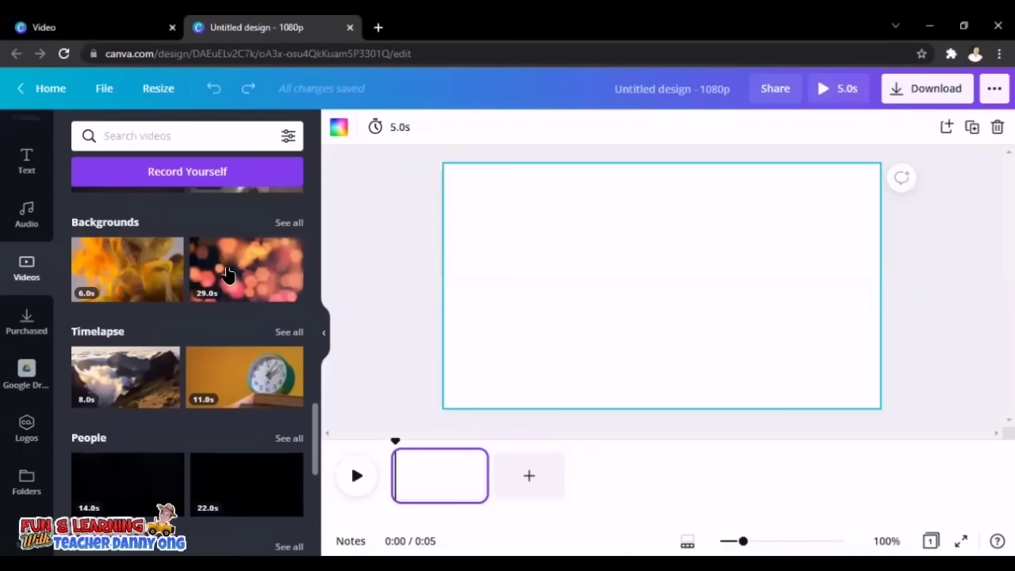
Add the 29-second orange bokeh clip from Backgrounds, enlarge it to fill the page and pause its playback.
left_click(252, 274)
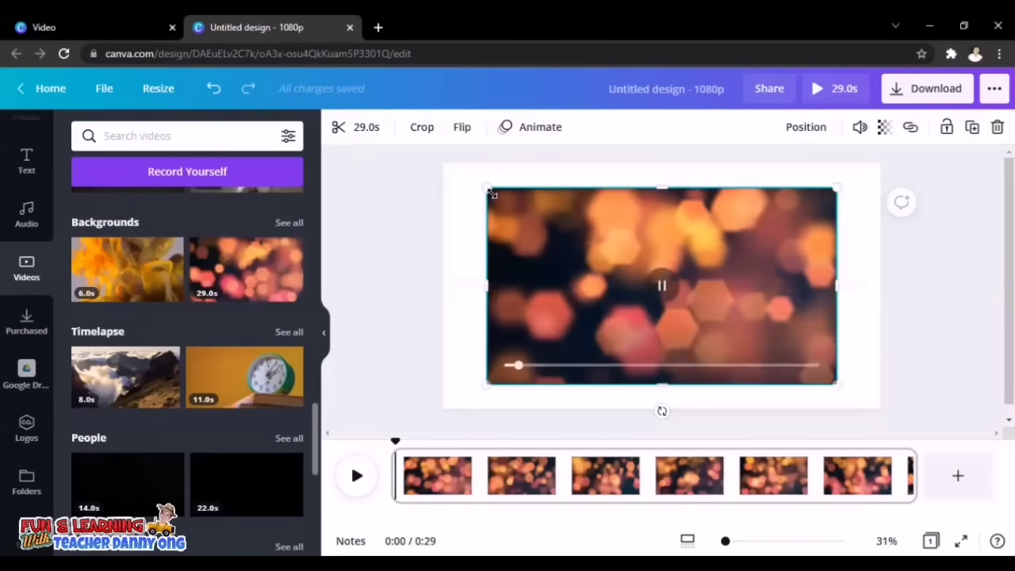
mouse_move(425, 159)
left_mouse_down()
mouse_move(369, 123)
mouse_move(443, 164)
left_mouse_up()
left_click_drag(837, 384, 876, 418)
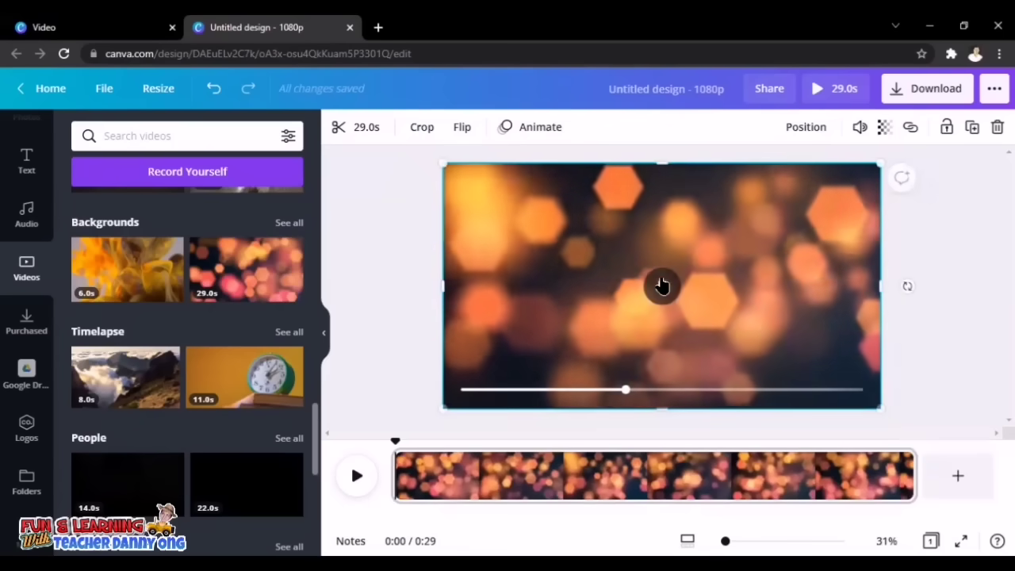
left_click(658, 296)
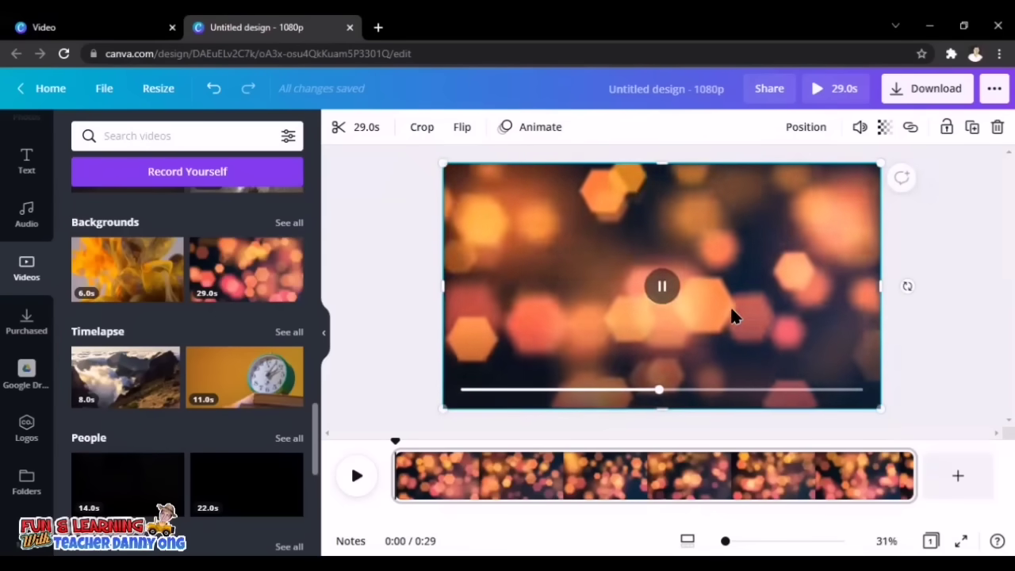
left_click(665, 297)
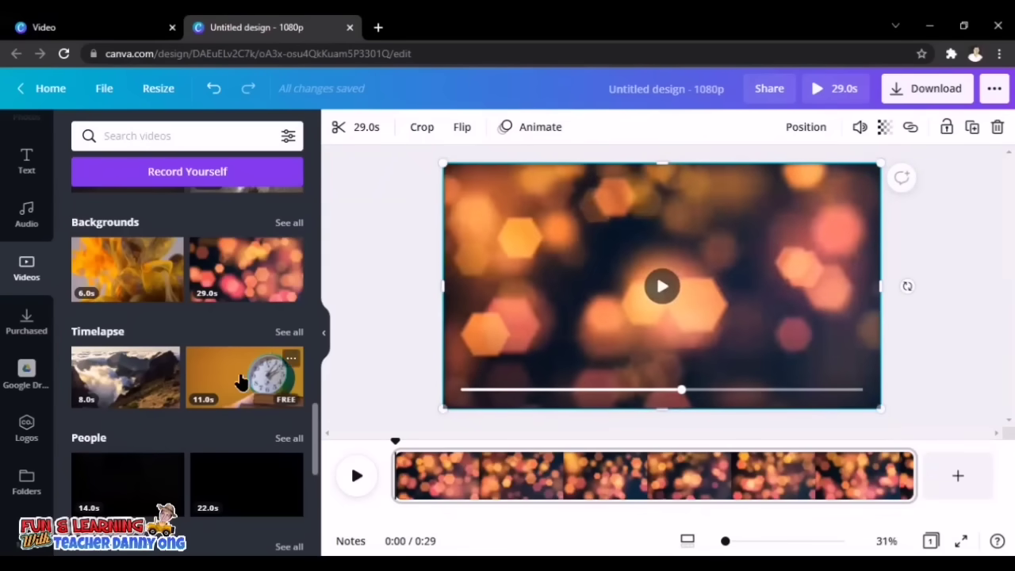
Swap the page's bokeh clip for the Timelapse clock video, and swap that for the Timelapse mountain clouds video.
left_click_drag(240, 382, 367, 339)
left_click_drag(508, 306, 612, 297)
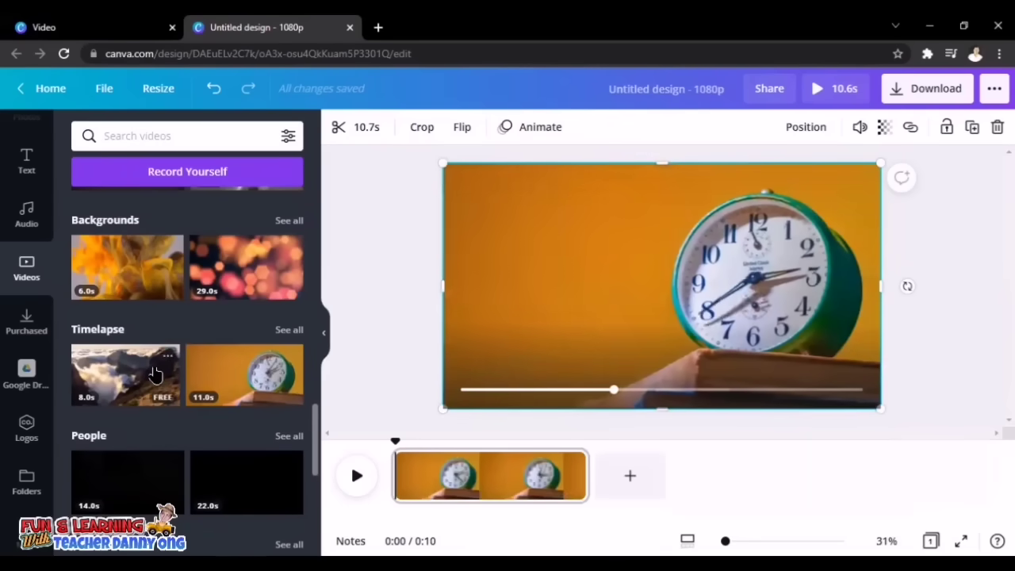
left_click_drag(520, 280, 646, 303)
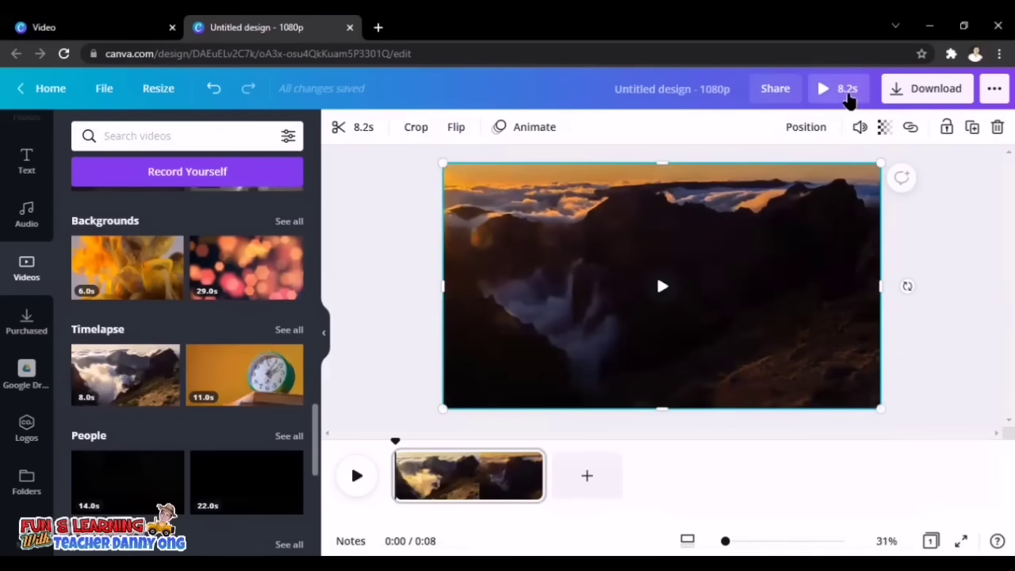
Preview the mountain clouds video, close the preview and replace the clip with the Timelapse clock video.
left_click(845, 93)
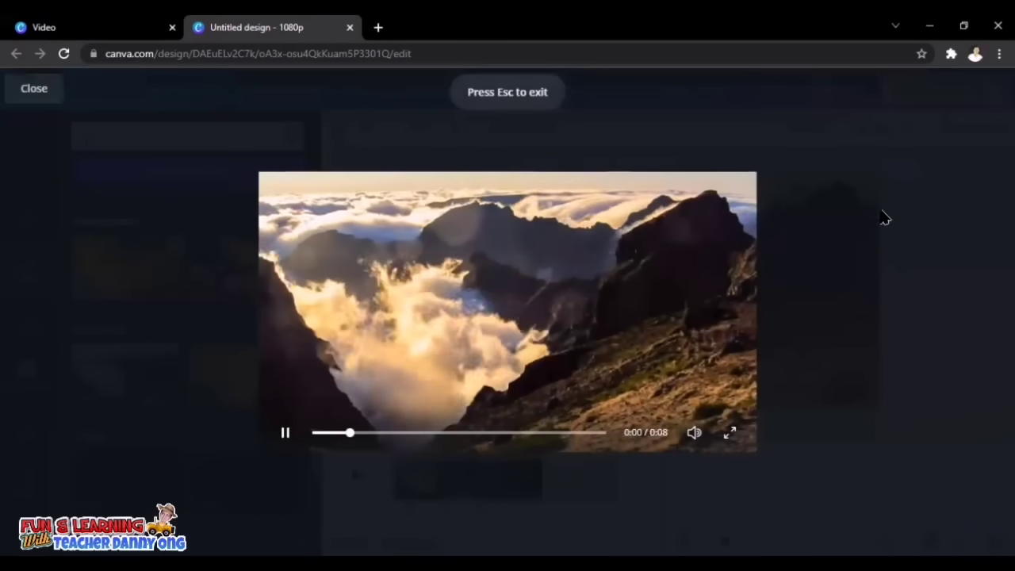
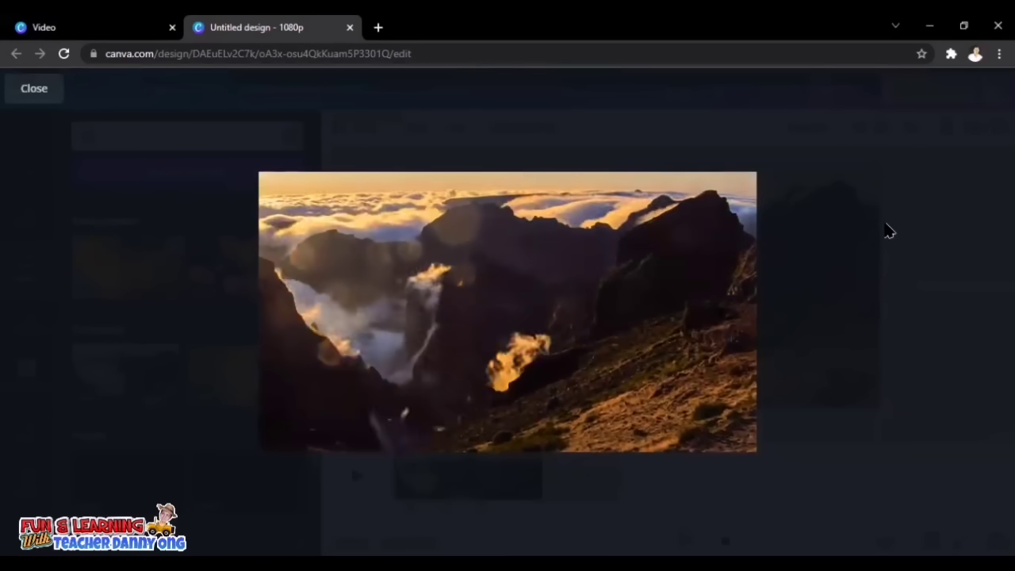
left_click(32, 91)
left_click_drag(227, 370, 602, 349)
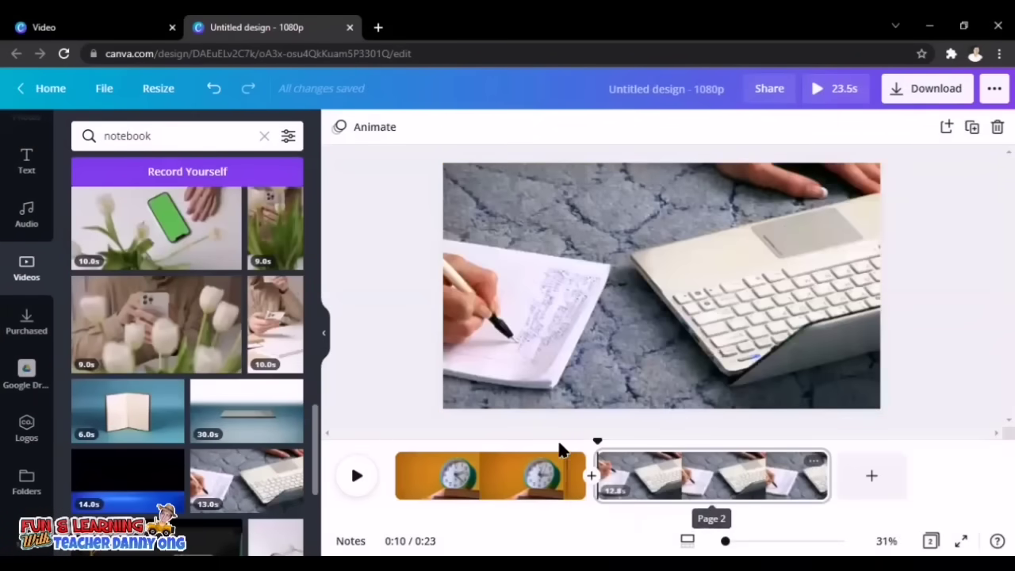
Trim the end of the clock clip on page 1 to a duration of 6.0 seconds.
left_click(436, 480)
left_click(430, 379)
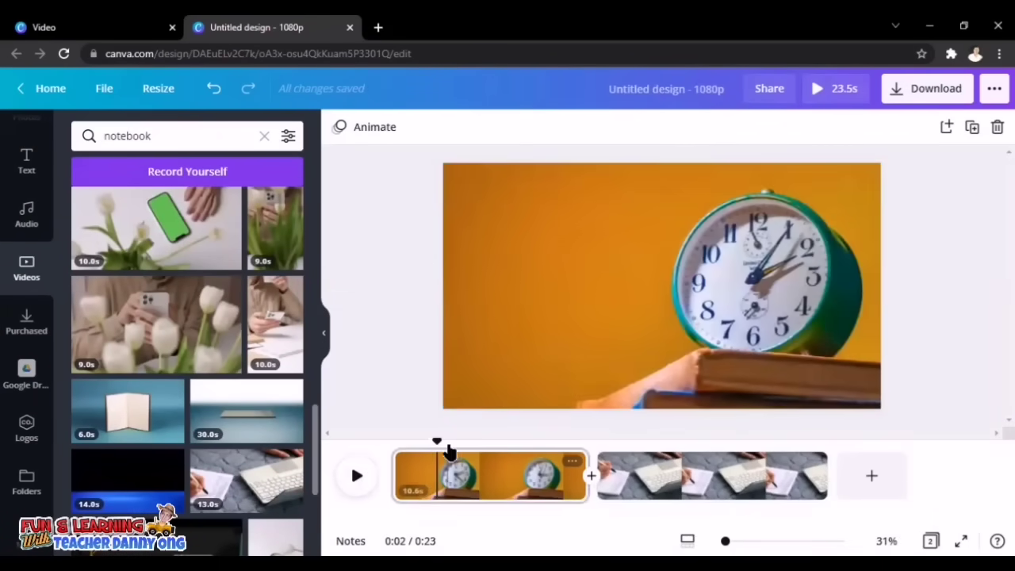
left_click(491, 361)
left_click(392, 128)
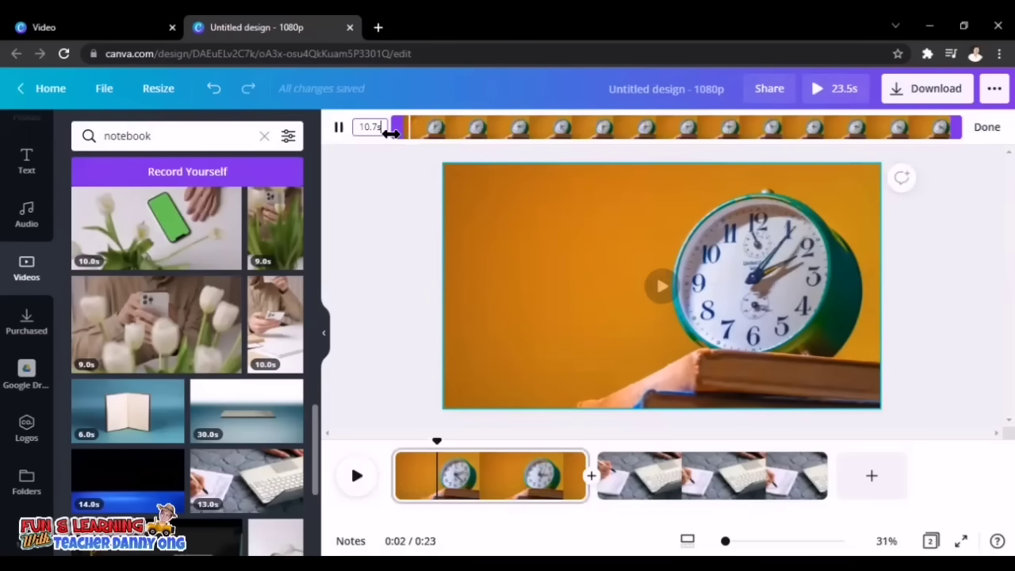
mouse_move(408, 132)
left_mouse_down()
mouse_move(516, 129)
mouse_move(390, 132)
left_mouse_up()
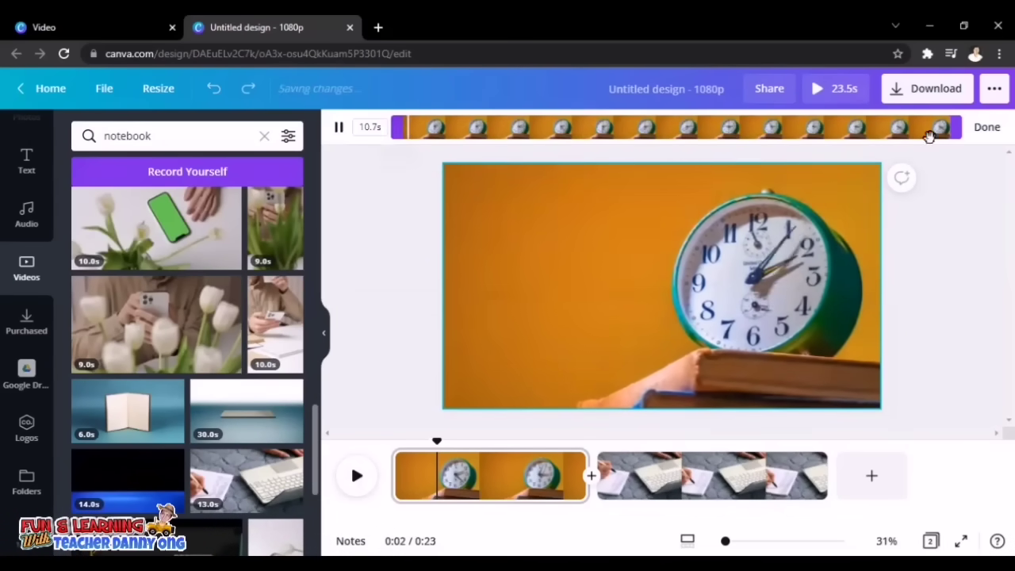
left_click_drag(958, 133, 580, 149)
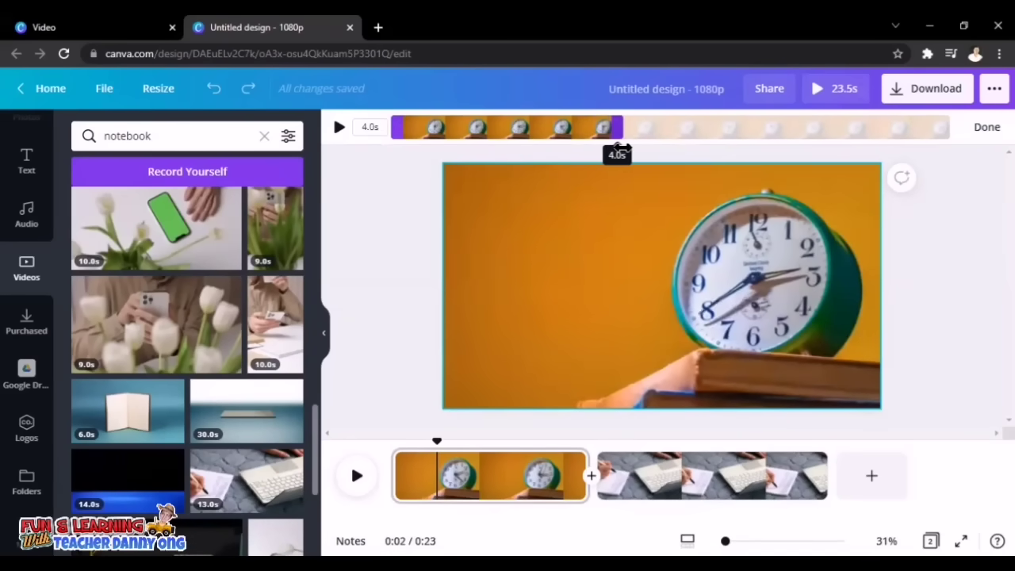
mouse_move(718, 144)
left_mouse_down()
mouse_move(727, 144)
mouse_move(716, 144)
left_mouse_up()
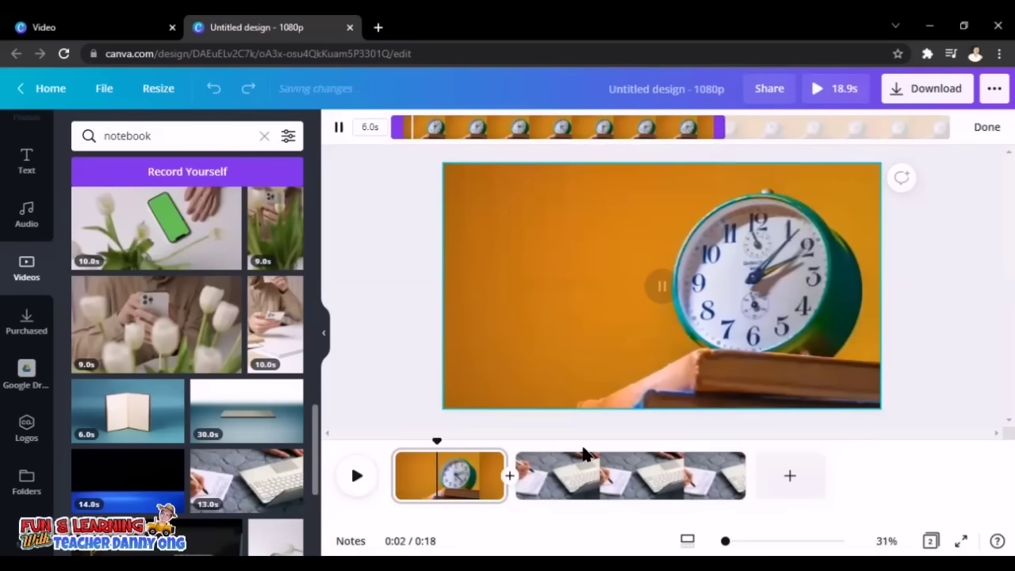
Trim the end of the notebook and laptop clip on page 2 to 3.0 seconds and deselect it.
left_click(603, 479)
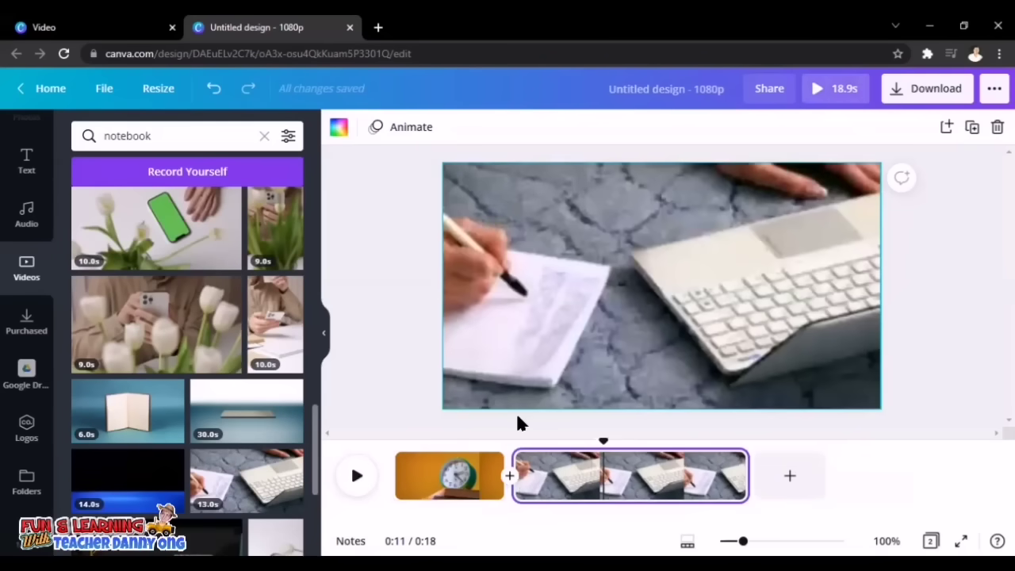
left_click(607, 322)
left_click(396, 127)
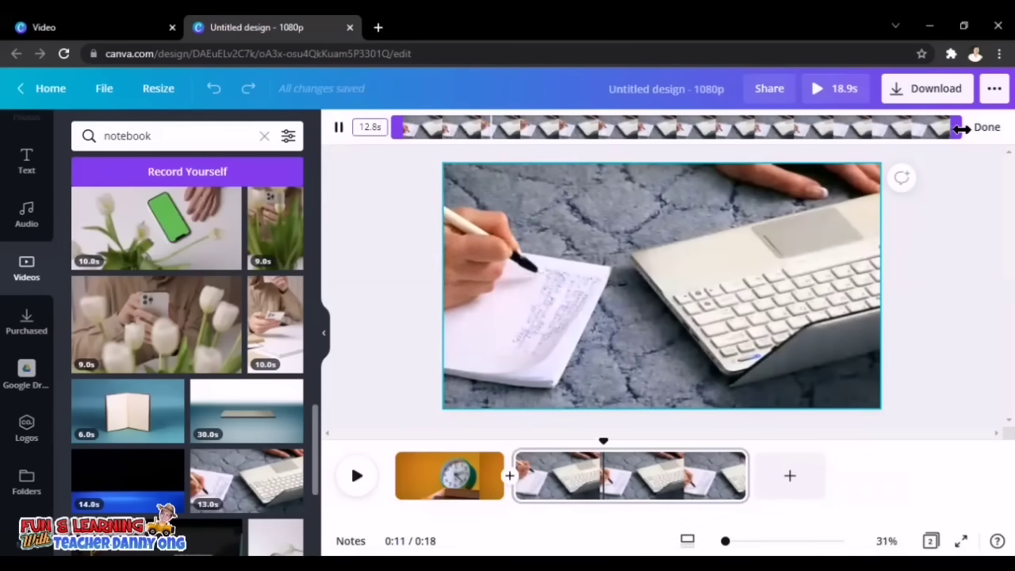
left_click_drag(819, 139, 617, 156)
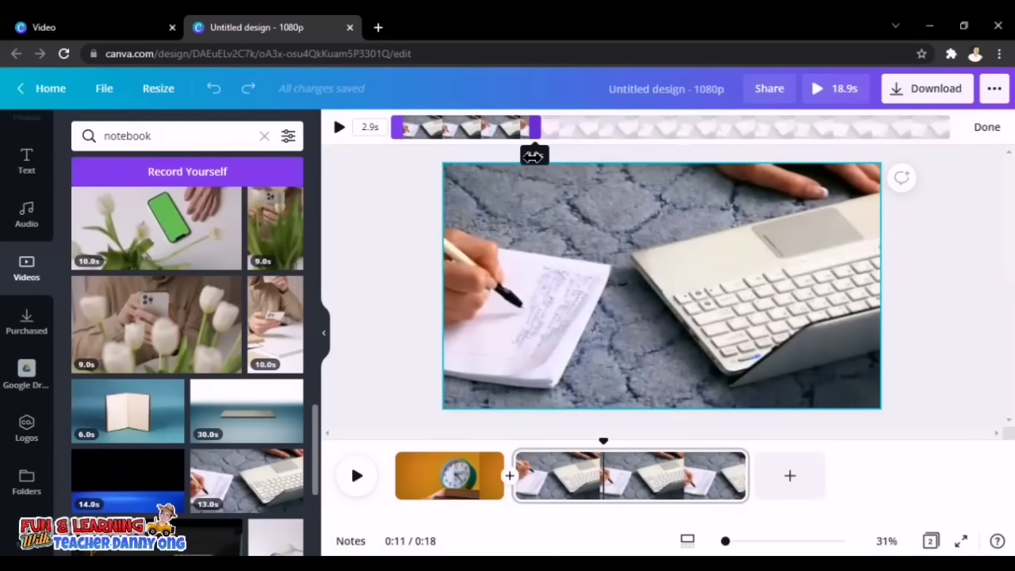
left_click_drag(539, 156, 537, 161)
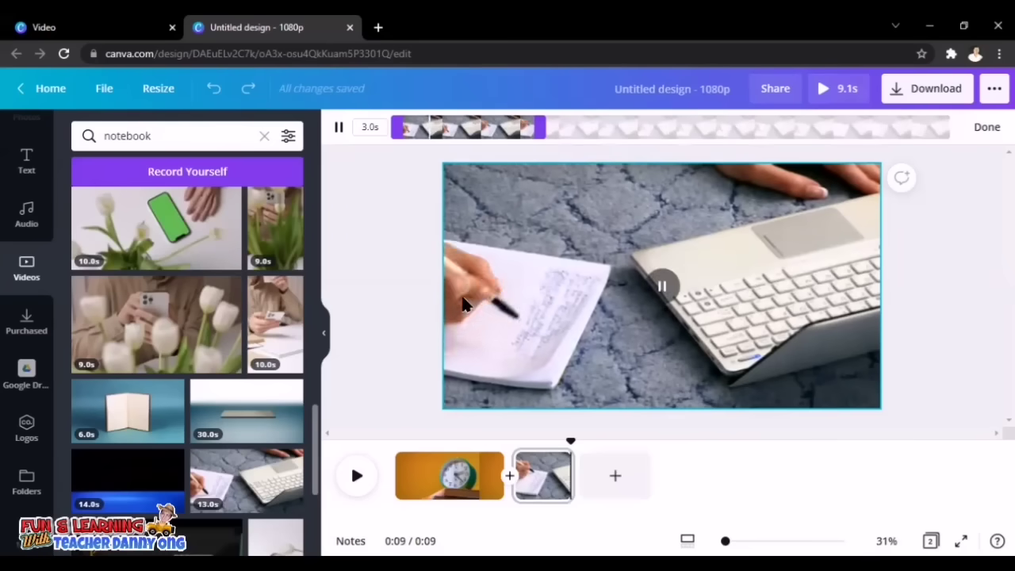
left_click(401, 354)
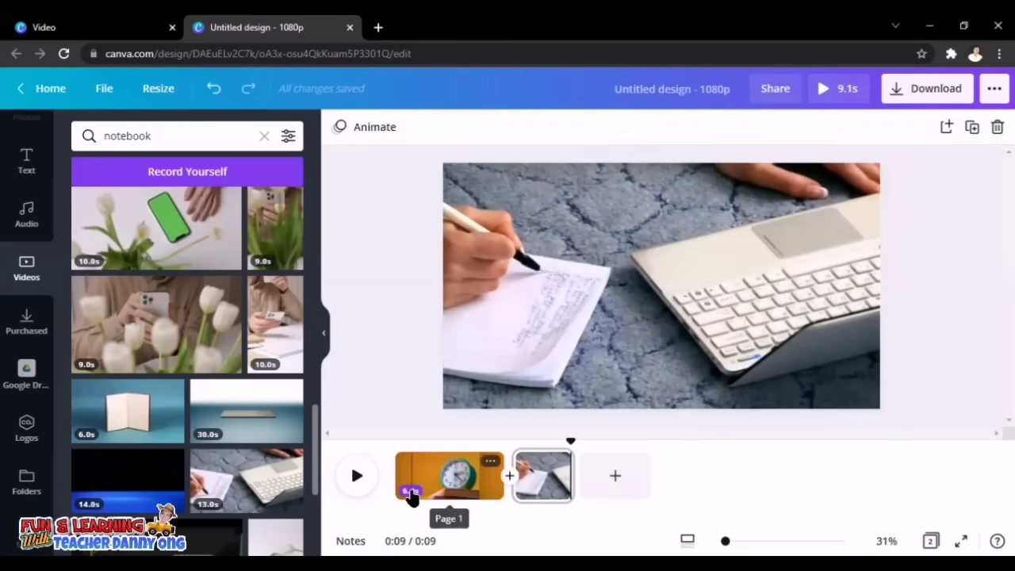
Review the trimmed durations of the clock and notebook pages in the timeline.
left_click(412, 497)
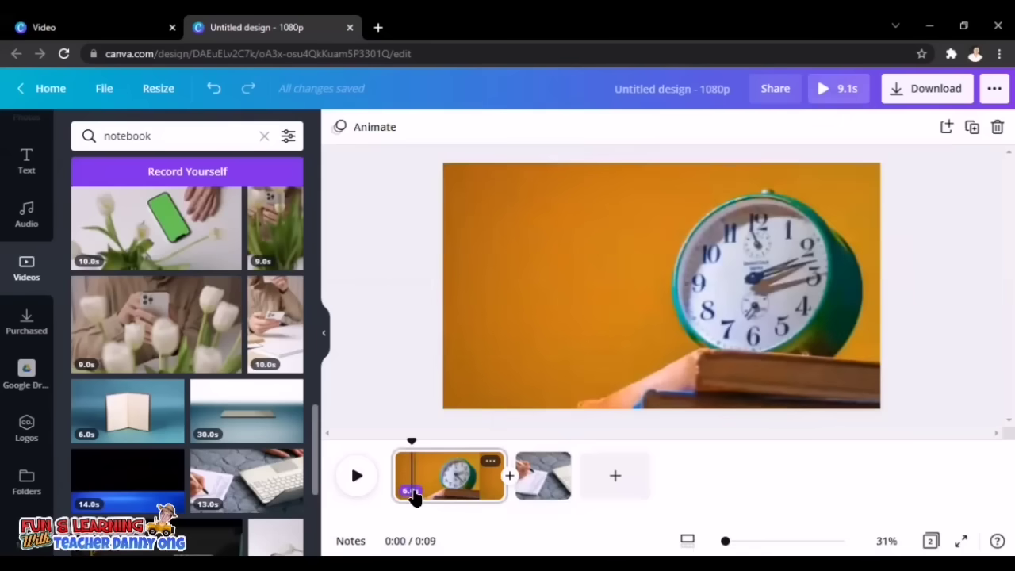
left_click(421, 500)
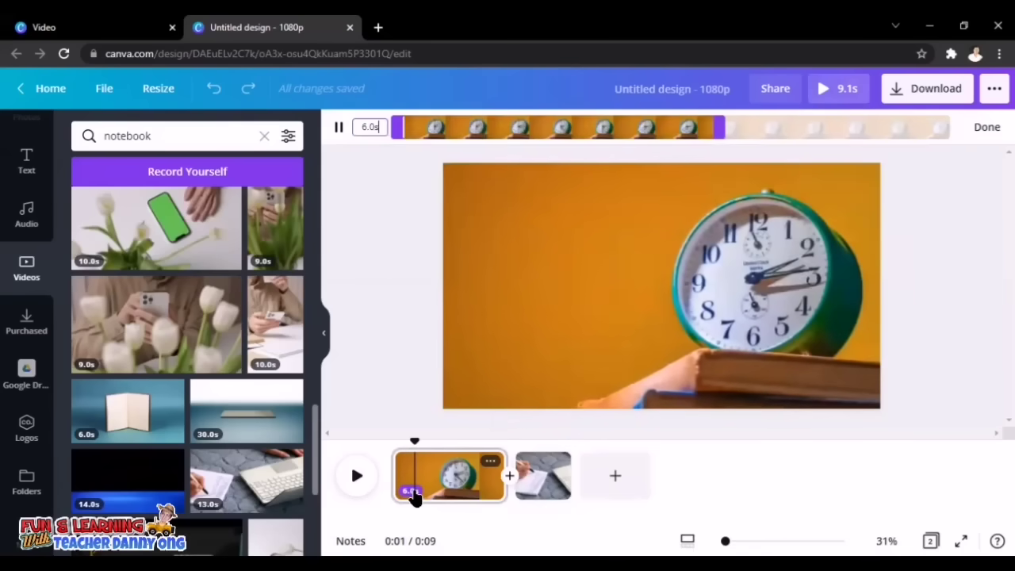
left_click(533, 494)
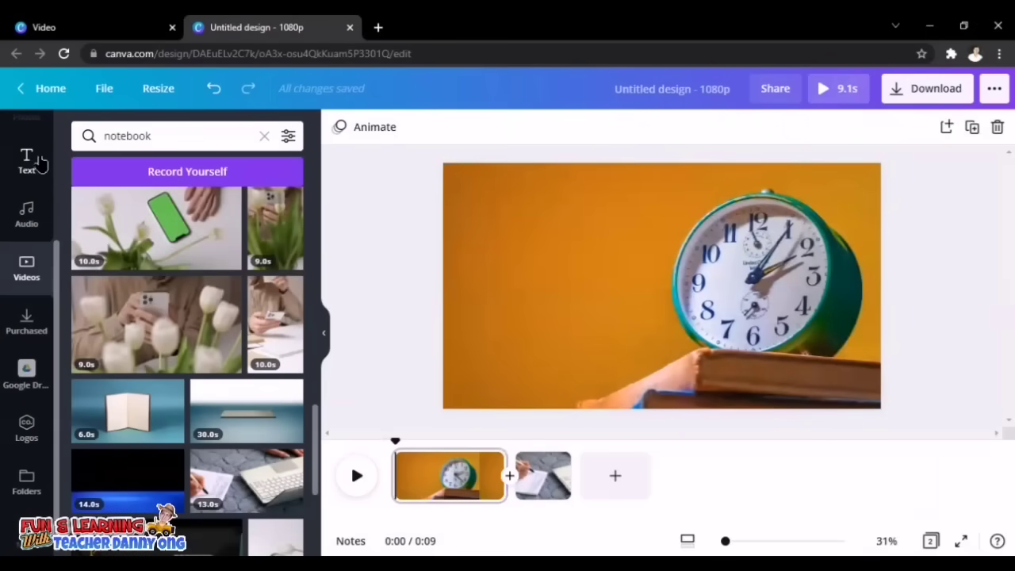
Browse the text font combinations and add the pink XOXO style to the clock page.
left_click(26, 158)
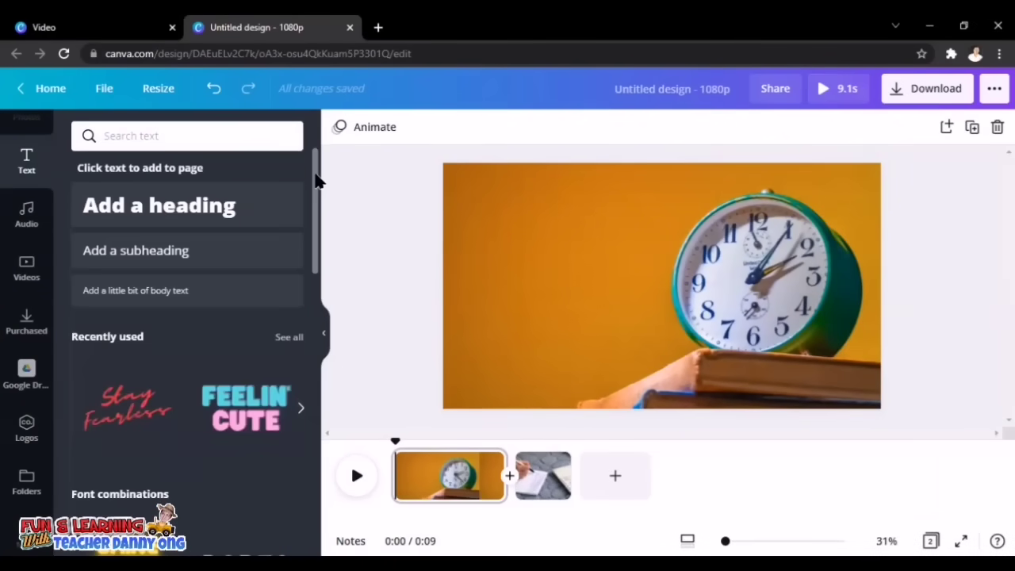
scroll(315, 180, "down", 5)
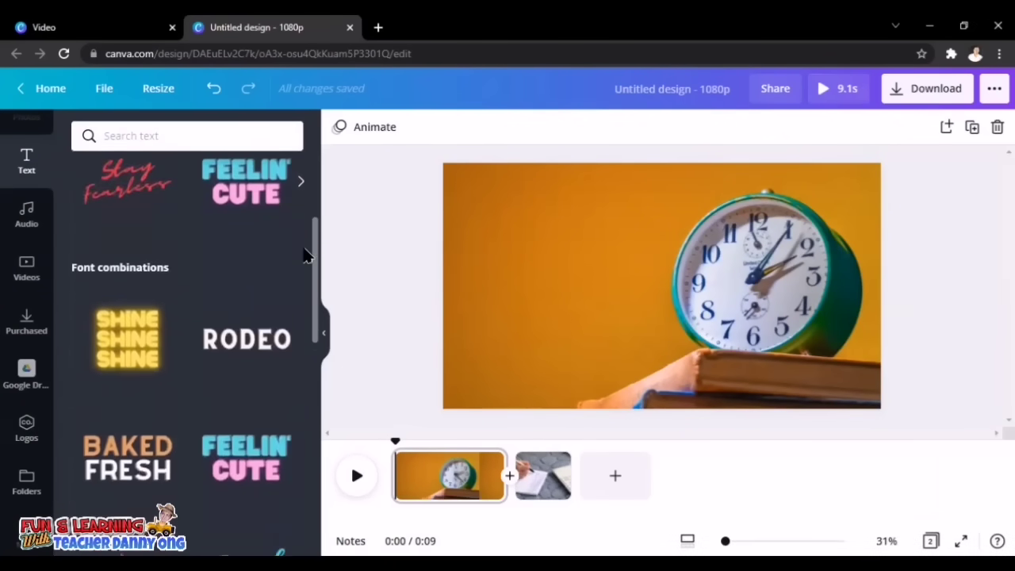
scroll(299, 296, "down", 4)
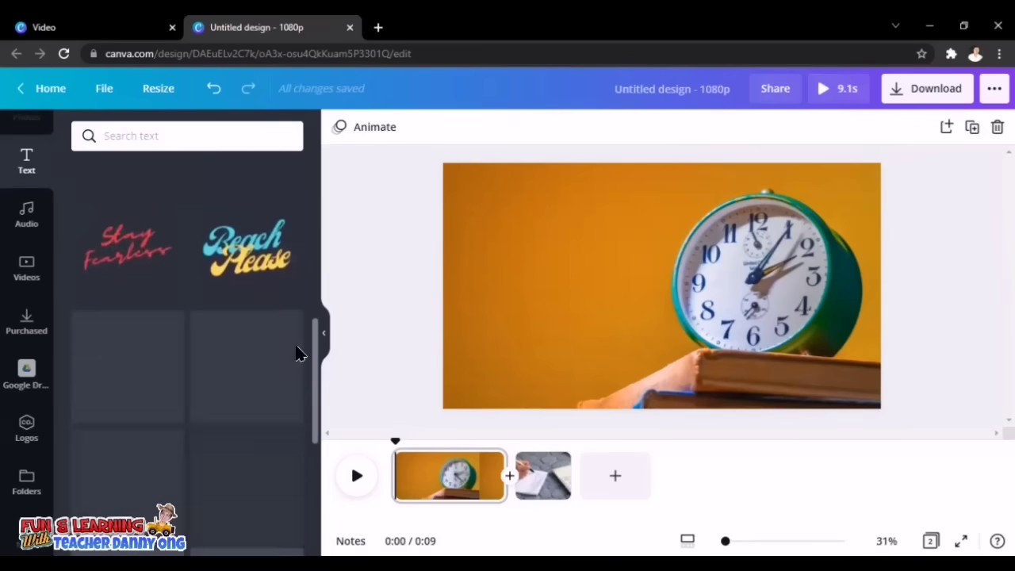
scroll(298, 372, "down", 1)
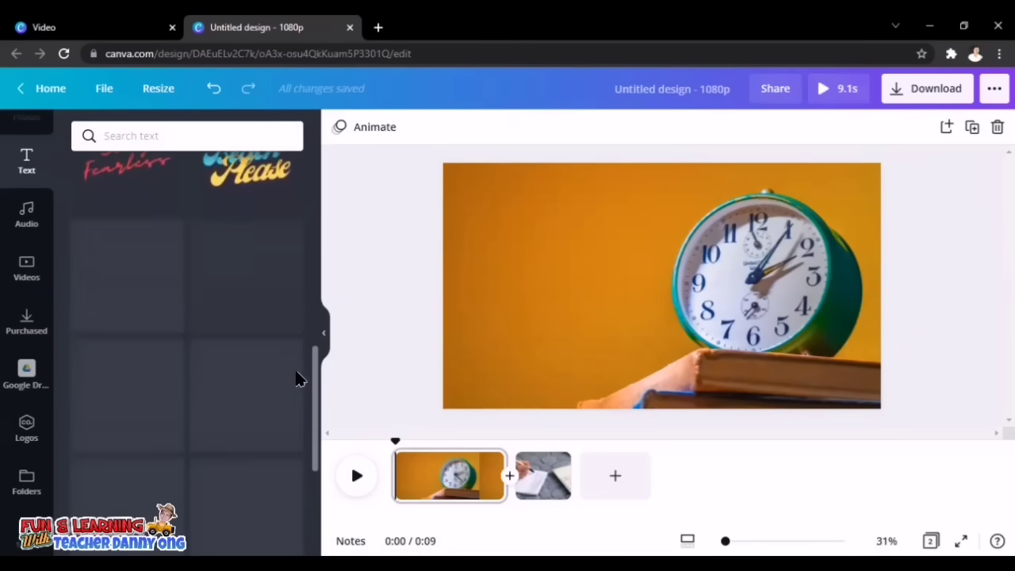
scroll(314, 364, "down", 3)
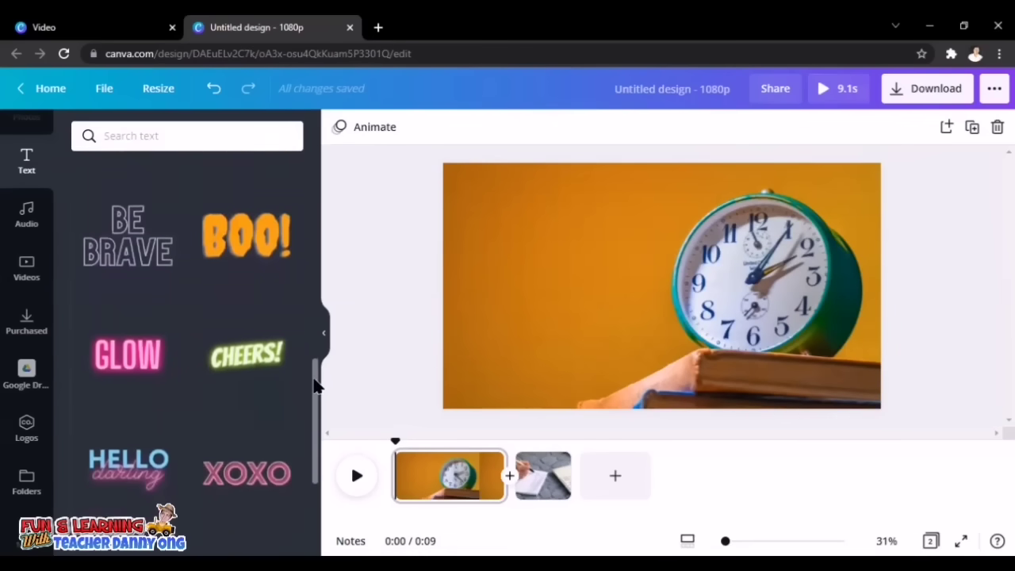
mouse_move(310, 428)
left_mouse_down()
mouse_move(310, 454)
mouse_move(312, 420)
left_mouse_up()
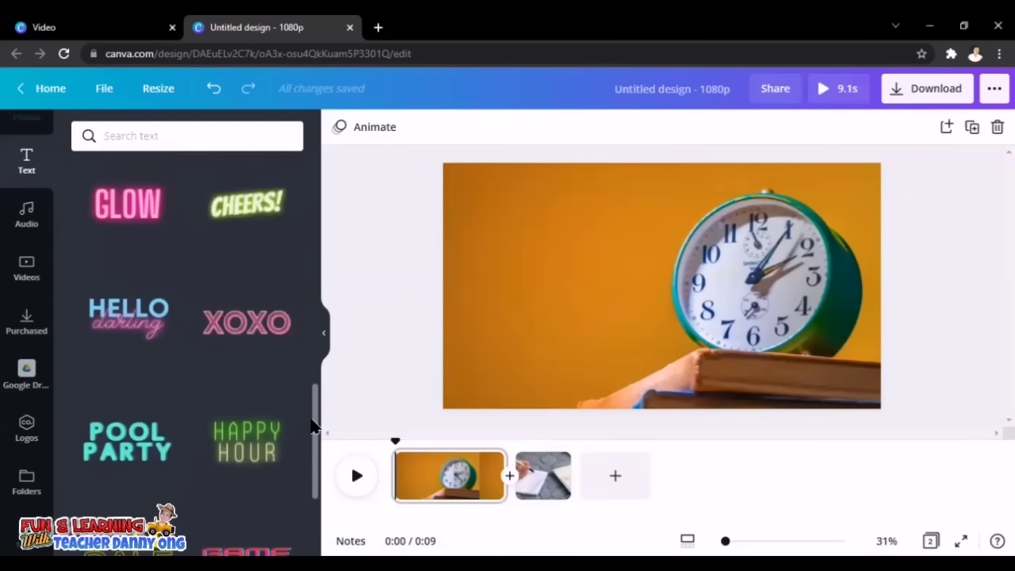
scroll(312, 427, "up", 2)
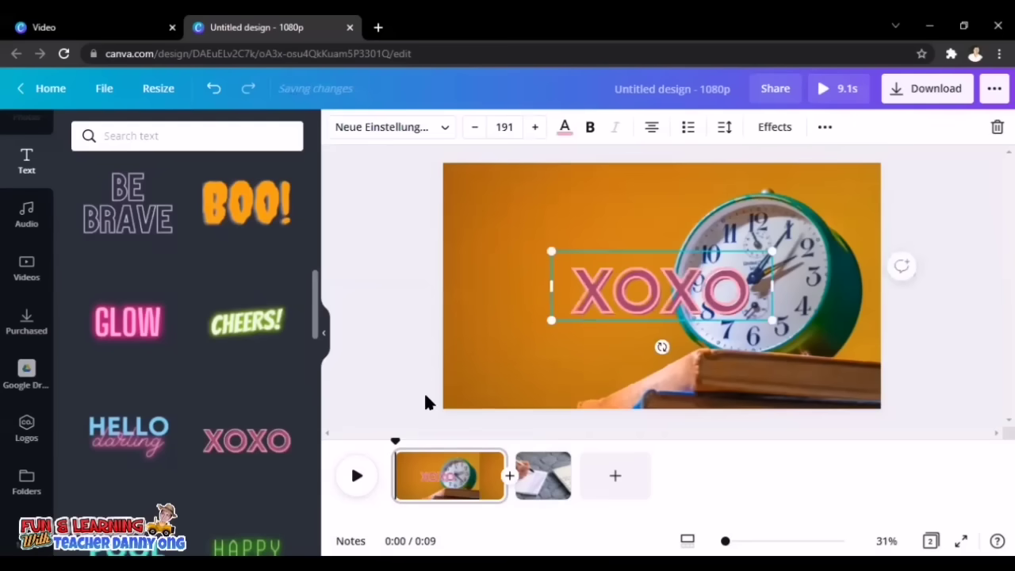
Replace the XOXO text with "it's" and move it to the empty orange area beside the clock.
double_click(607, 293)
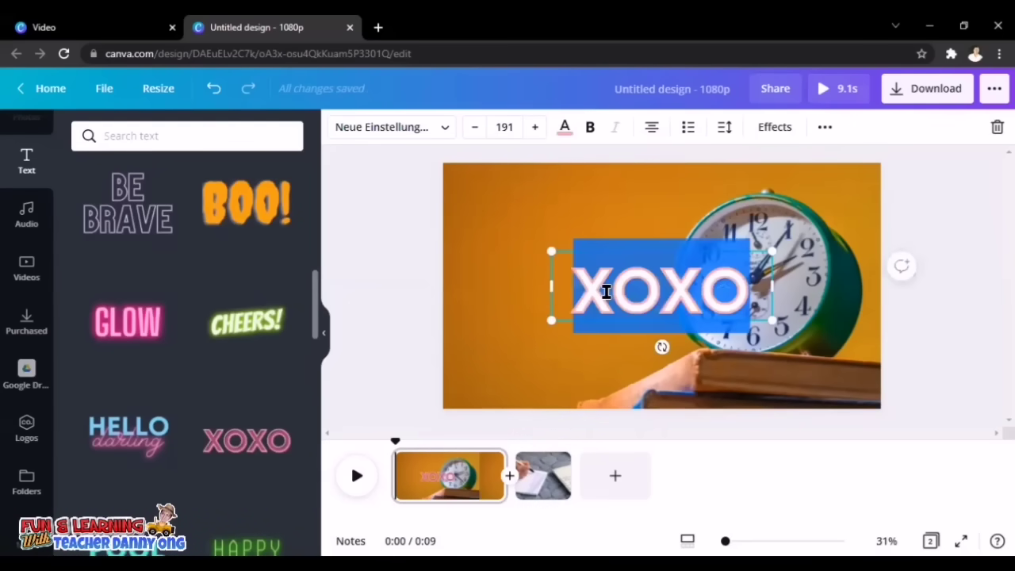
key("BackSpace")
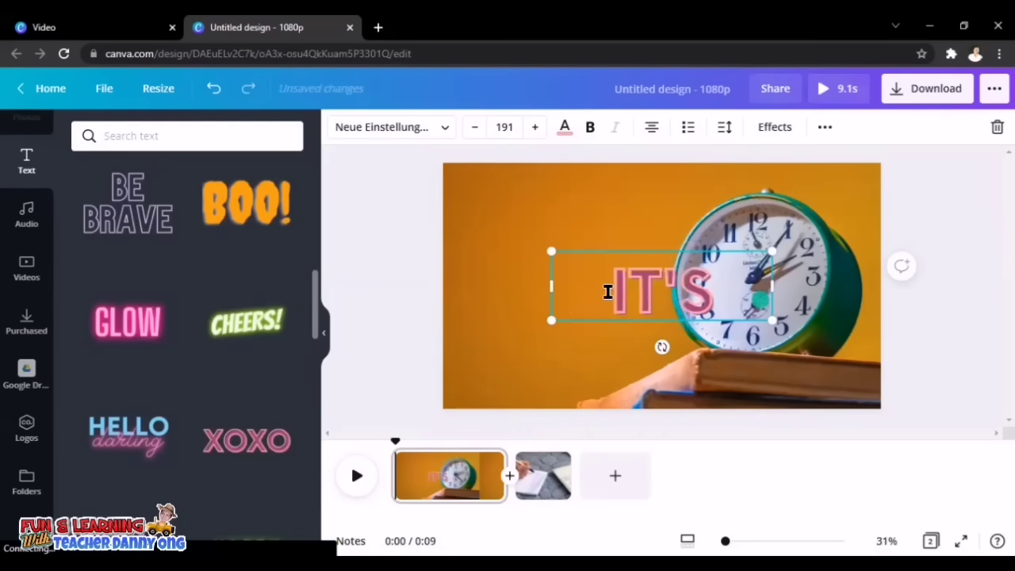
type("it's")
left_click(598, 325)
left_click_drag(602, 278, 533, 245)
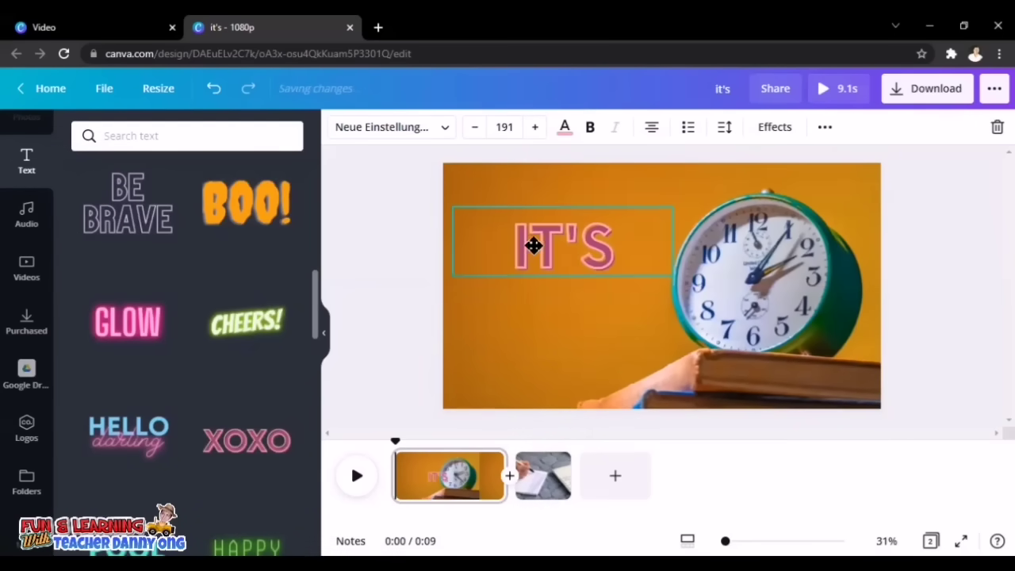
Add the Pool Party font combination to the clock page and change its two lines to "QUIZ" and "TIME!".
scroll(182, 341, "down", 3)
left_click(127, 353)
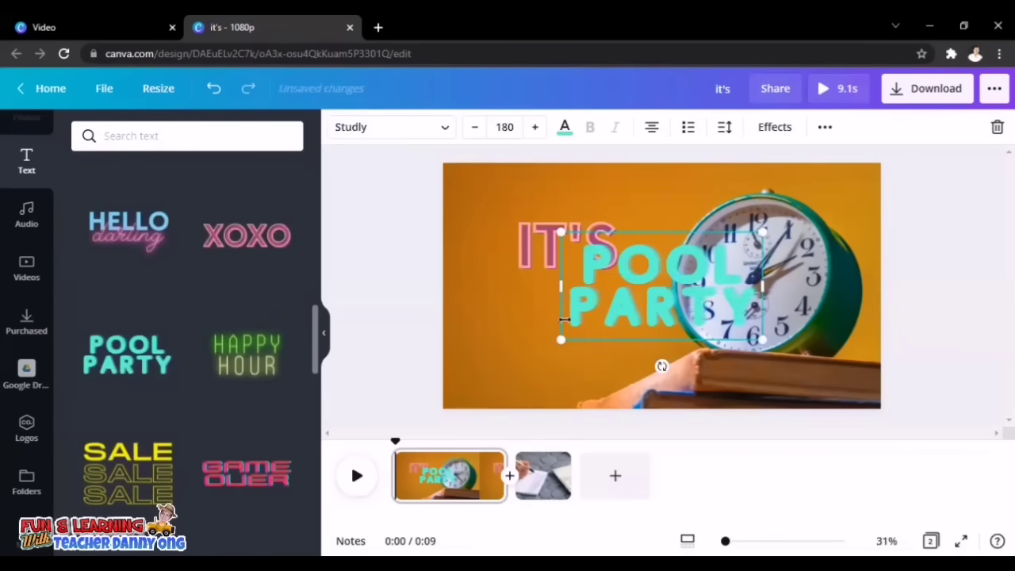
double_click(643, 268)
type("QUIZ")
double_click(616, 310)
type("TIME!")
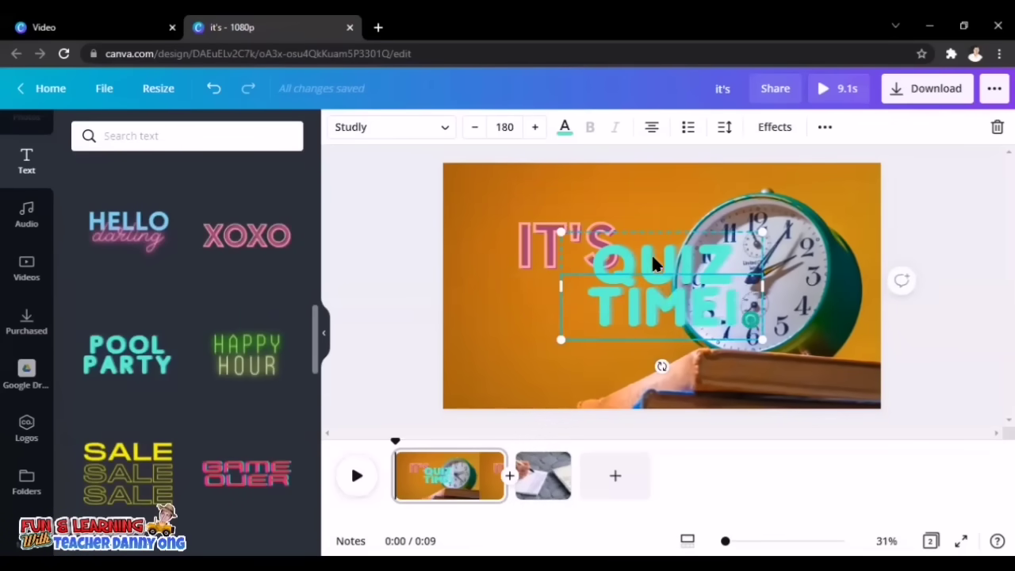
Color the word QUIZ with the pink from the document colors.
double_click(640, 257)
left_click(565, 127)
left_click(165, 205)
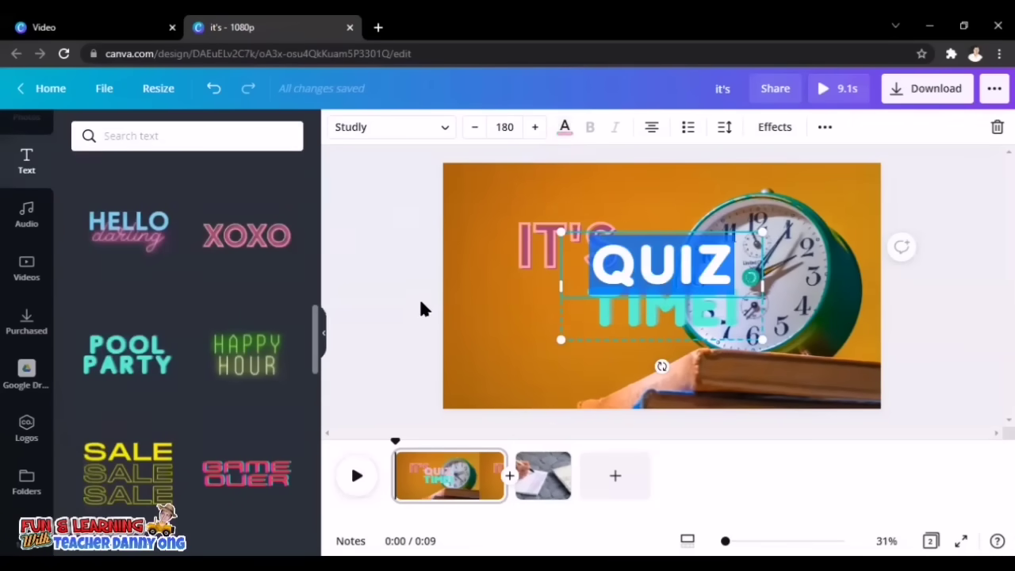
Move the QUIZ TIME! text beneath IT'S and color the word QUIZ red.
left_click_drag(652, 260, 561, 313)
double_click(619, 301)
left_click(565, 127)
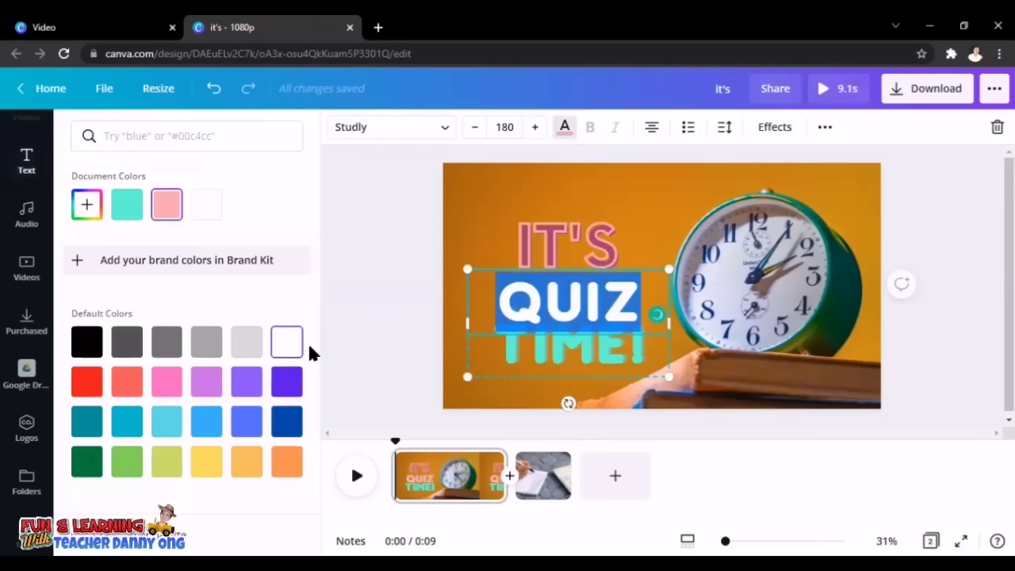
left_click(86, 381)
left_click(396, 290)
Add a white two-line heading to the notebook page reading "Get your notebooks and Start answering.".
left_click(543, 476)
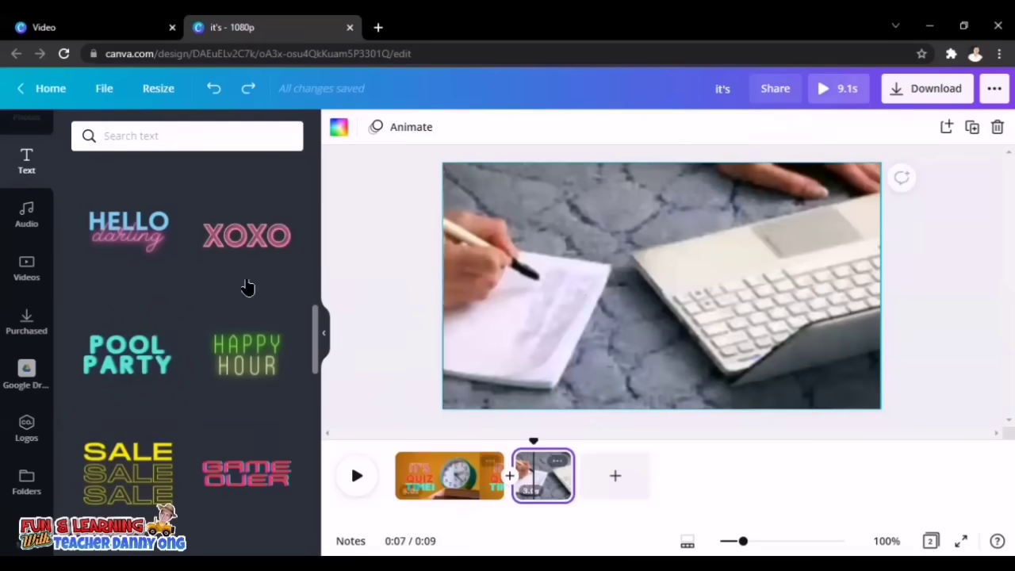
scroll(218, 307, "up", 3)
scroll(218, 307, "up", 5)
left_click(185, 202)
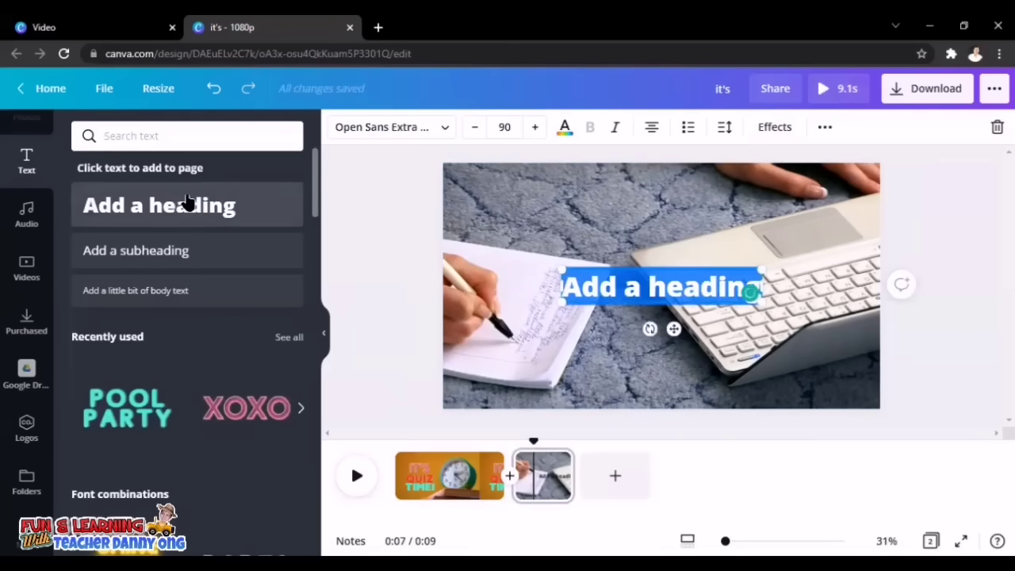
type("Got your notebooks adn")
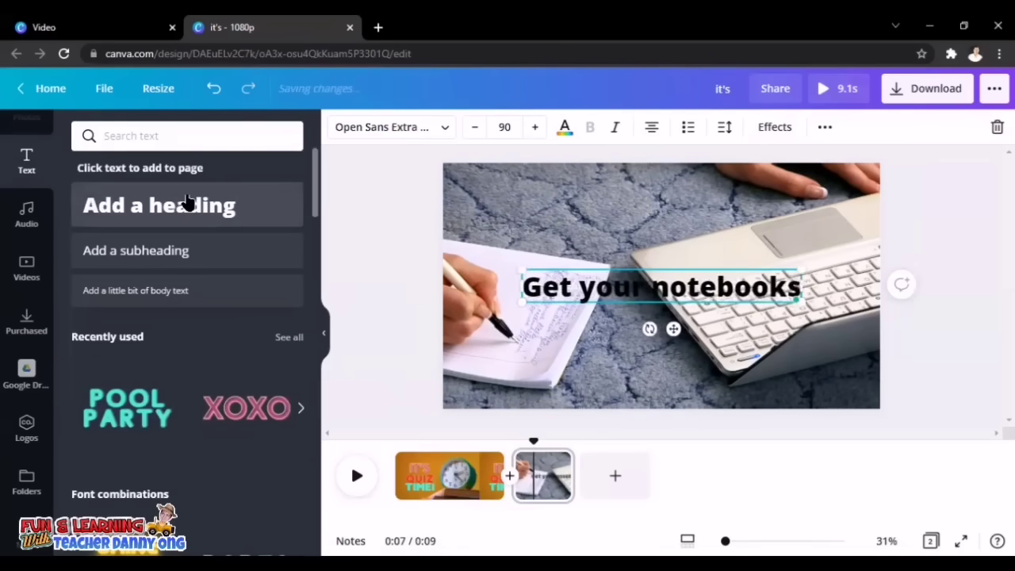
key("BackSpace")
key("BackSpace")
type("nd start")
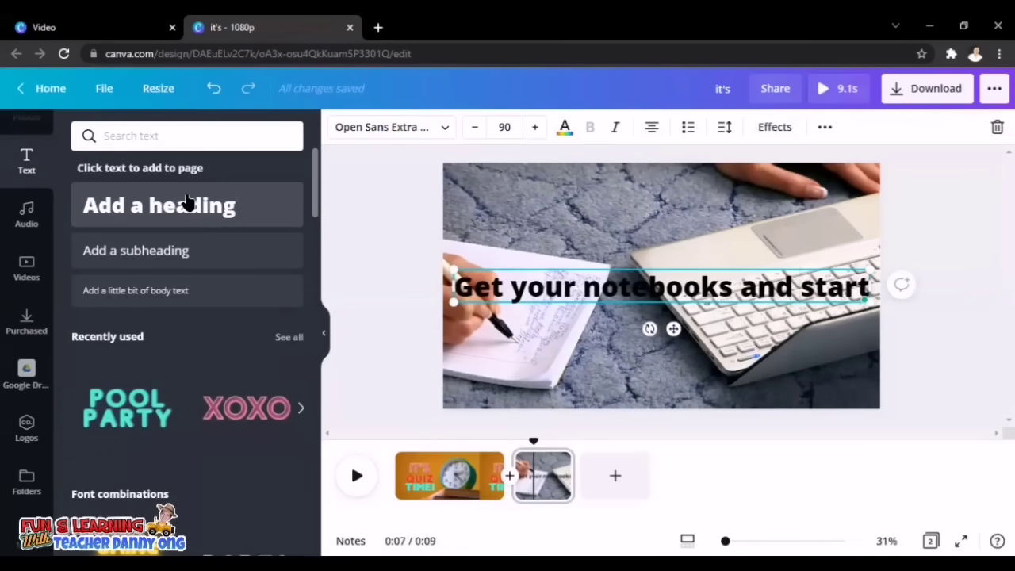
key("Escape")
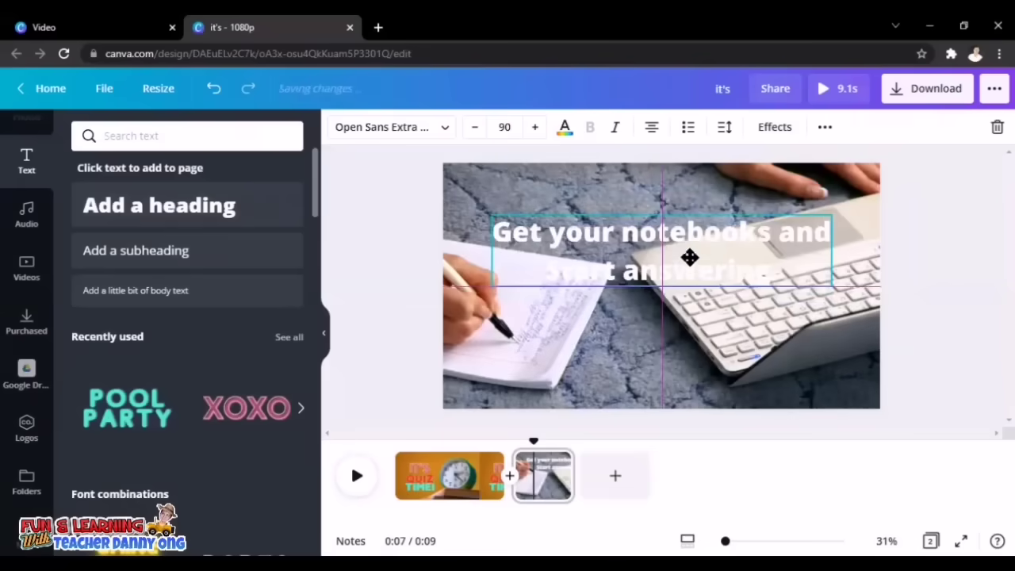
Center the heading near the top of the notebook page and apply the Lift text effect.
left_click_drag(689, 257, 695, 237)
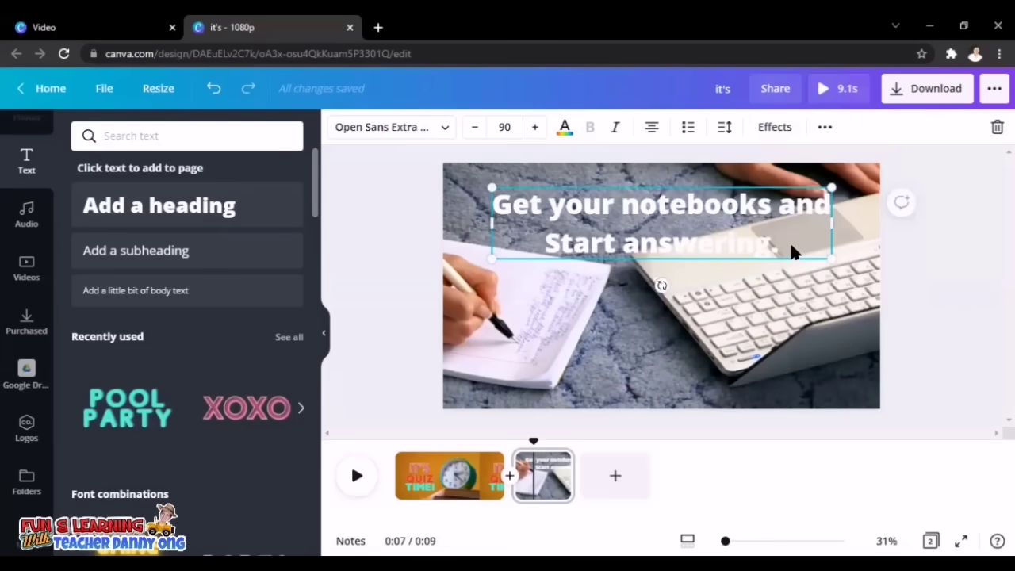
key("Return")
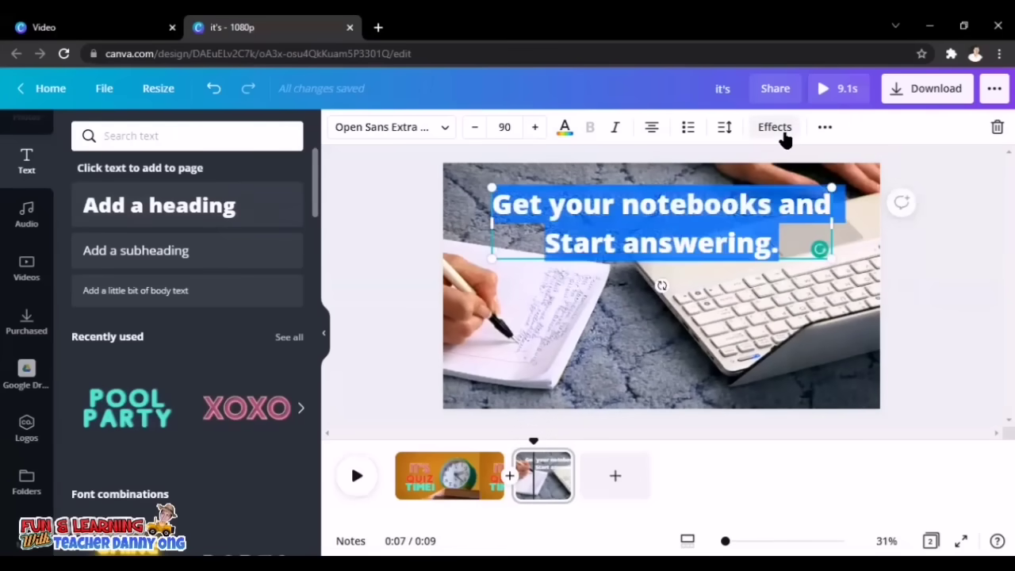
left_click(254, 258)
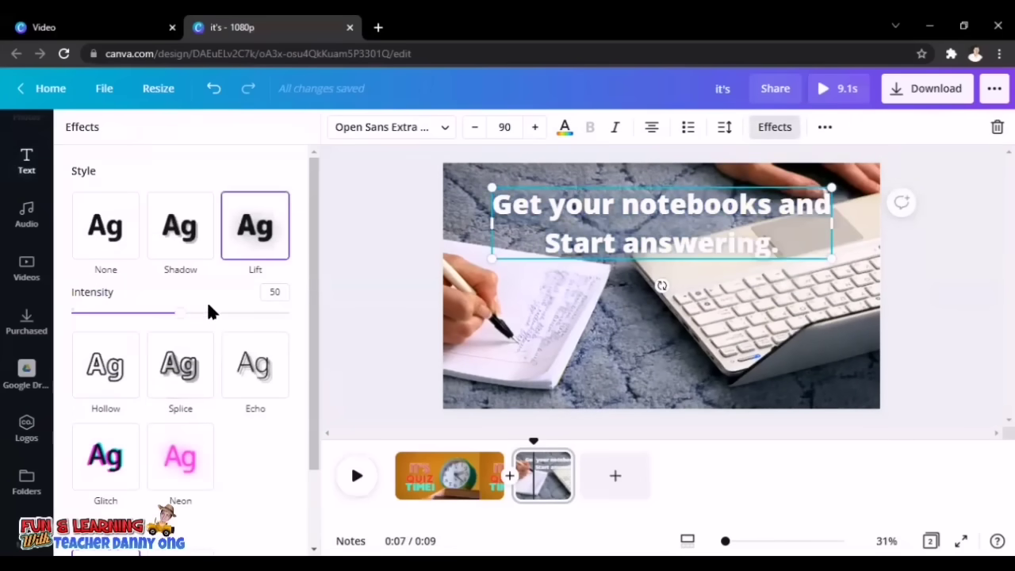
Deselect the notebook heading, go to the clock page and search the elements for pencil.
left_click(403, 281)
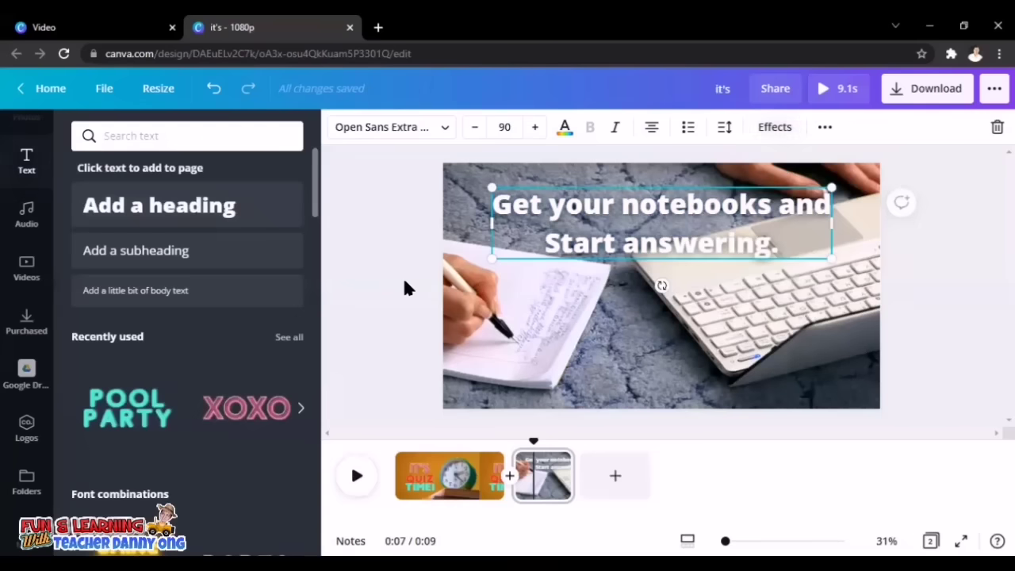
left_click(403, 281)
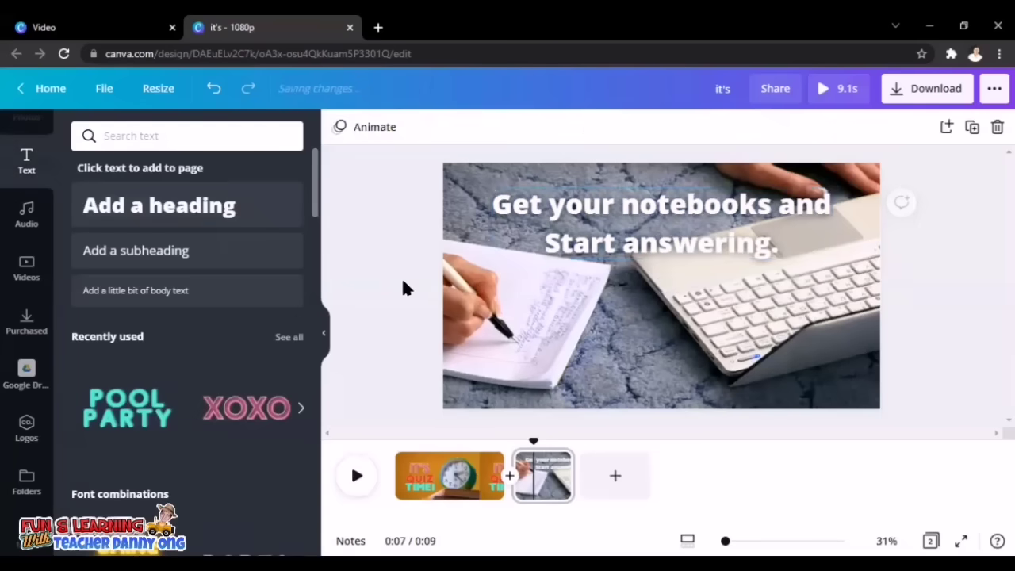
left_click(439, 476)
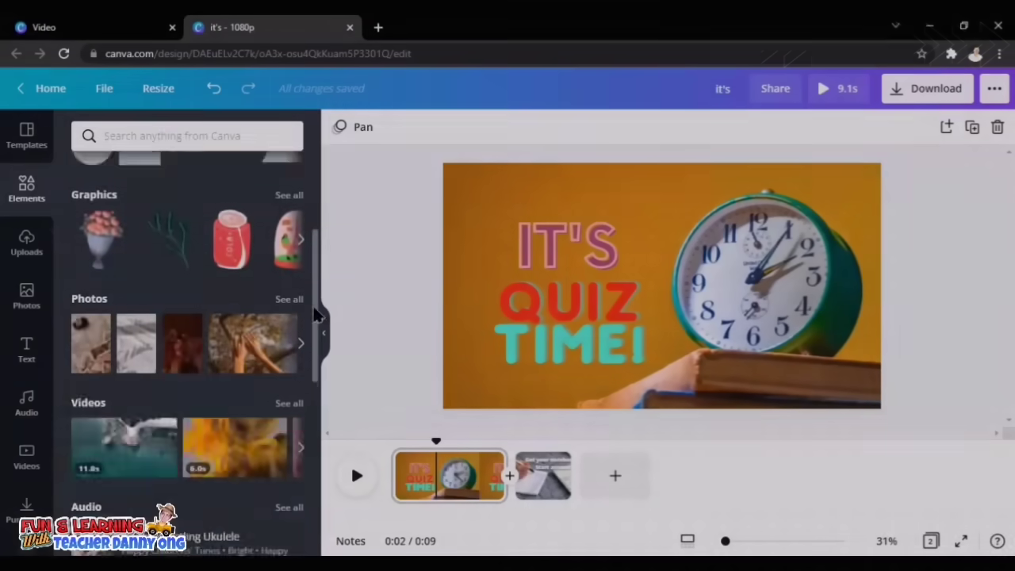
left_click(161, 135)
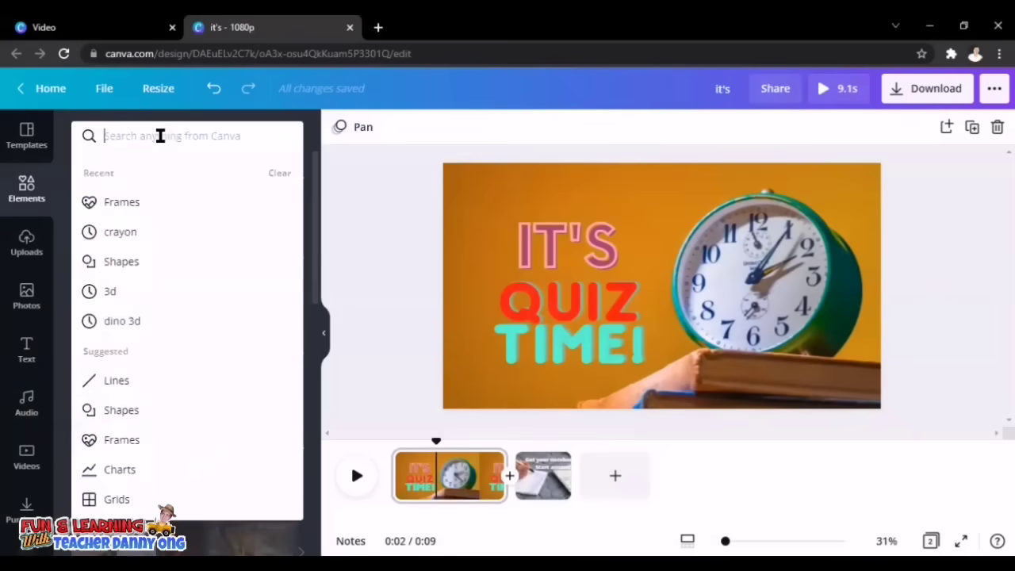
type("pencil")
key("Return")
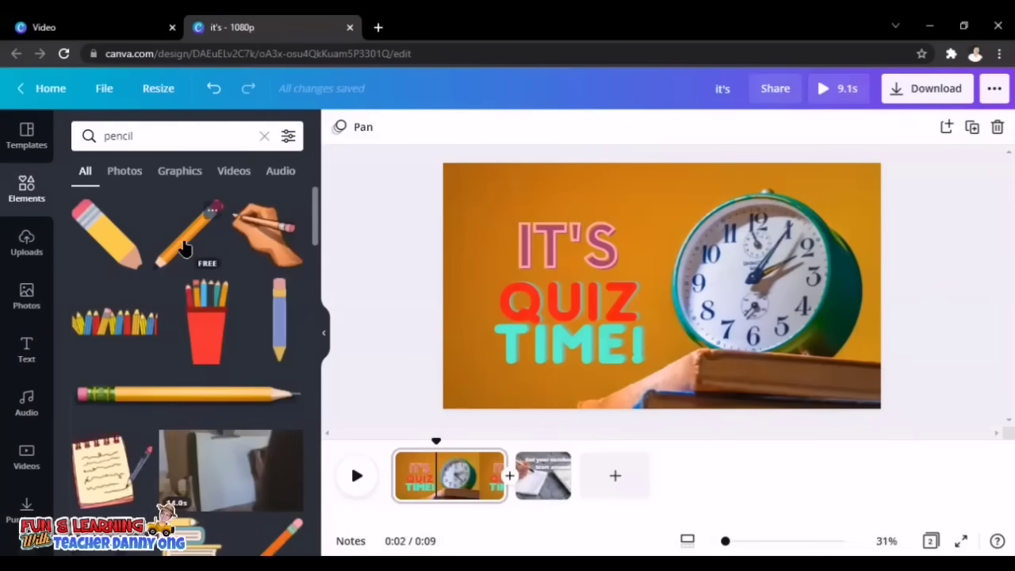
Add the orange pencil and the red pencil cup graphics to the lower-right corner of the clock page, in front of the clock.
left_click(184, 248)
left_click(418, 298)
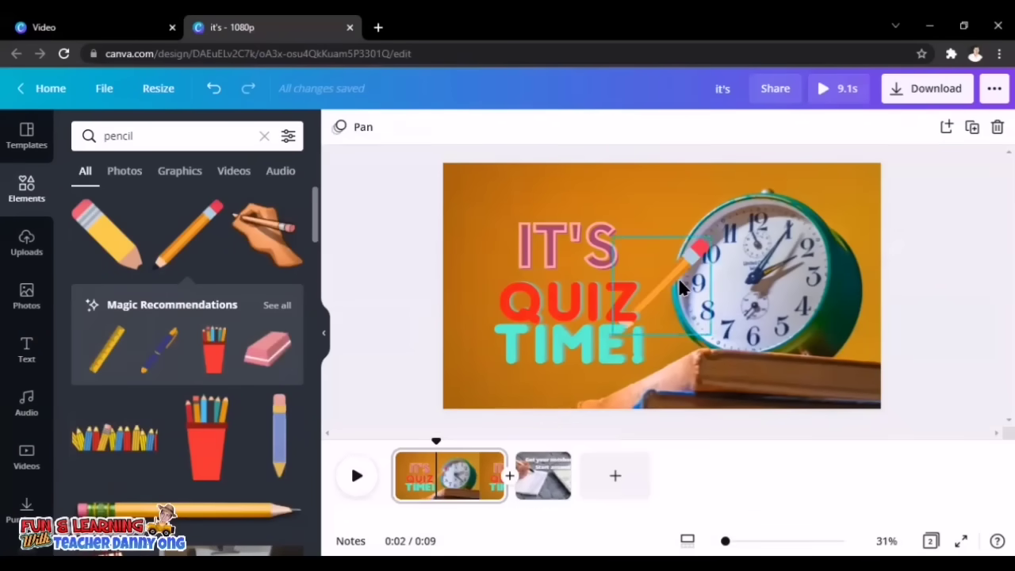
left_click_drag(678, 277, 838, 344)
mouse_move(213, 349)
left_mouse_down()
mouse_move(420, 314)
mouse_move(645, 320)
mouse_move(856, 351)
mouse_move(761, 358)
left_mouse_up()
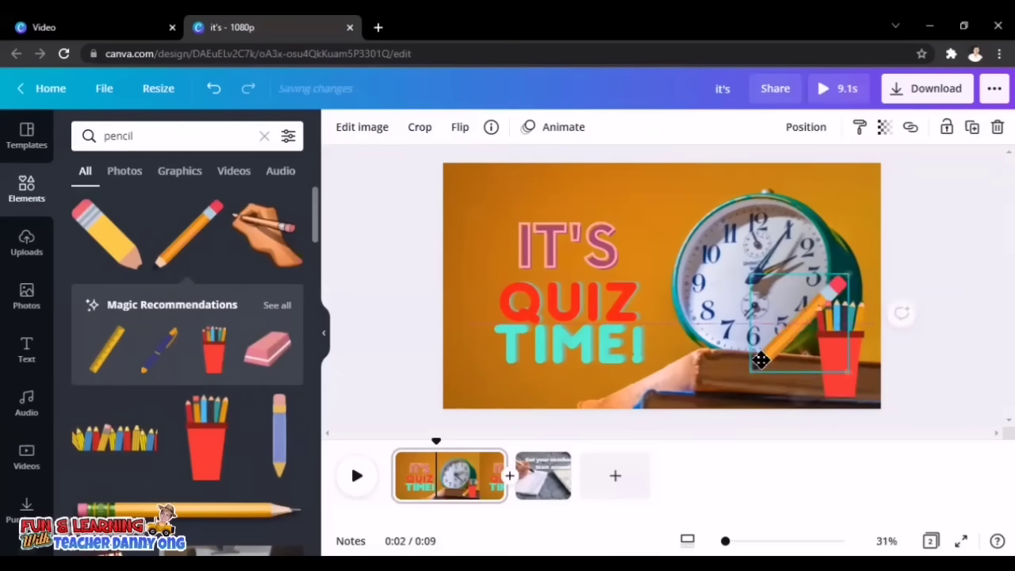
left_click(910, 388)
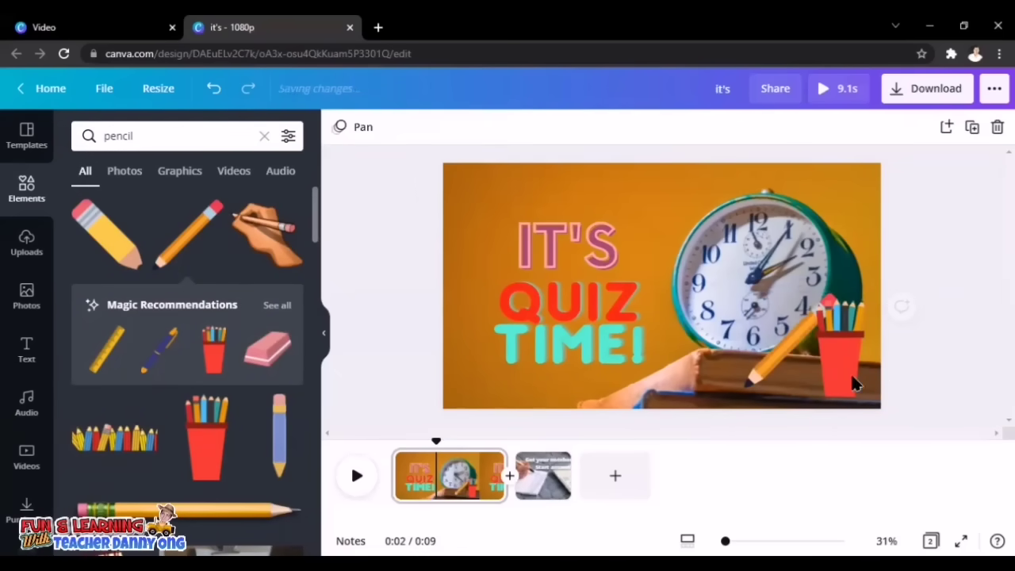
Try out page animations from Block to Scrapbook on the clock page and settle on Rise.
left_click(363, 129)
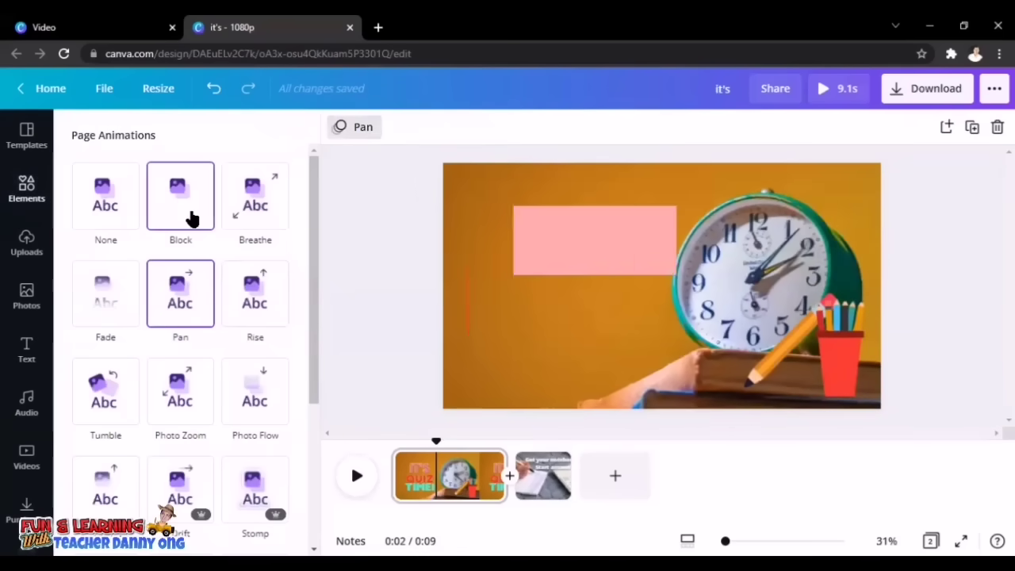
left_click(191, 218)
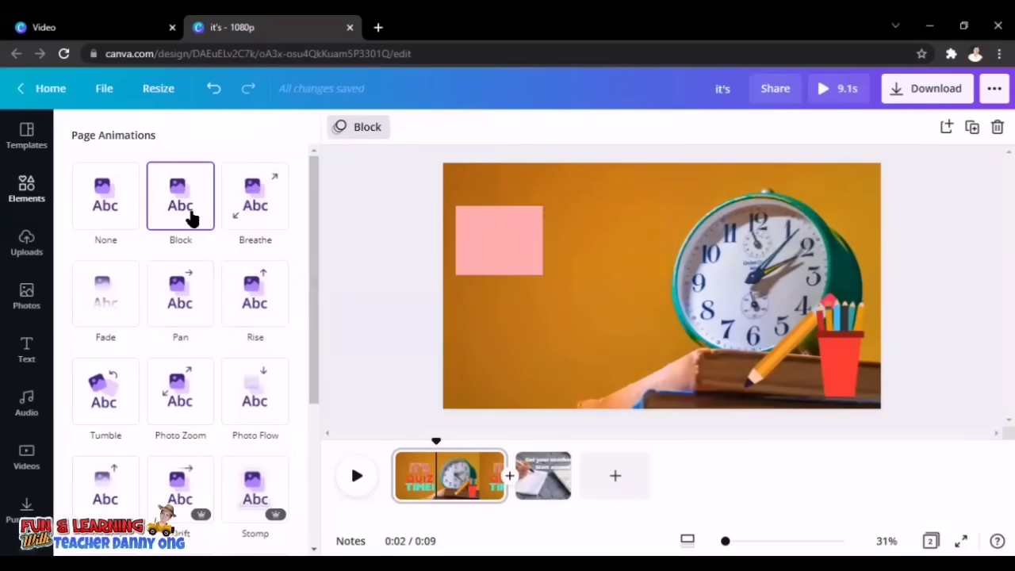
left_click(255, 209)
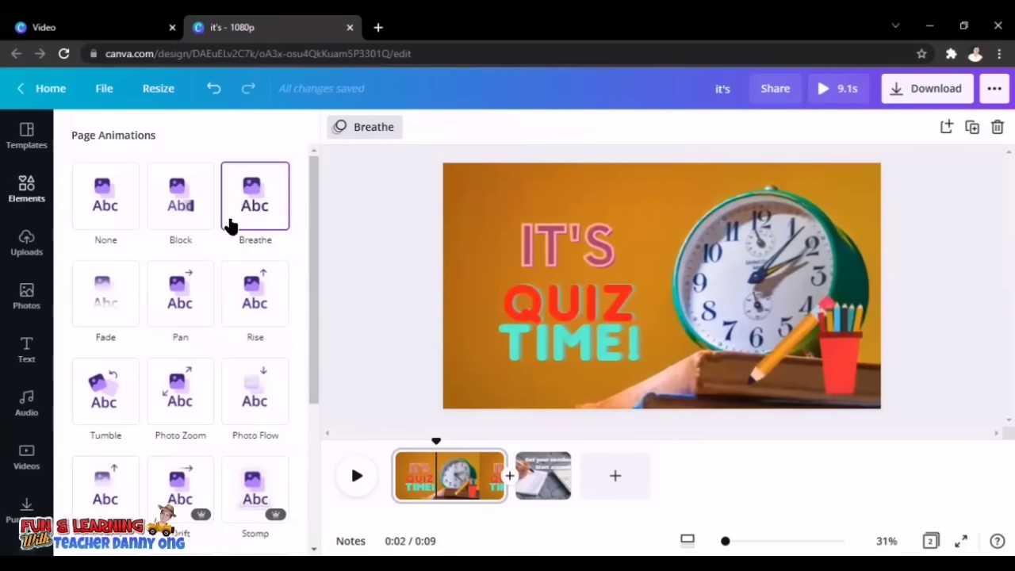
left_click(108, 300)
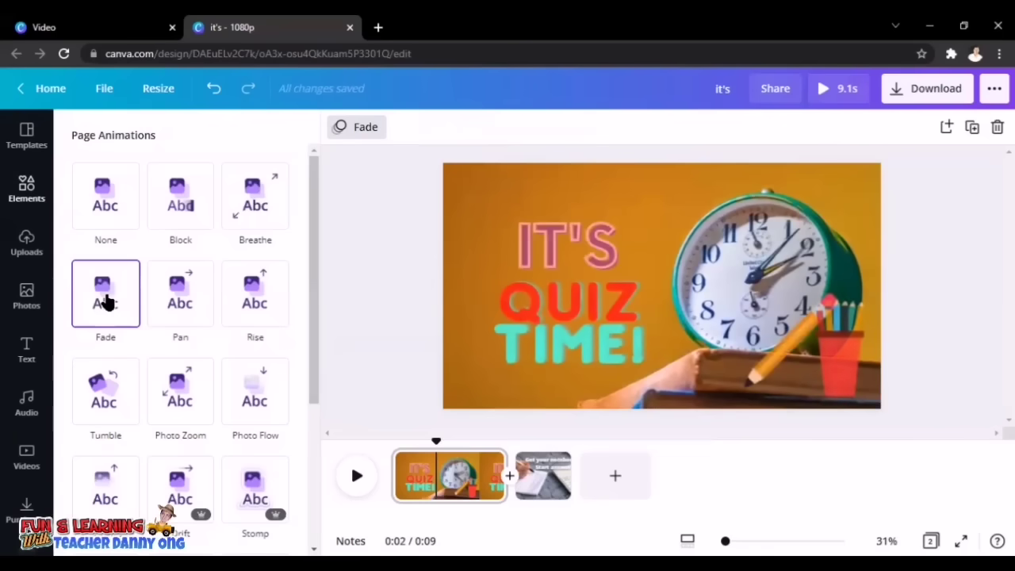
left_click(194, 300)
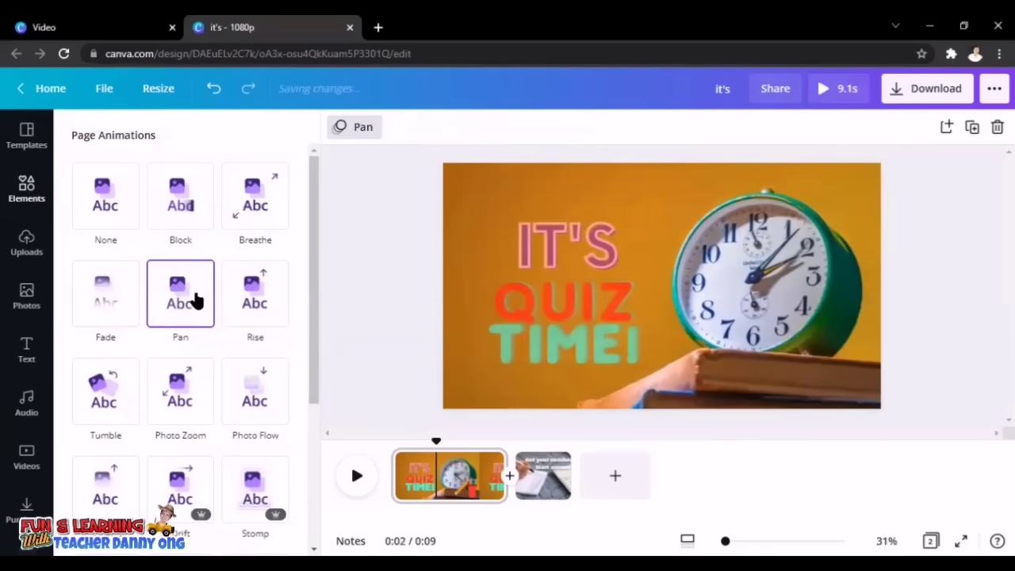
left_click(280, 295)
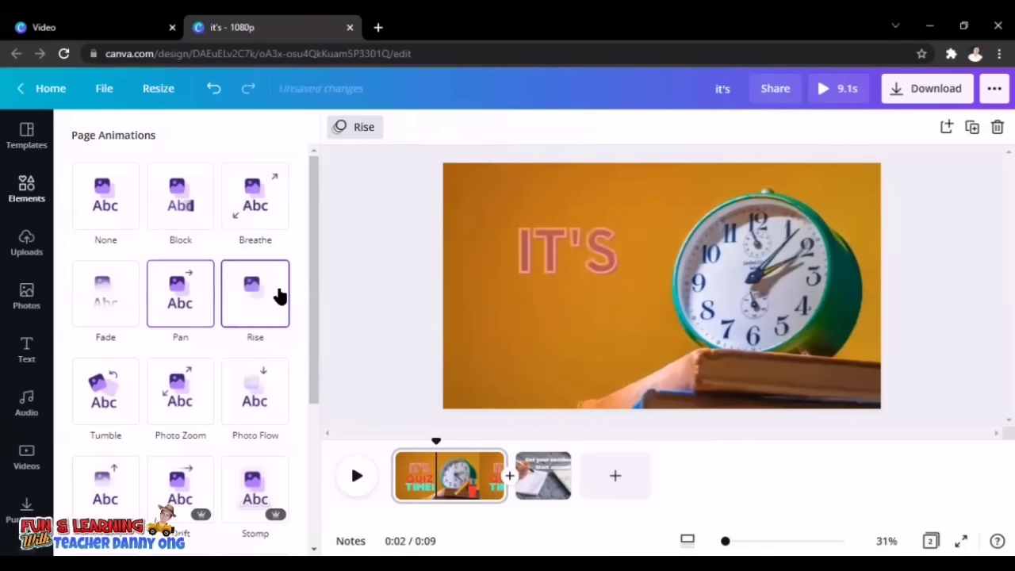
left_click(107, 394)
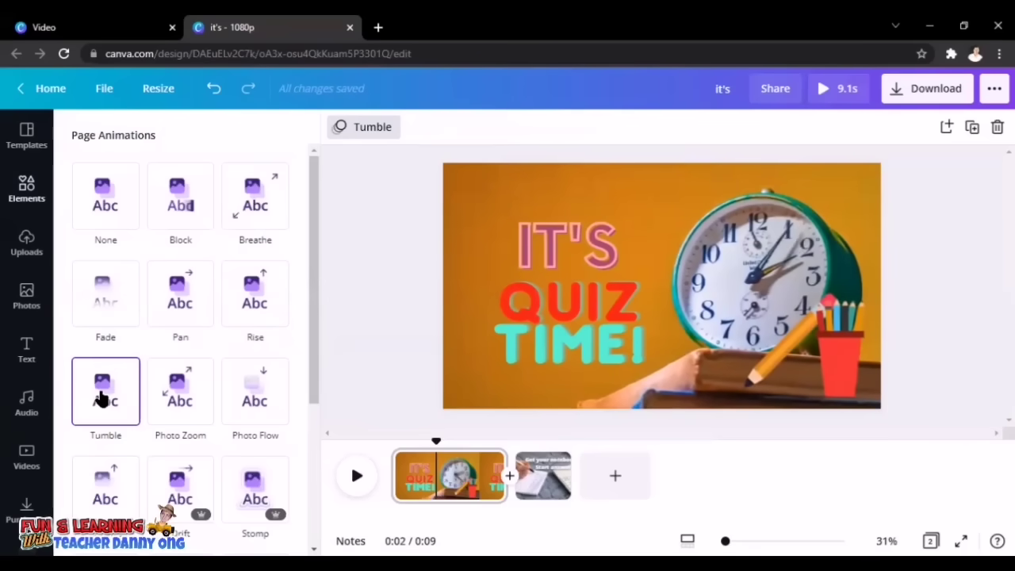
left_click(166, 395)
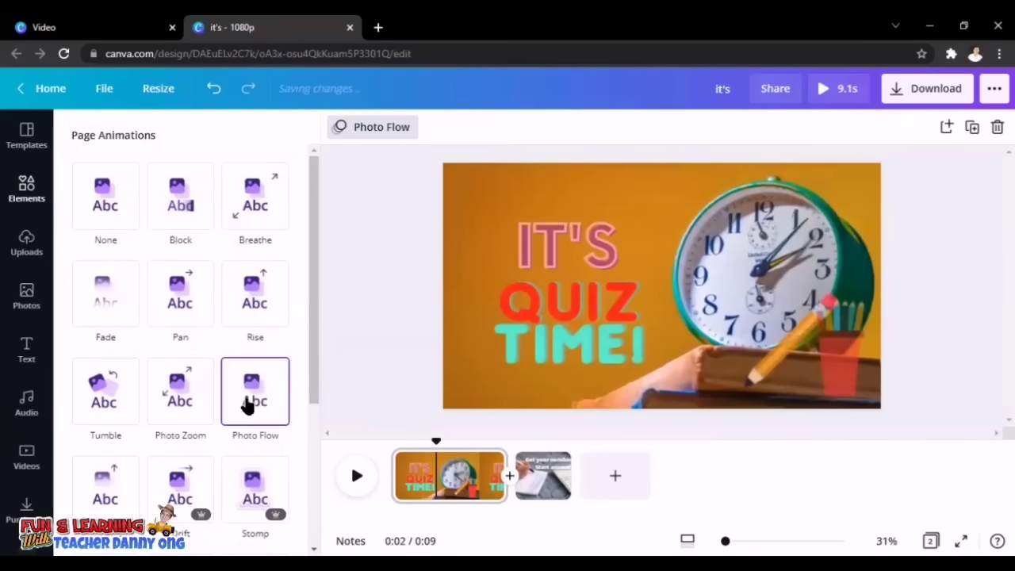
left_click(198, 507)
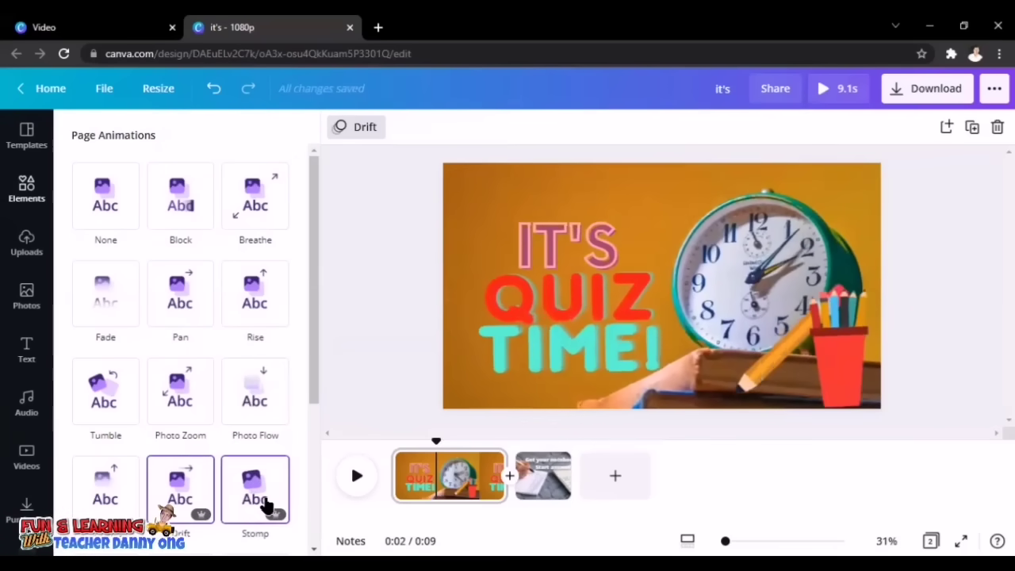
left_click(267, 505)
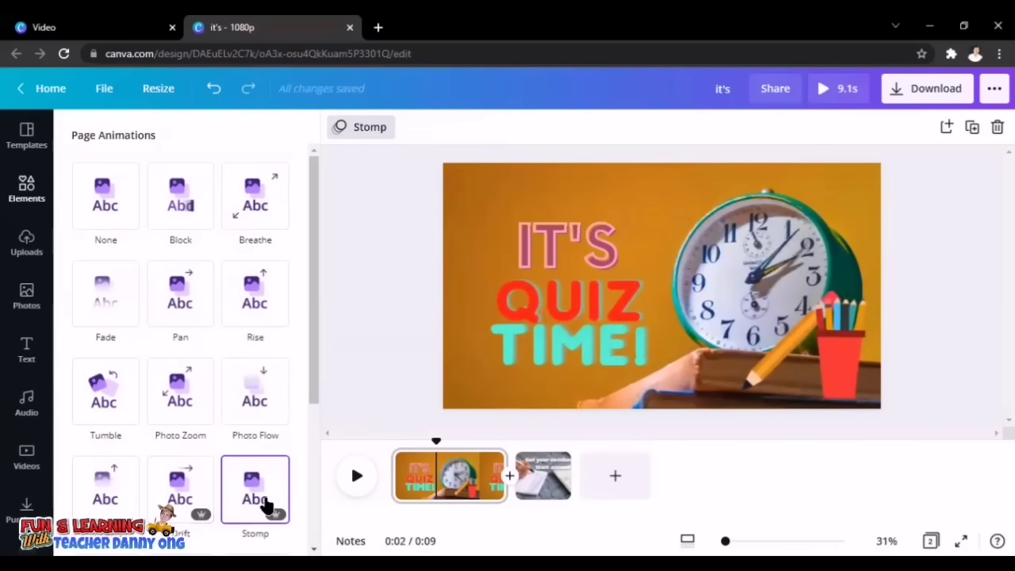
scroll(267, 505, "down", 3)
left_click(254, 401)
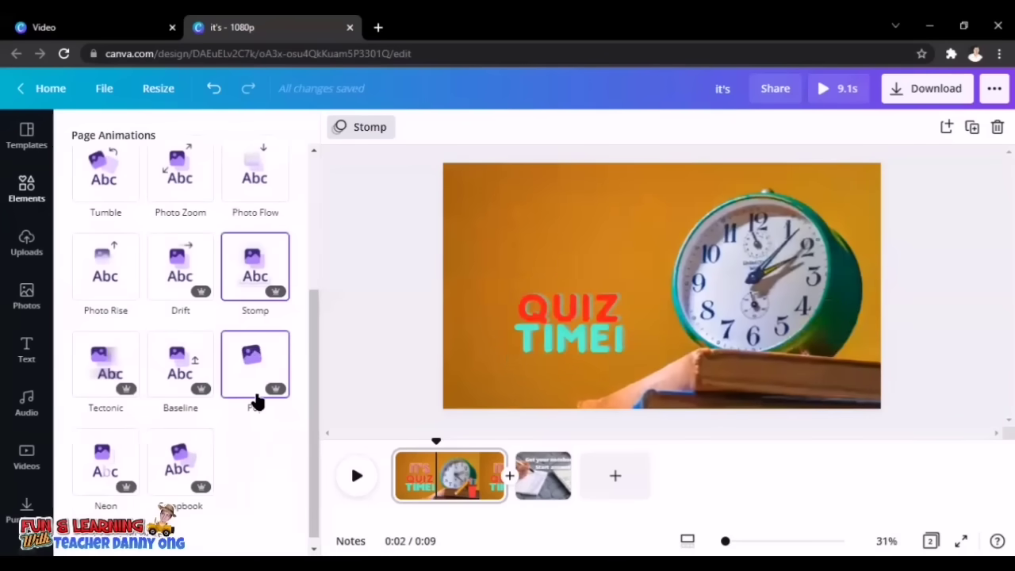
left_click(181, 399)
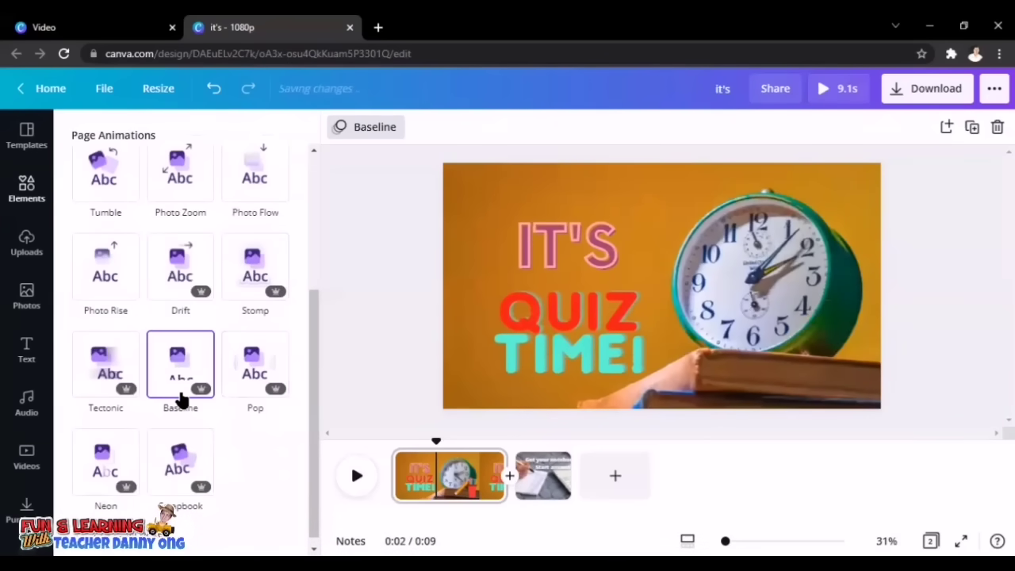
left_click(99, 391)
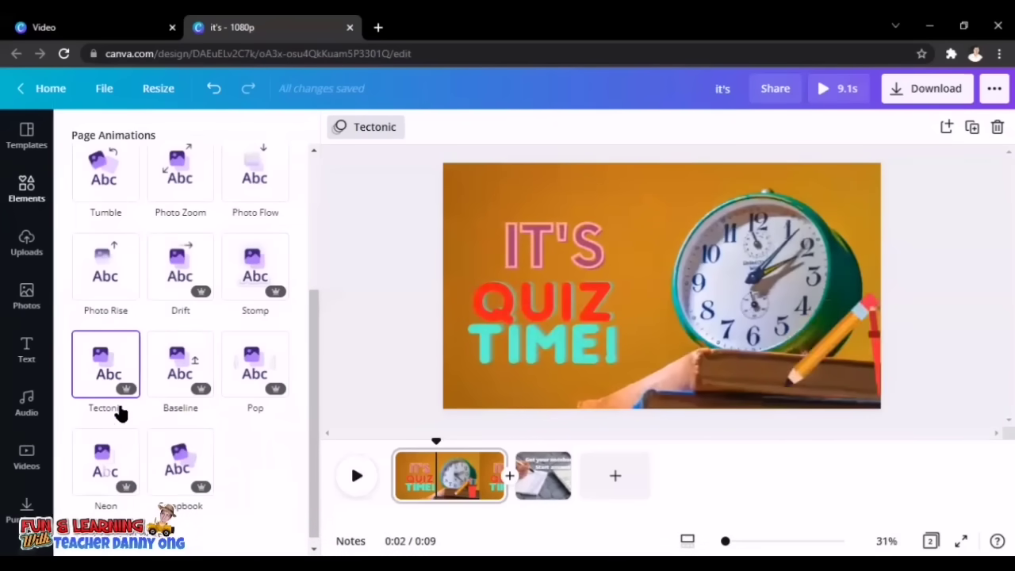
left_click(120, 462)
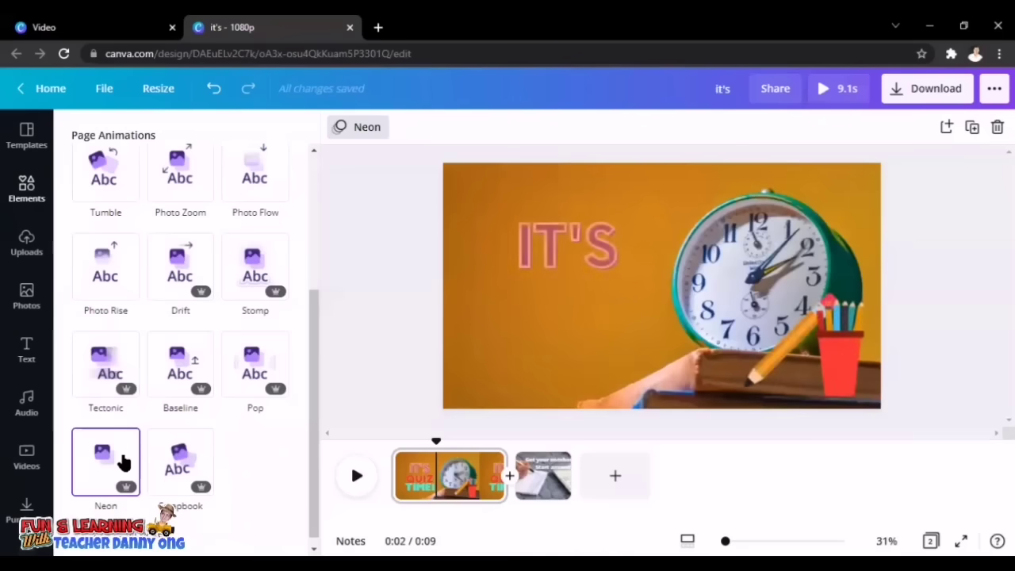
left_click(186, 463)
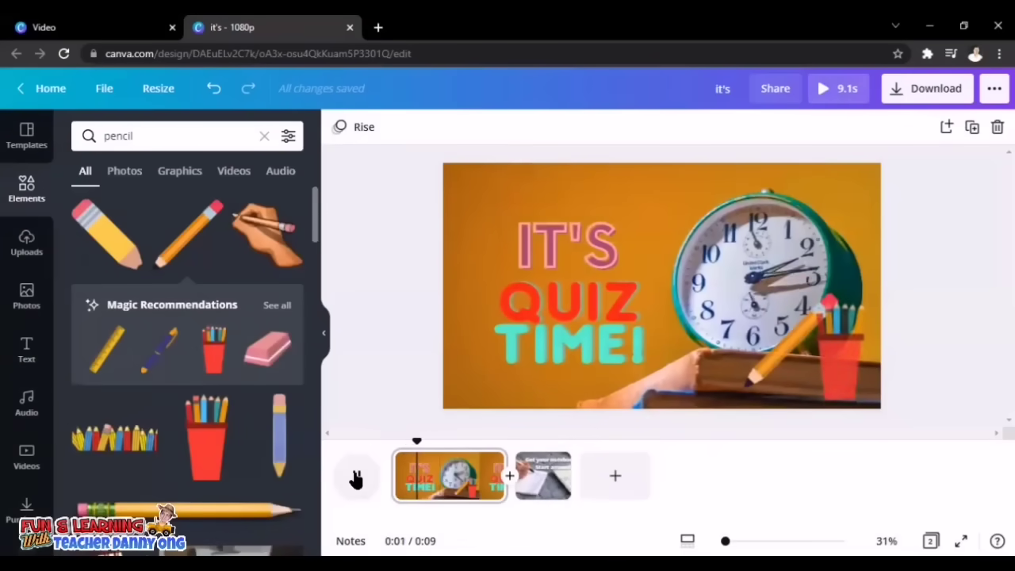
Pause playback at 0:02 and split the clock page at that point.
left_click(355, 478)
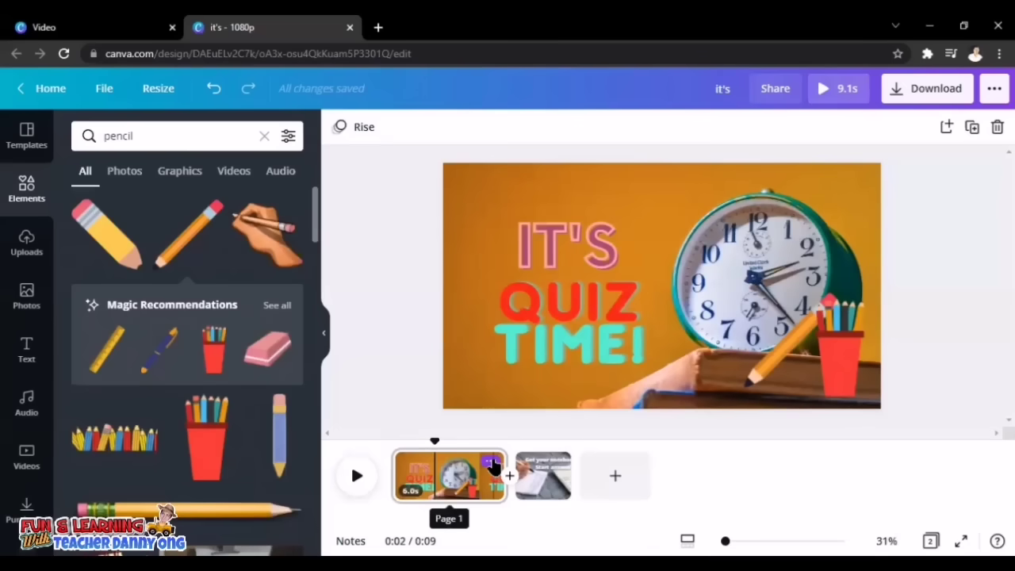
left_click(493, 463)
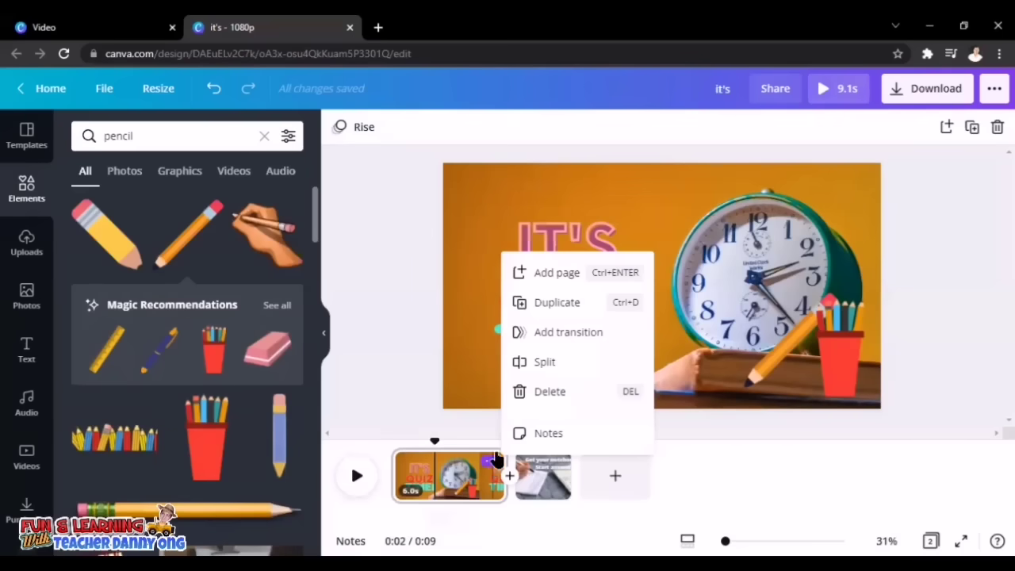
left_click(542, 363)
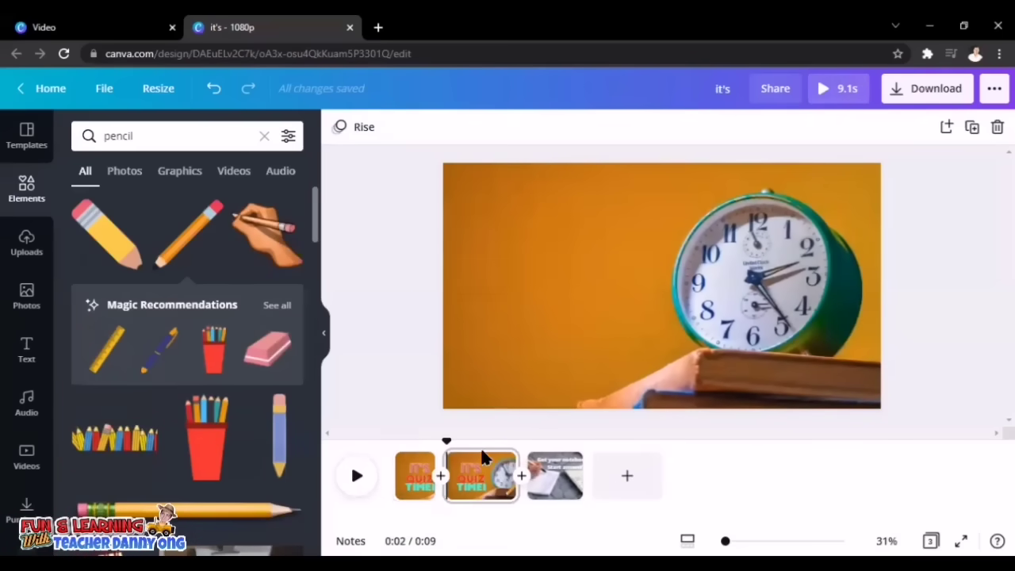
Remove QUIZ TIME! from the first clock page so only IT'S remains, and make IT'S plain solid pink on the second clock page.
left_click(415, 476)
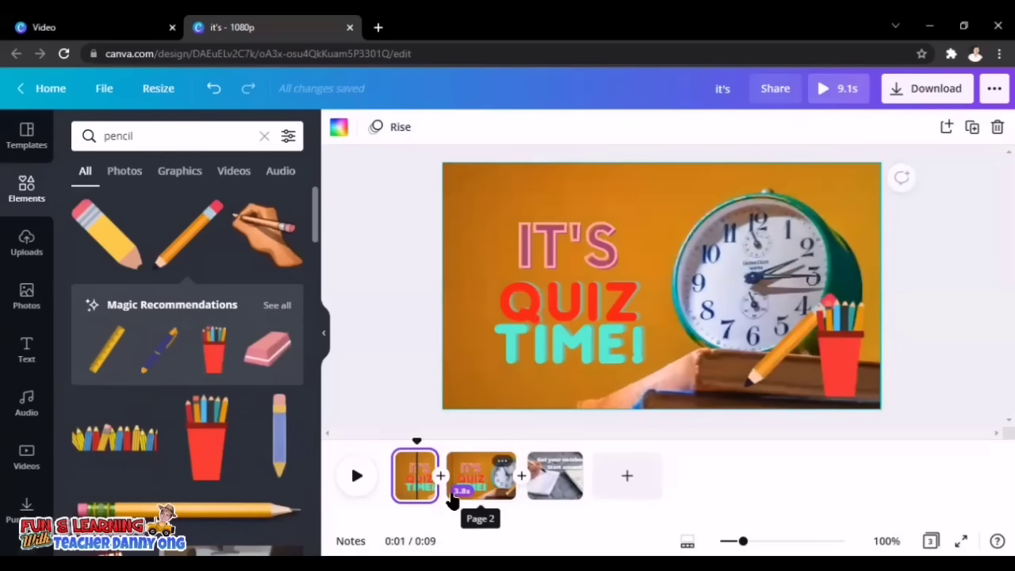
left_click(453, 498)
left_click(552, 329)
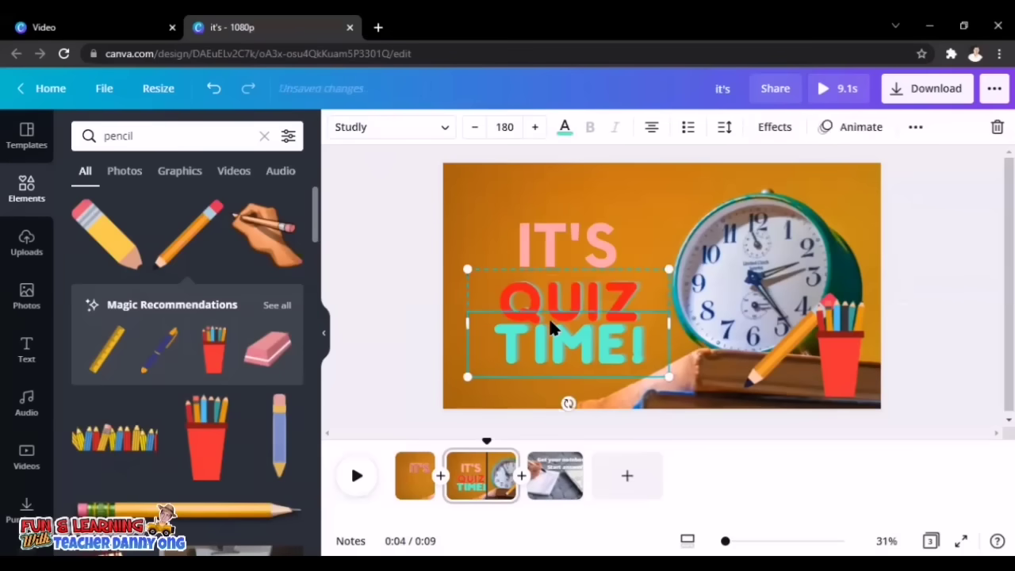
left_click(373, 308)
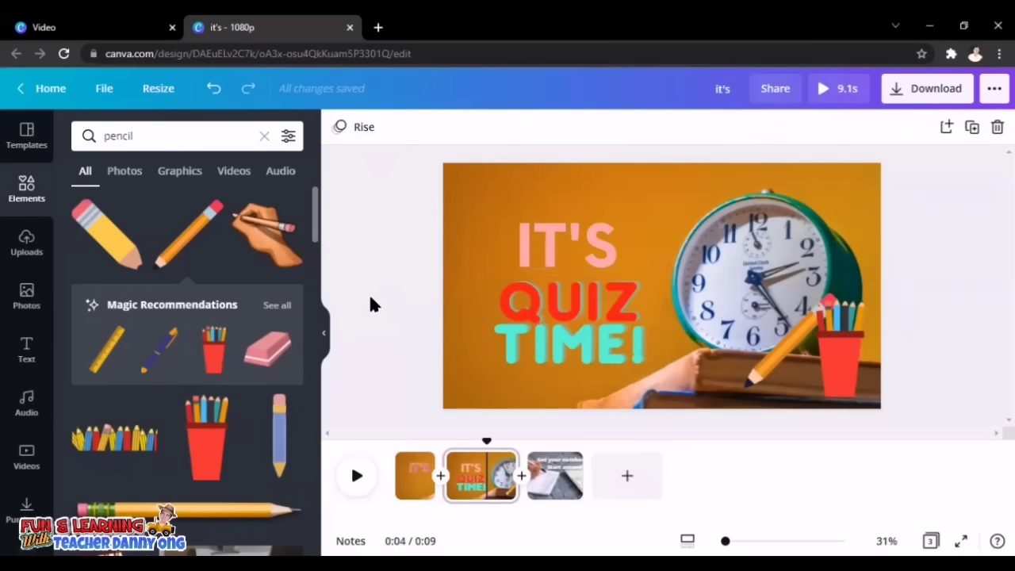
Change the page animation of the second clock page to Pop.
left_click(363, 128)
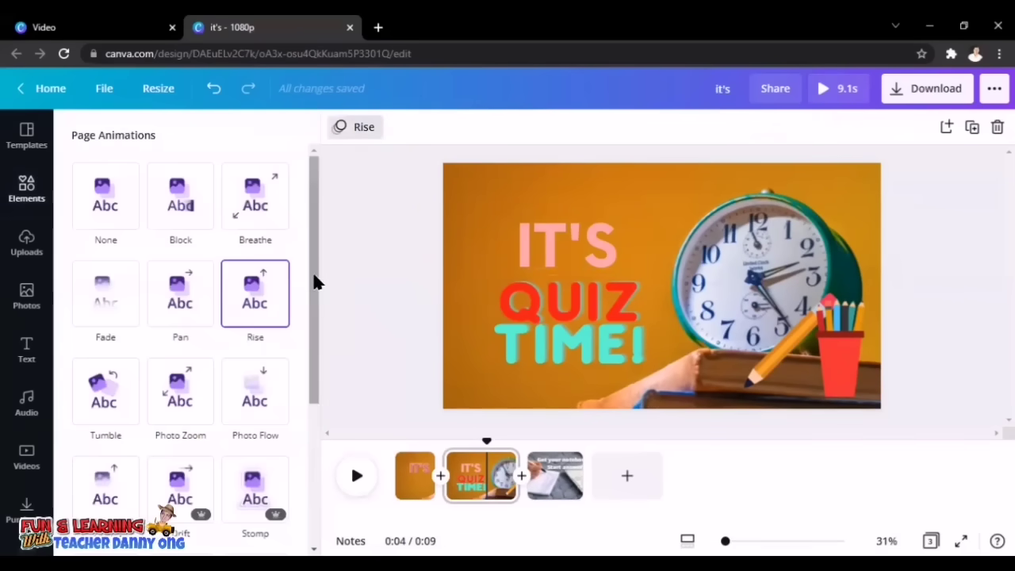
left_click_drag(315, 283, 309, 422)
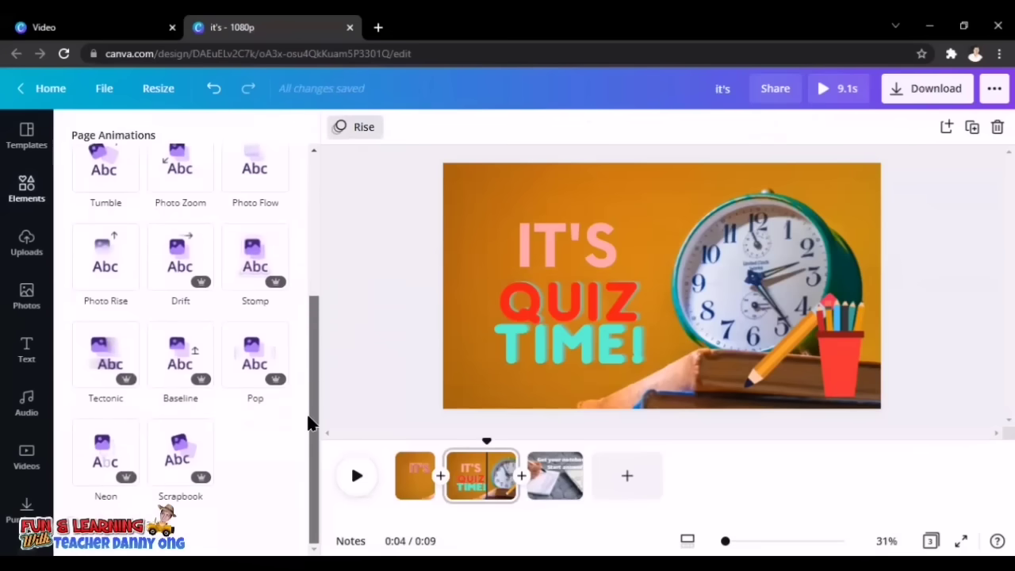
left_click(255, 387)
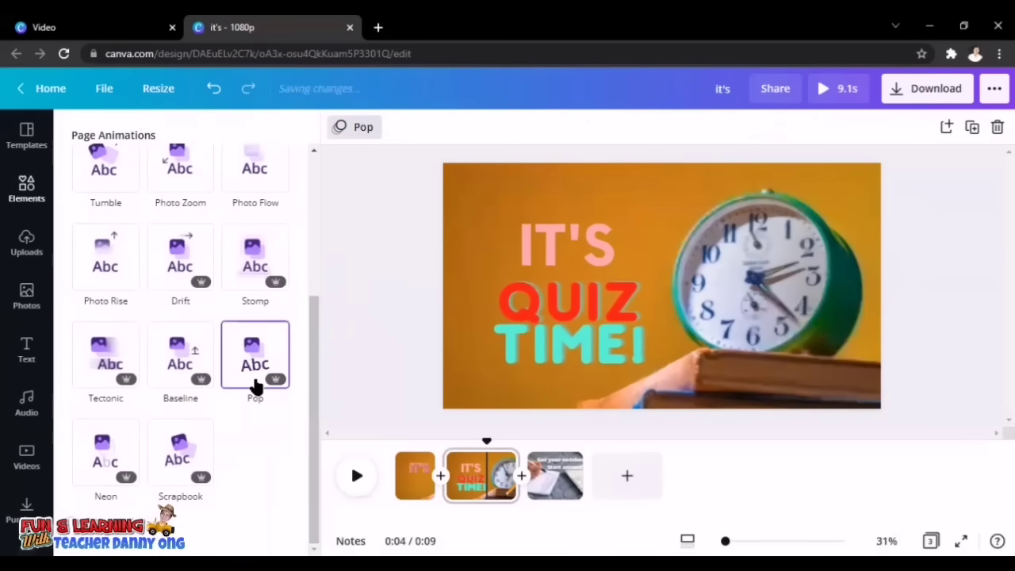
left_click(382, 350)
Preview the video from the start and switch to the notebook page.
left_click(372, 450)
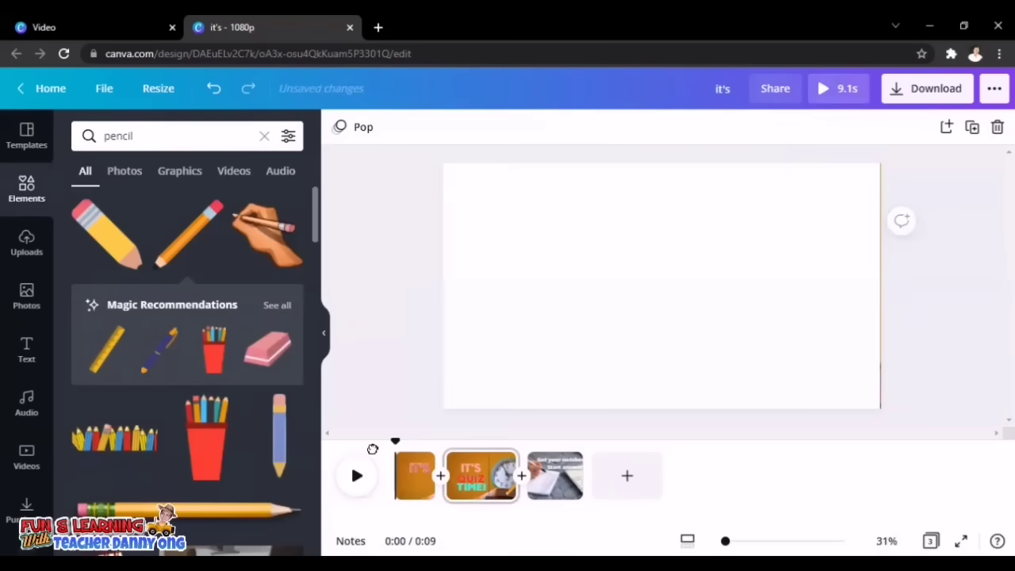
left_click(361, 490)
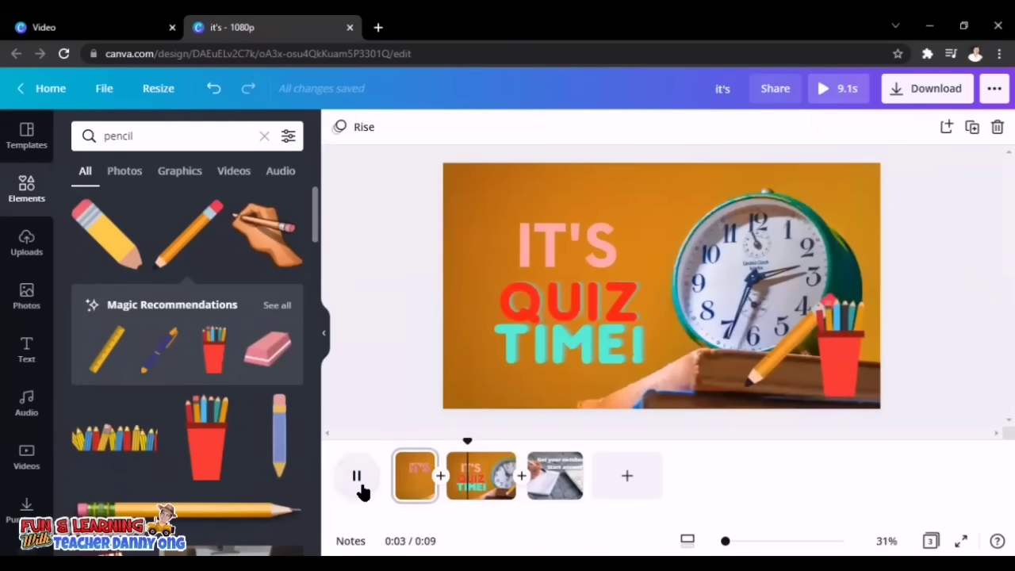
left_click(555, 476)
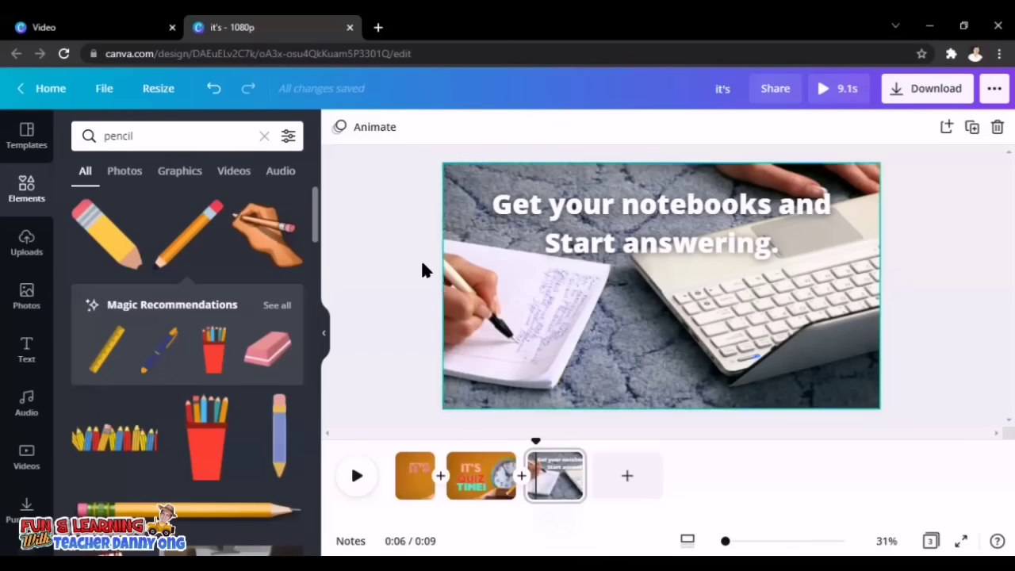
Set the notebook page's page animation to Block.
left_click(379, 128)
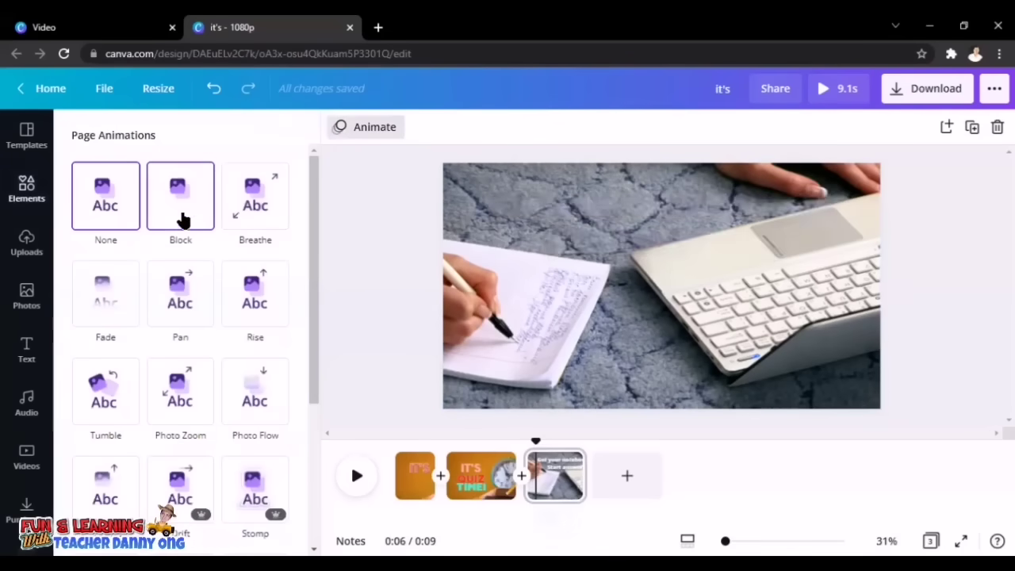
left_click(181, 216)
left_click(373, 377)
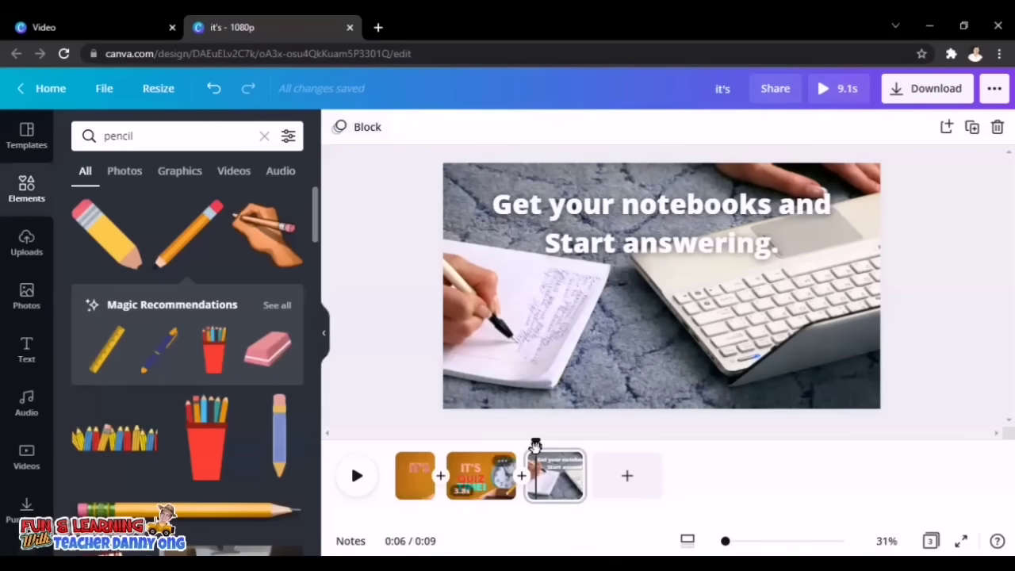
Return the playhead to the start of the video and add the Happy Whistling Ukulele track as background music.
left_click_drag(535, 446, 373, 446)
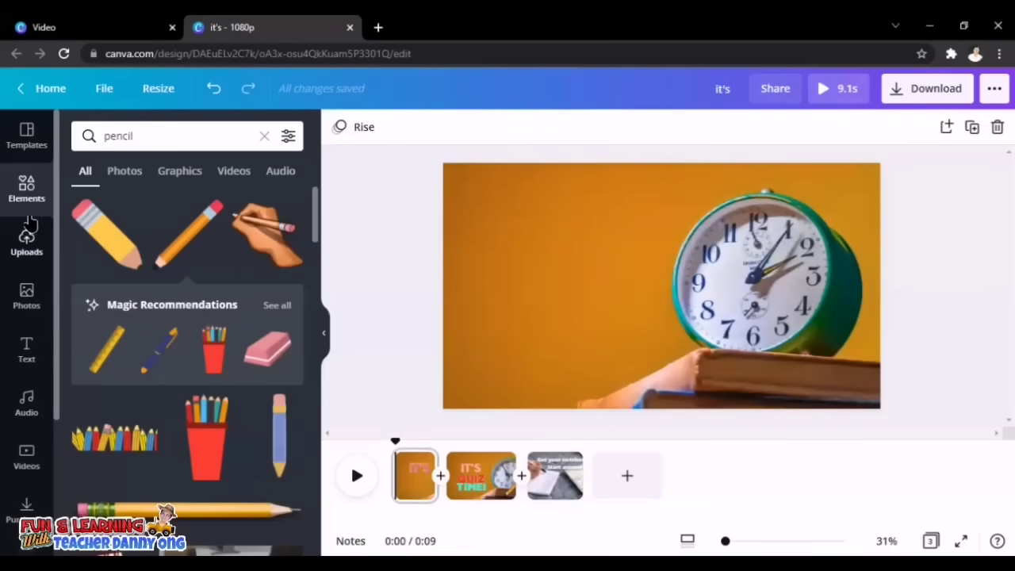
left_click(27, 236)
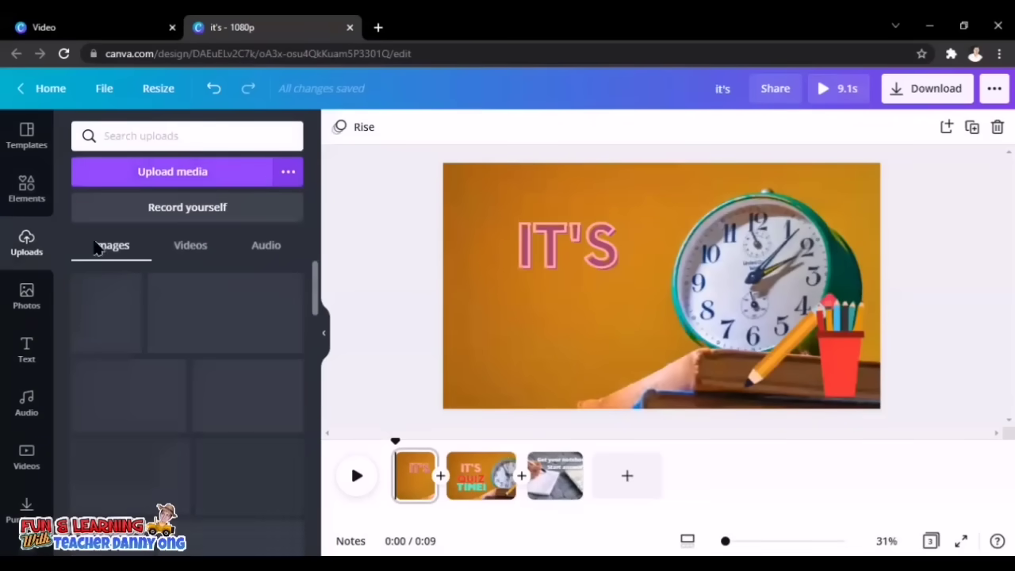
left_click(263, 246)
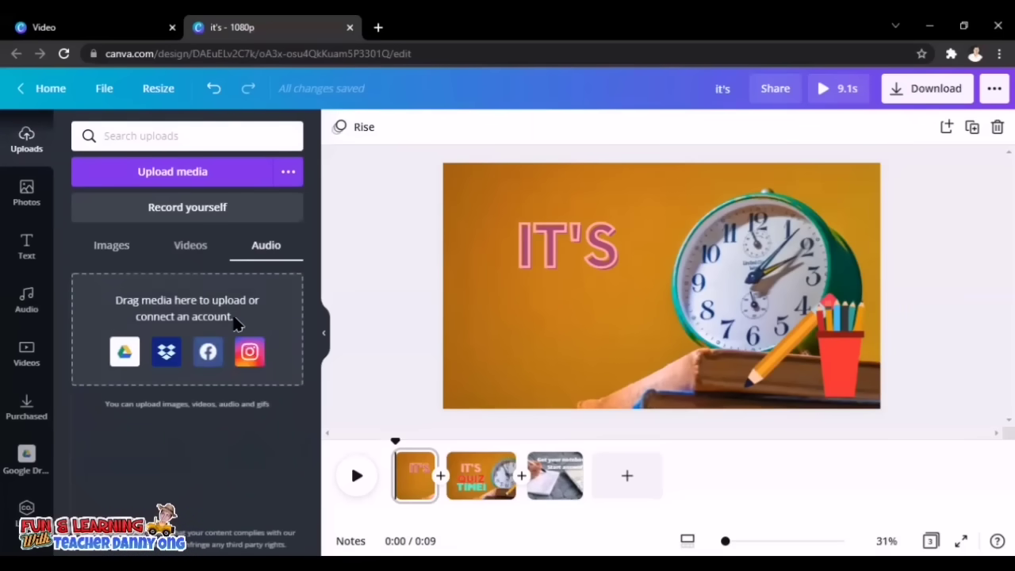
left_click(32, 316)
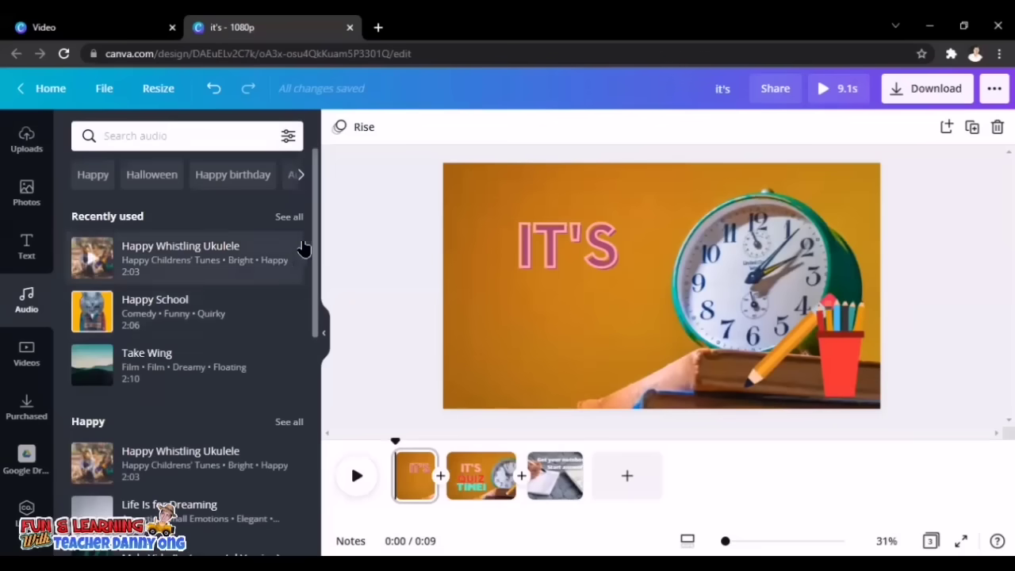
left_click(243, 272)
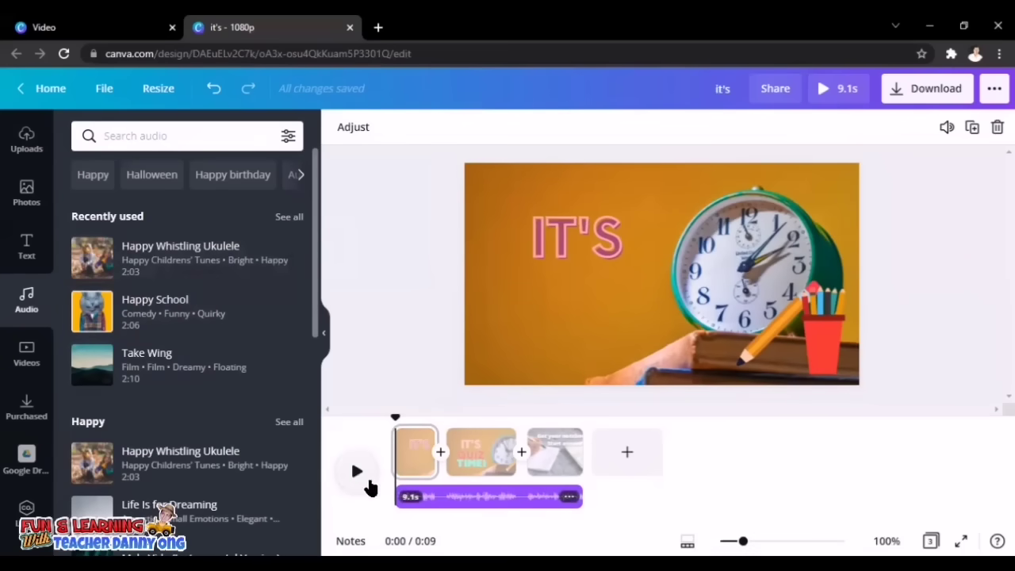
Check the audio track's options and play the video with its music from the beginning.
right_click(571, 502)
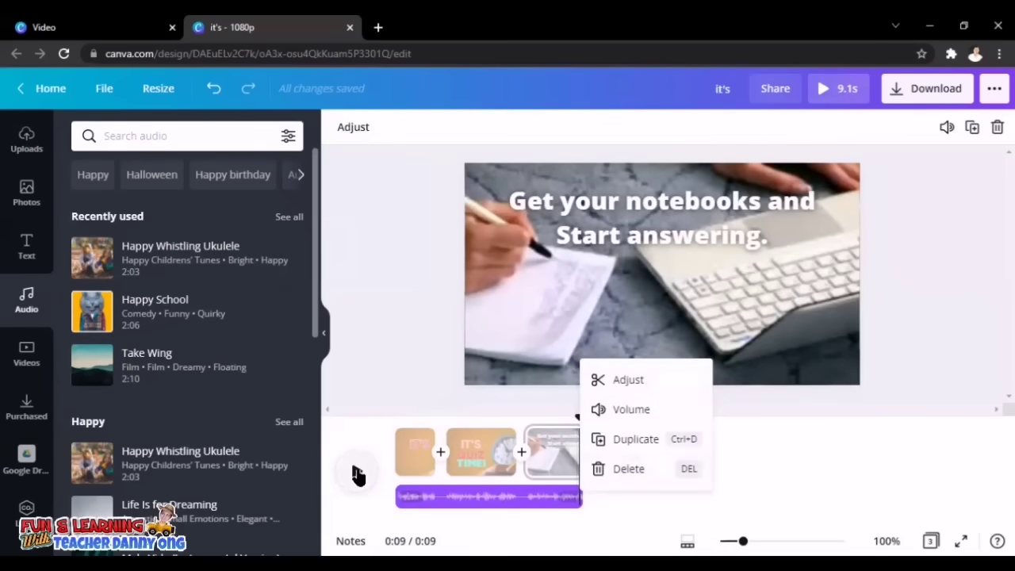
left_click(357, 473)
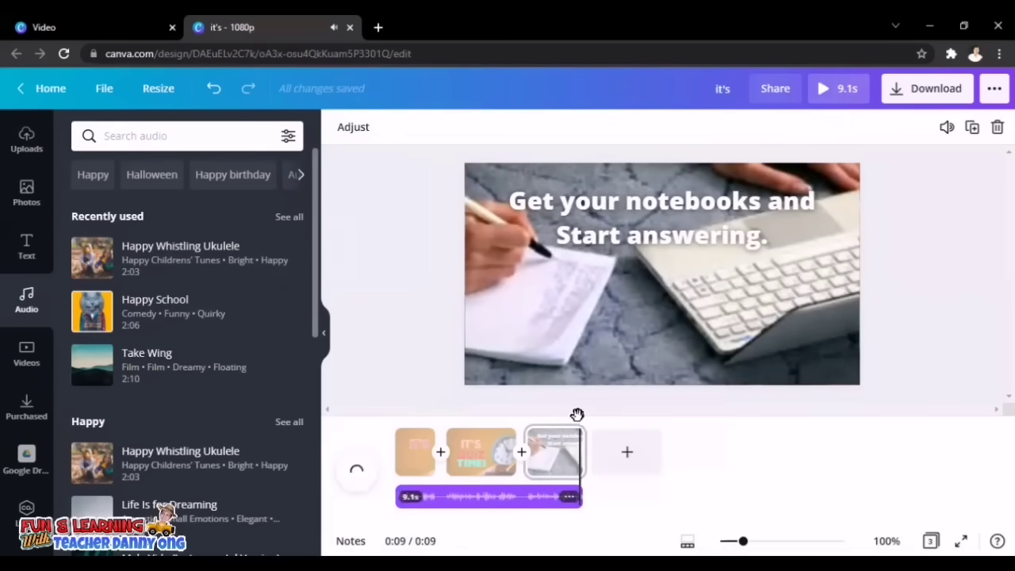
left_click_drag(579, 416, 336, 422)
left_click(357, 473)
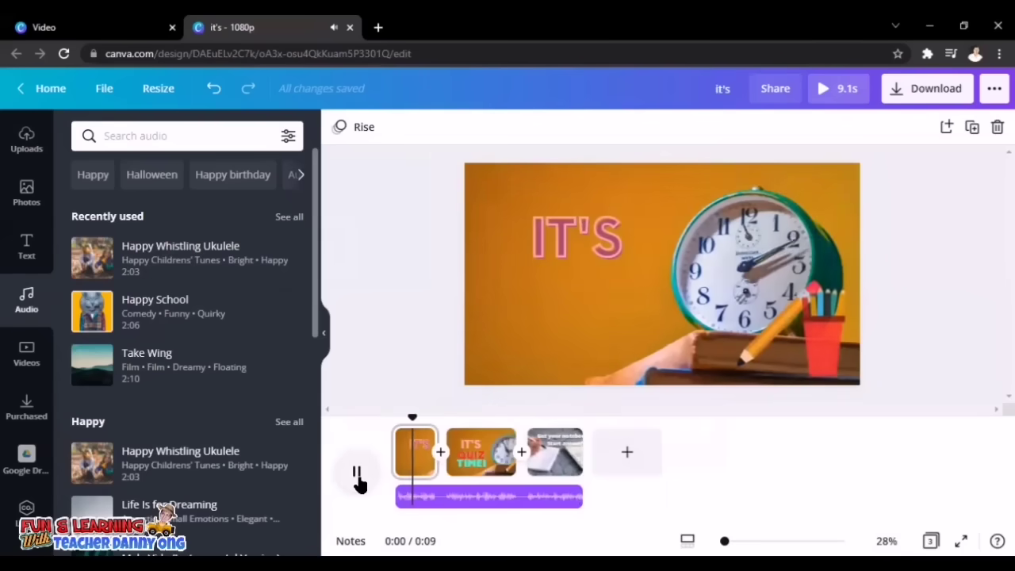
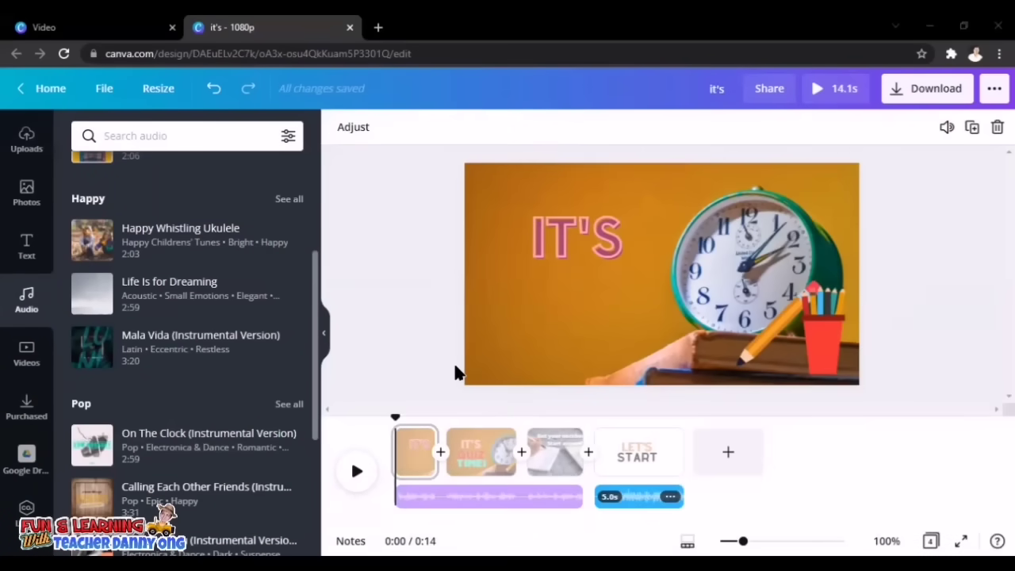
Add the animated notepad-and-pen graphic to the LET'S START page, shrunk and placed below the end of START.
left_click(638, 457)
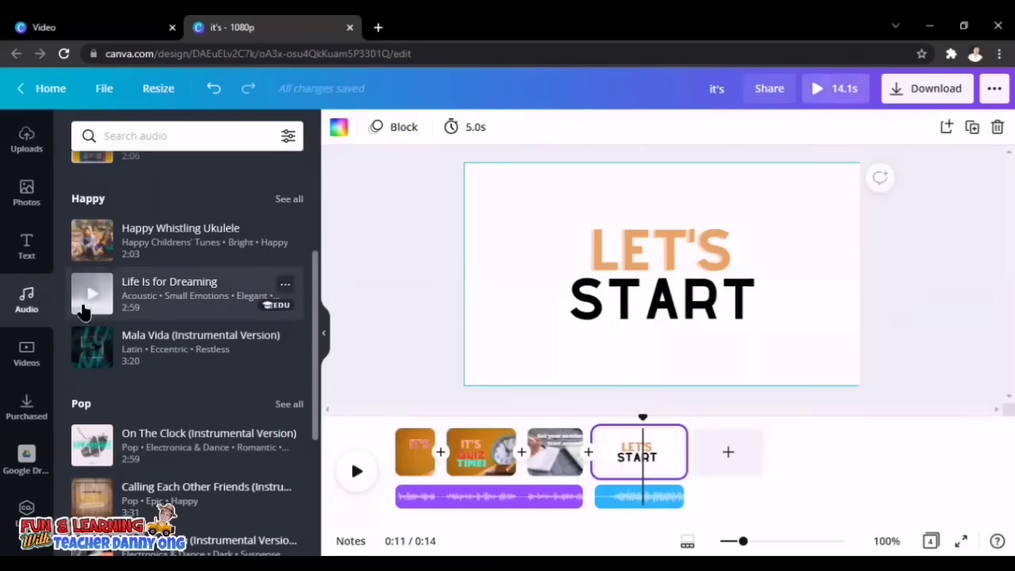
left_click_drag(56, 322, 68, 249)
left_click(30, 198)
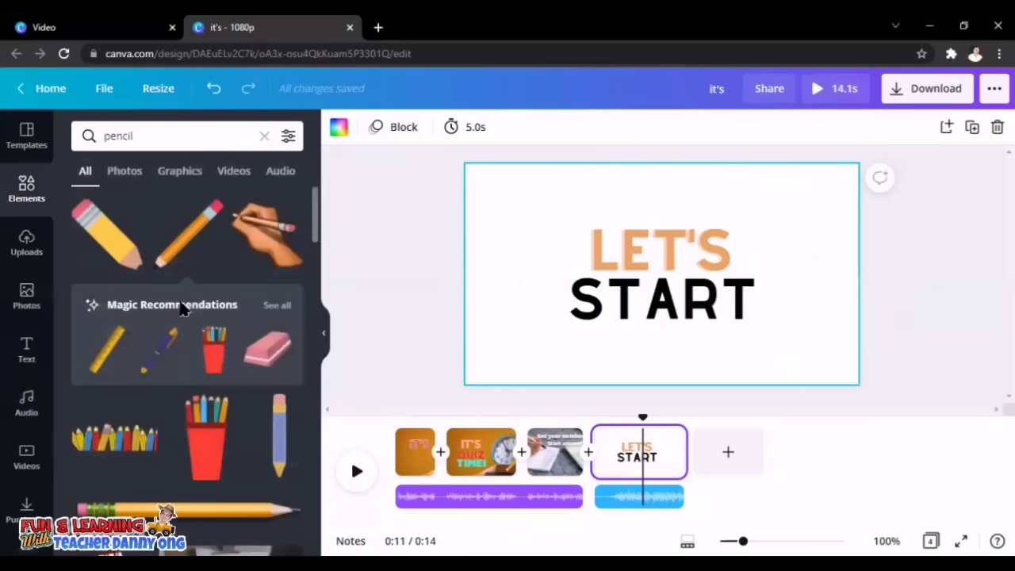
left_click_drag(315, 230, 315, 257)
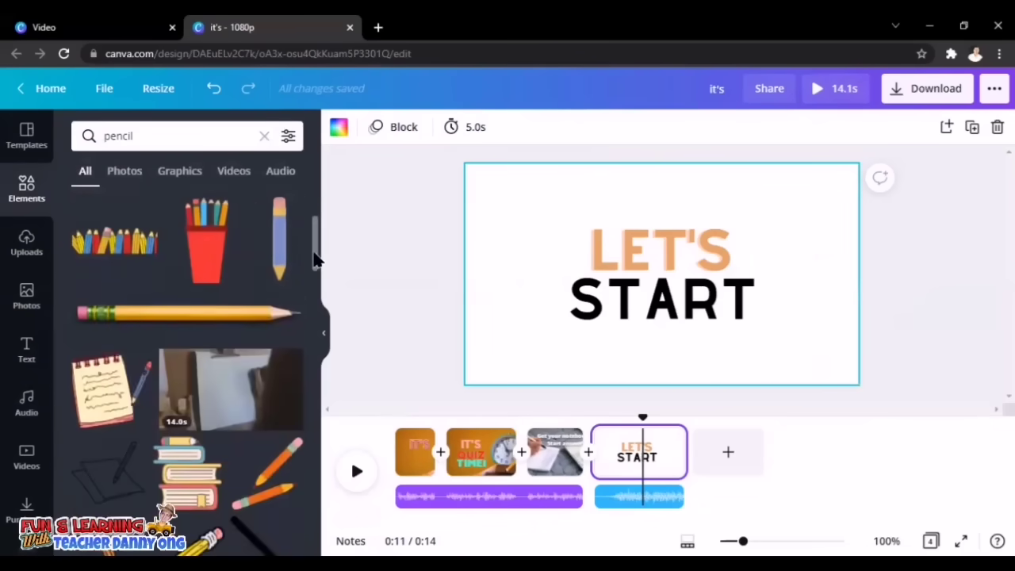
left_click(117, 396)
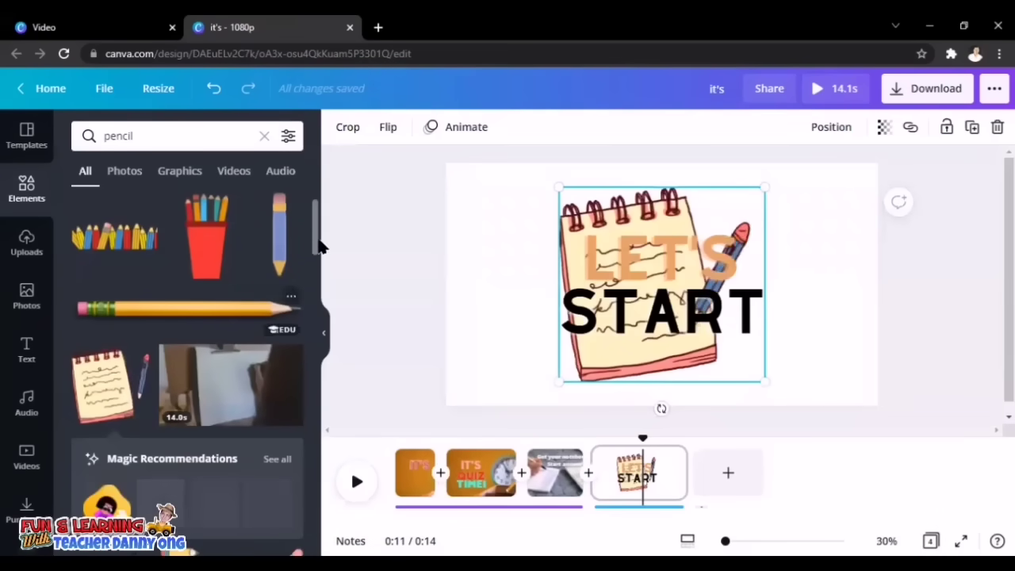
mouse_move(315, 241)
left_mouse_down()
mouse_move(309, 348)
mouse_move(313, 249)
left_mouse_up()
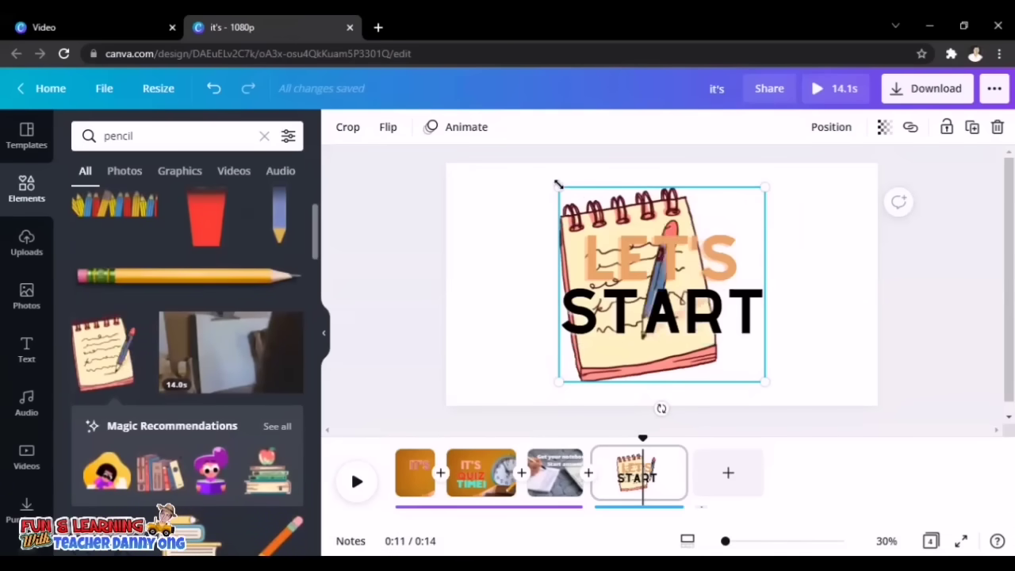
left_click_drag(640, 270, 789, 370)
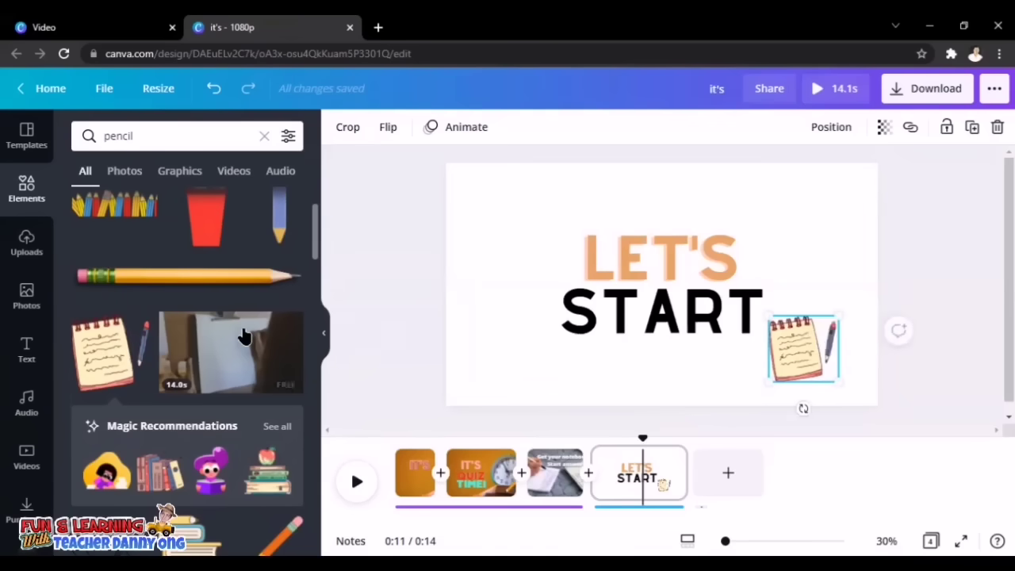
Add the yellow cartoon pencil graphic to the LET'S START page, above and to the left of the text.
scroll(244, 336, "down", 3)
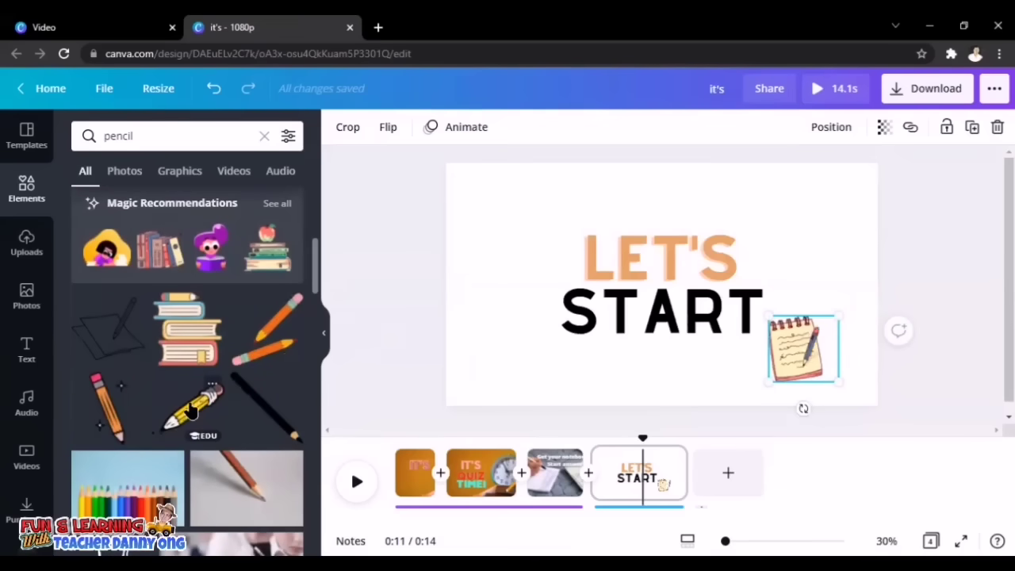
left_click(193, 407)
mouse_move(657, 294)
left_mouse_down()
mouse_move(544, 238)
mouse_move(554, 232)
mouse_move(525, 227)
left_mouse_up()
left_click(473, 321)
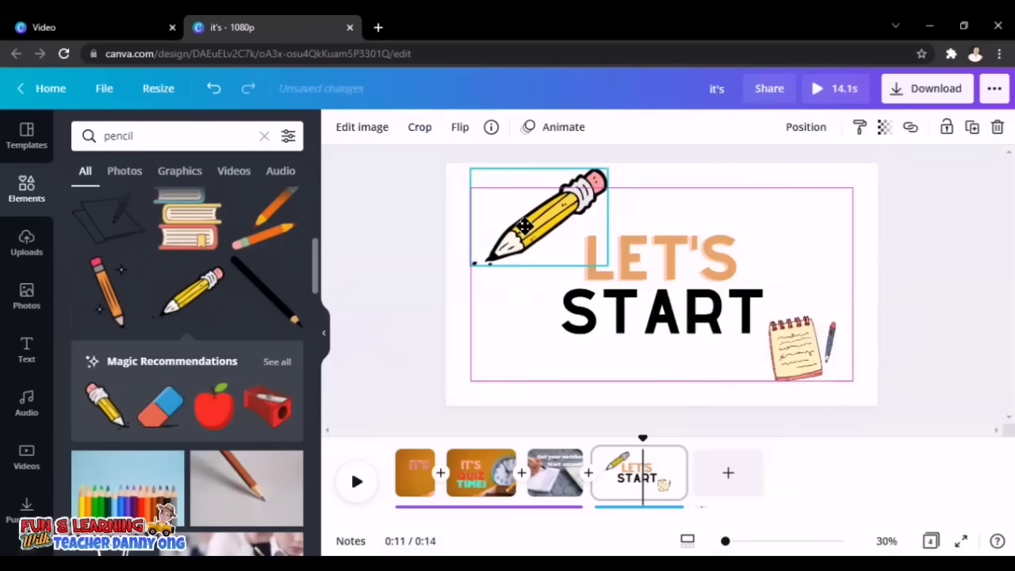
Change the LET'S START page's animation to Stomp and enlarge the notepad graphic slightly.
left_click(394, 339)
left_click(390, 129)
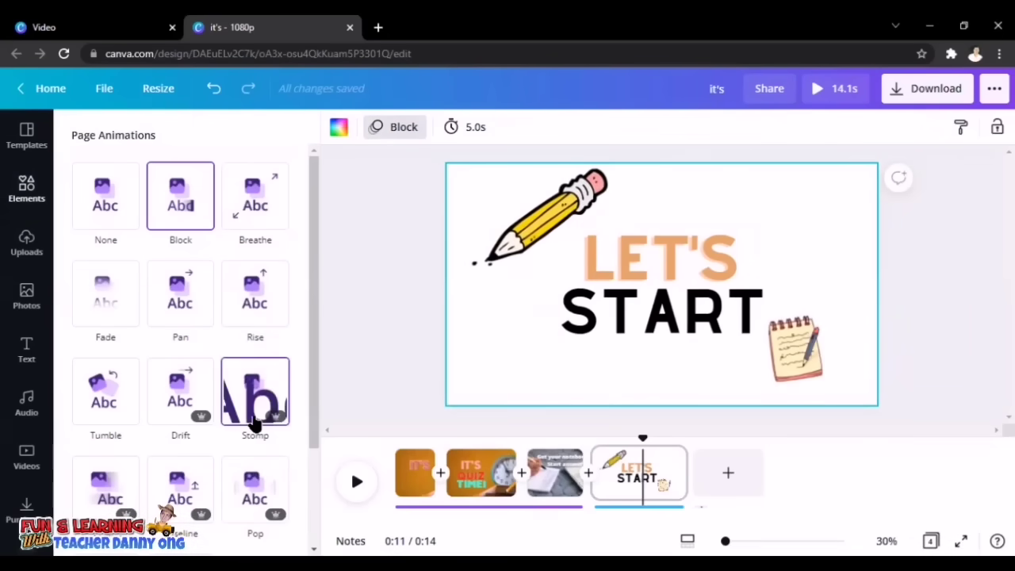
left_click(816, 379)
left_click_drag(839, 384, 856, 401)
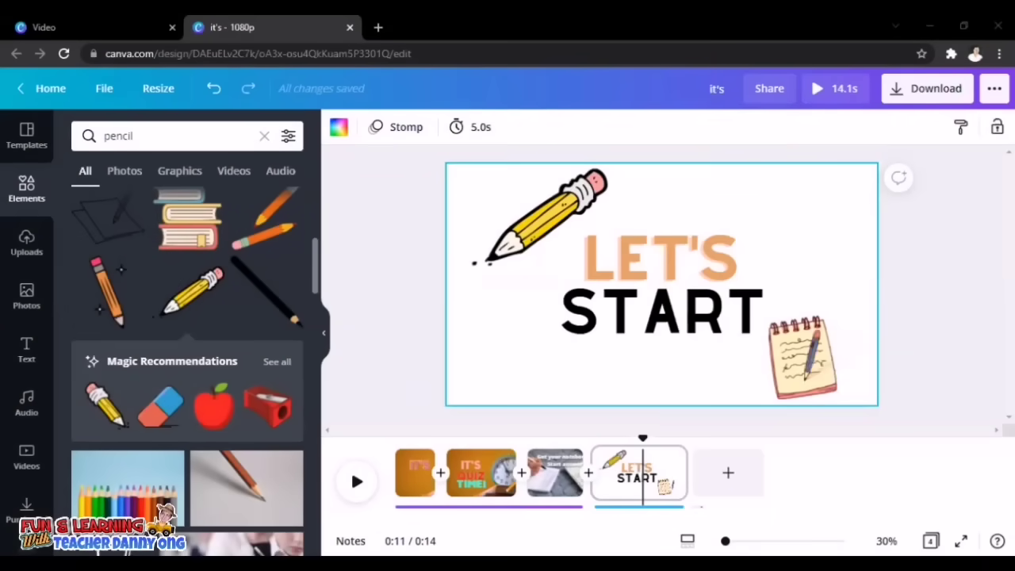
Add a blank page after the LET'S START page and look up Frames in the elements library.
left_click(701, 481)
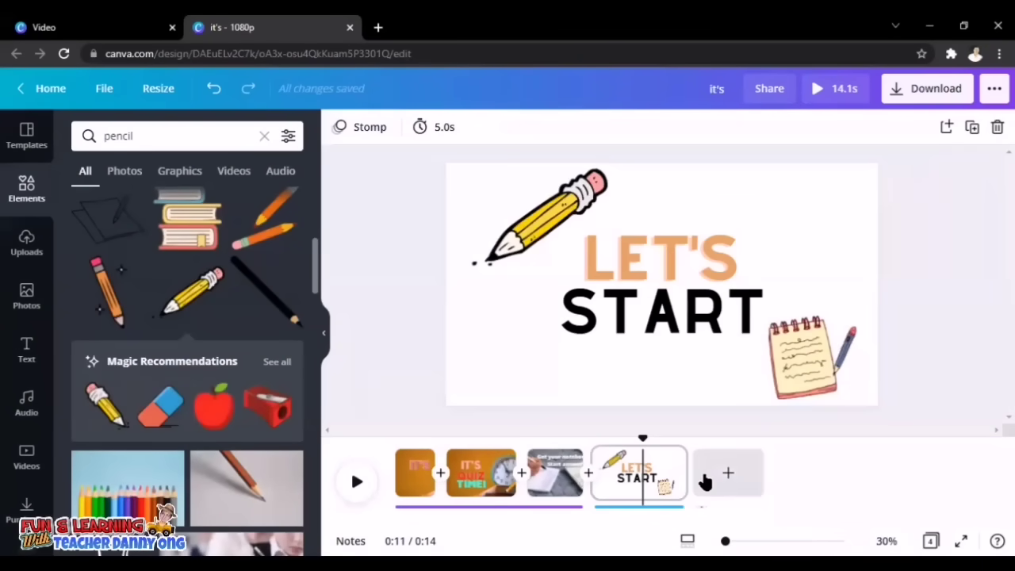
left_click(712, 479)
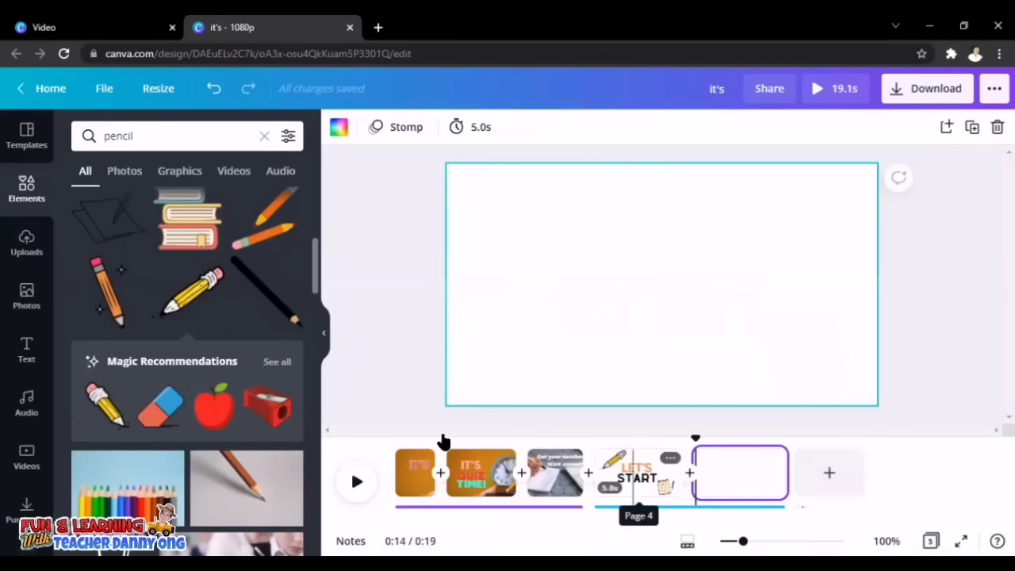
left_click(31, 194)
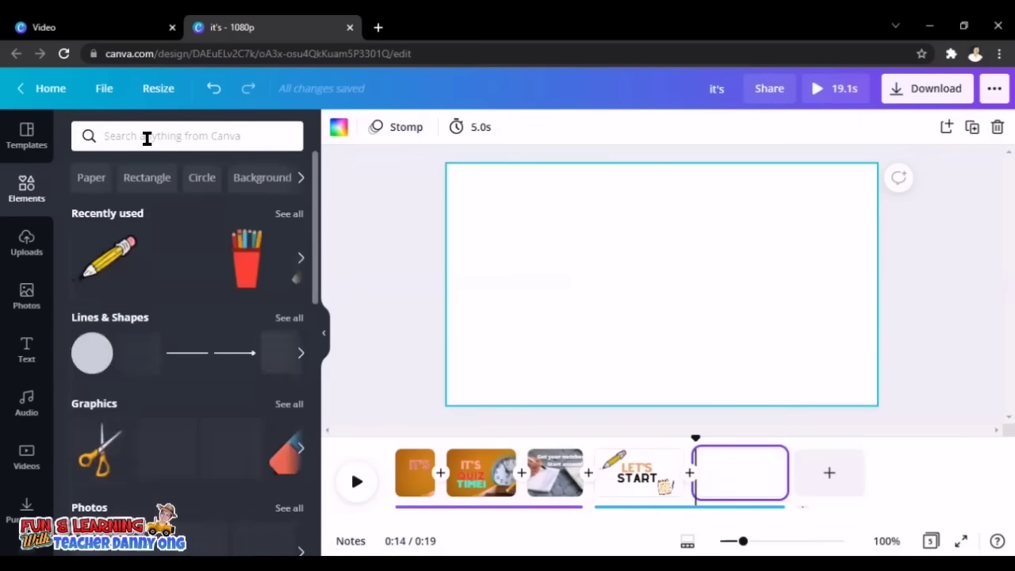
left_click(145, 137)
left_click(122, 440)
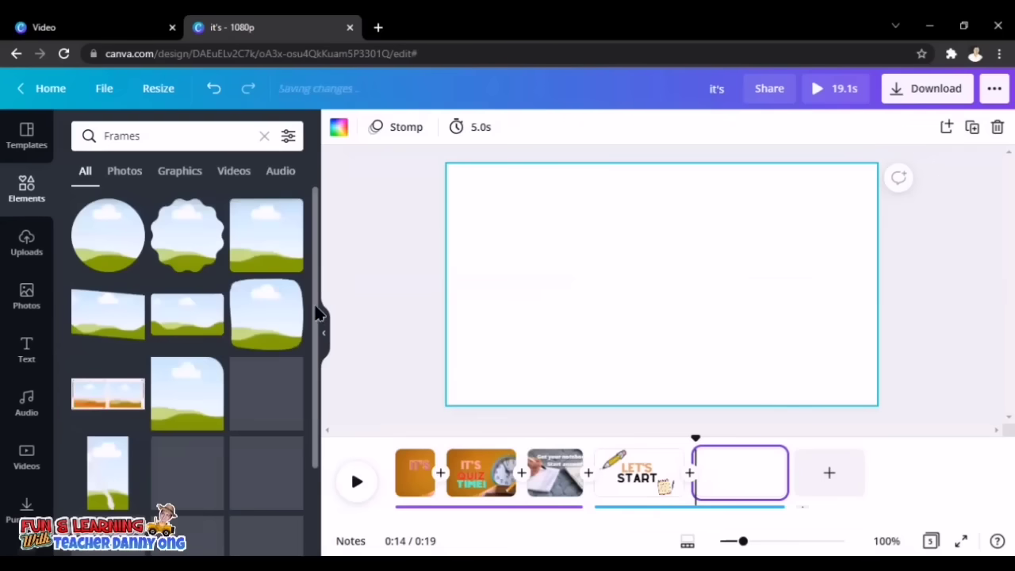
Browse the frames, then insert the smartphone frame on the blank page and enlarge it.
left_click_drag(315, 235, 313, 481)
scroll(182, 274, "up", 3)
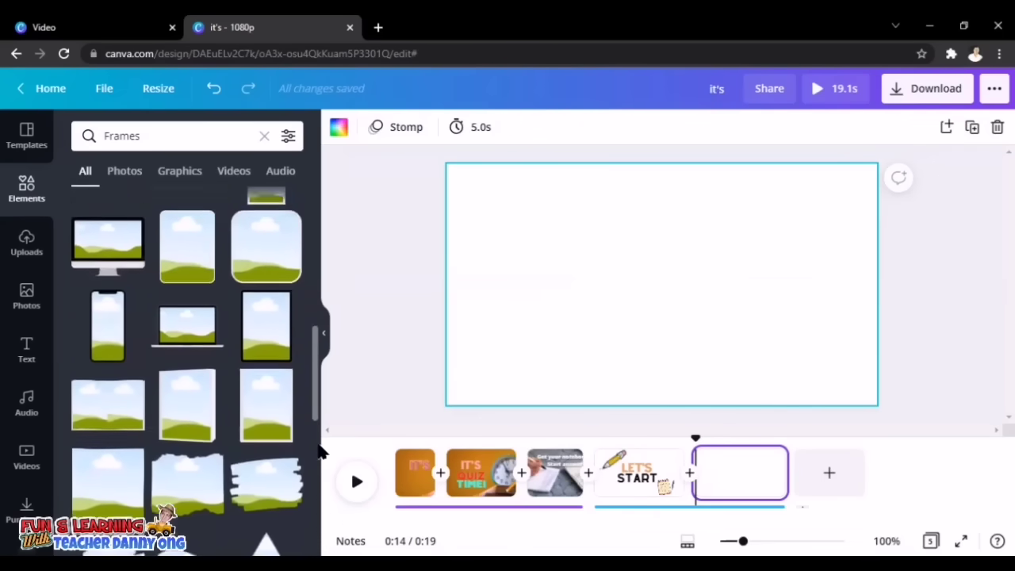
left_click_drag(315, 357, 315, 466)
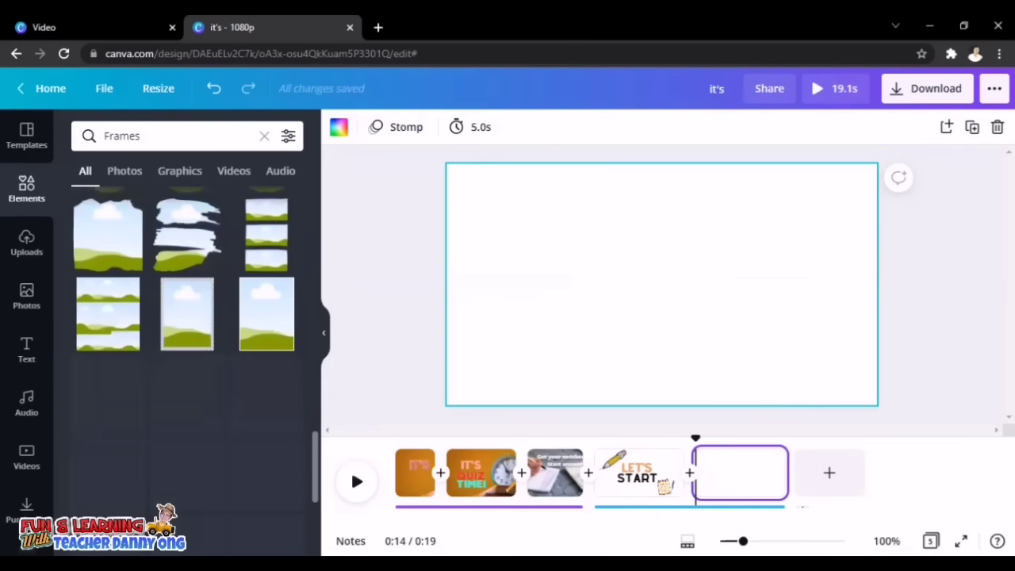
scroll(170, 294, "down", 1)
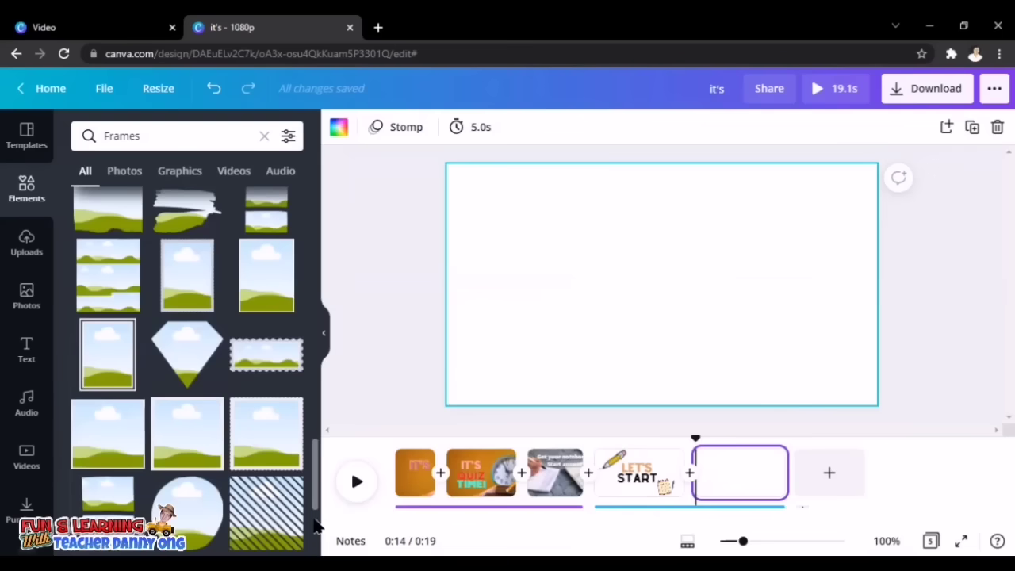
left_click_drag(315, 504, 313, 336)
left_click(108, 408)
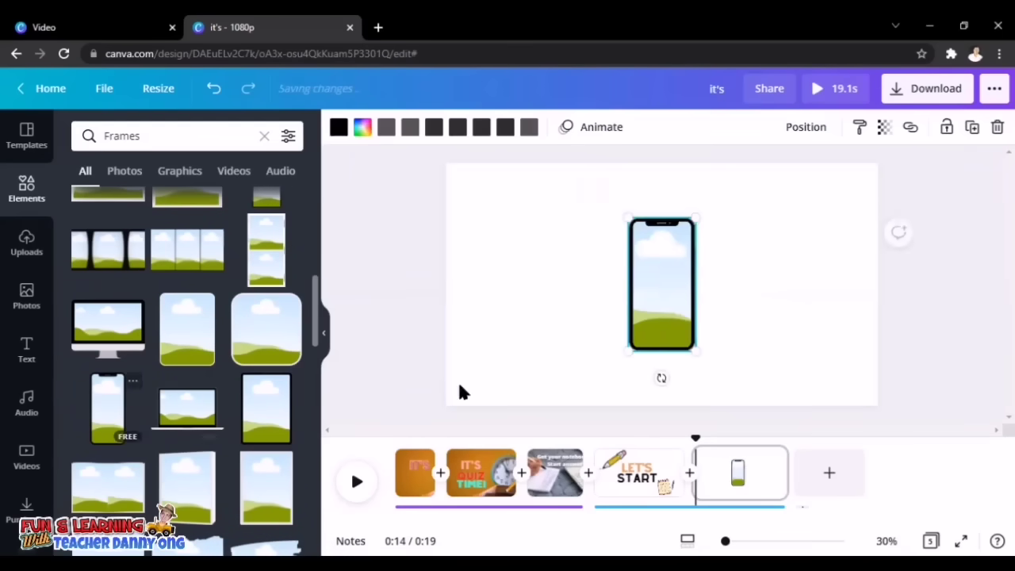
left_click_drag(694, 216, 764, 177)
left_click(727, 308)
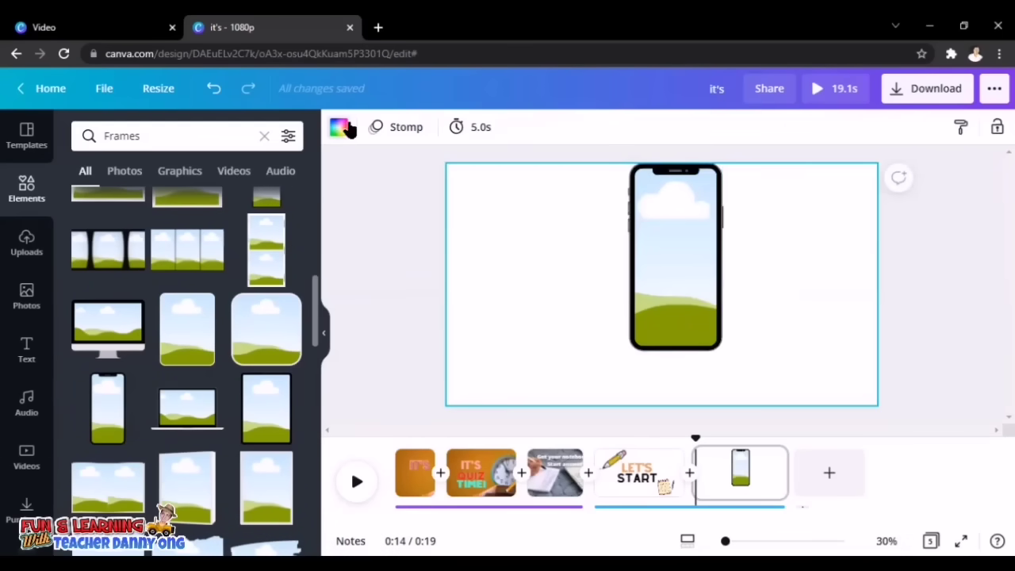
Set the page background to turquoise and move the phone frame to the page's left side.
left_click(341, 127)
left_click(245, 204)
left_click(480, 306)
left_click(691, 277)
left_click_drag(673, 278, 525, 308)
left_click(410, 320)
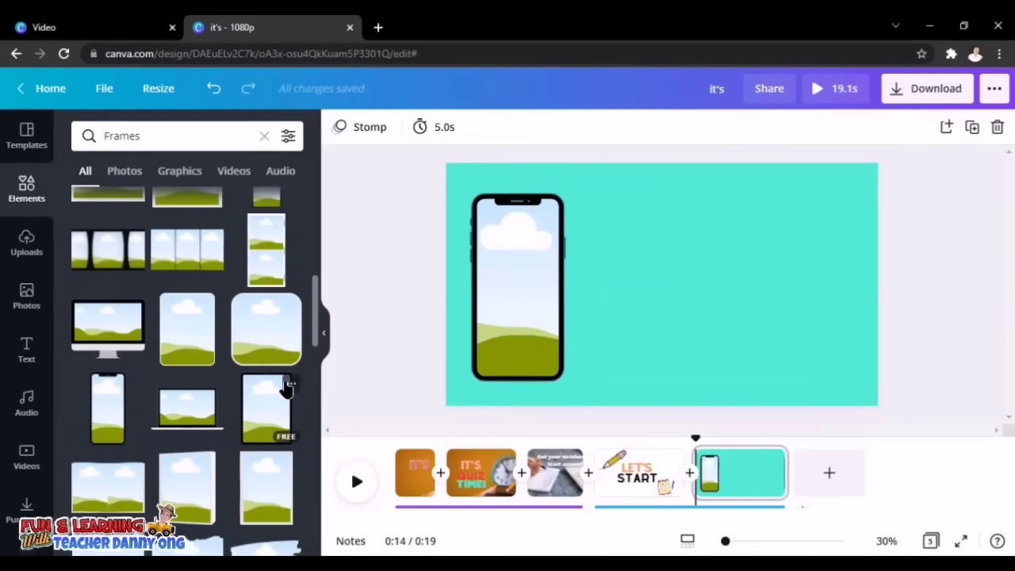
Add a laptop frame with a brush-stroke frame below it, shrink the laptop slightly, and shift the phone frame closer to them.
left_click(222, 409)
mouse_move(702, 279)
left_mouse_down()
mouse_move(691, 267)
mouse_move(673, 295)
mouse_move(730, 358)
mouse_move(701, 339)
left_mouse_up()
scroll(213, 416, "down", 3)
left_click(188, 431)
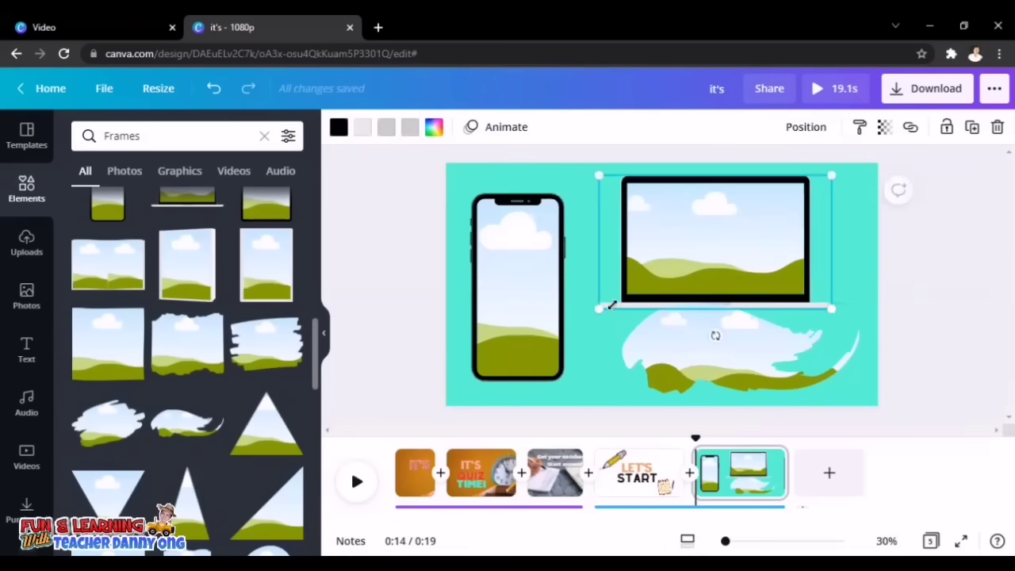
left_click_drag(611, 305, 627, 296)
left_click_drag(517, 303, 557, 299)
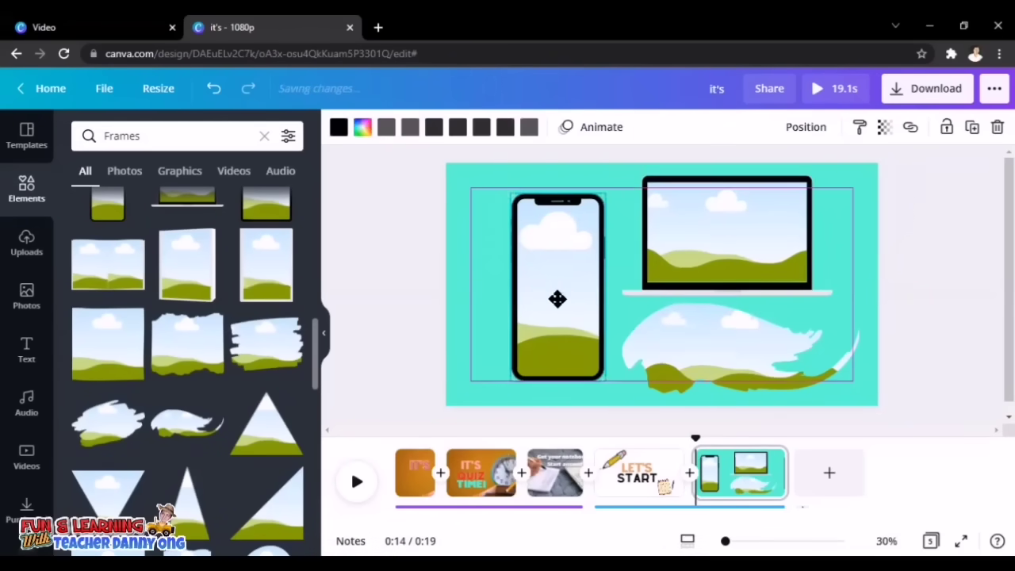
left_click(408, 302)
Fill the laptop frame with the 6.0s open notebook video from the stock videos.
left_click(26, 455)
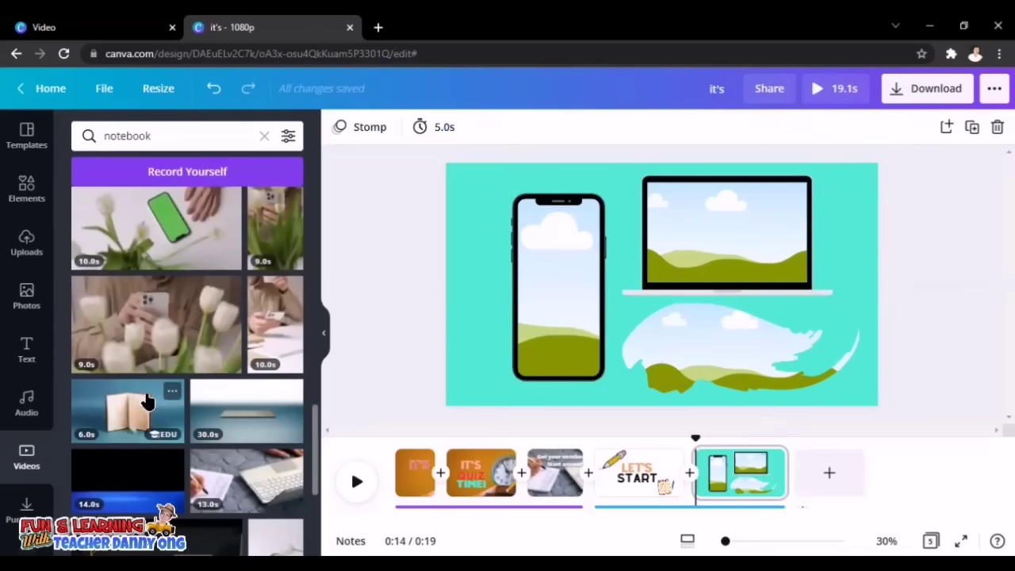
left_click_drag(701, 270, 701, 271)
scroll(268, 463, "down", 1)
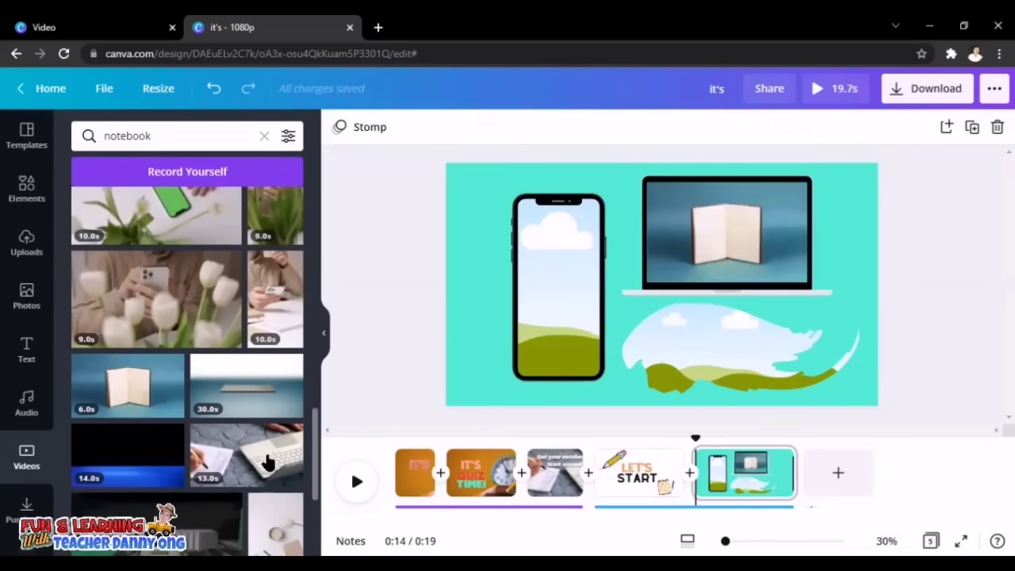
Fill the phone frame with the 10.0s keyboard typing video and the brush-stroke frame with the 19.0s pink notebook video, and preview the page.
left_click_drag(316, 419, 313, 452)
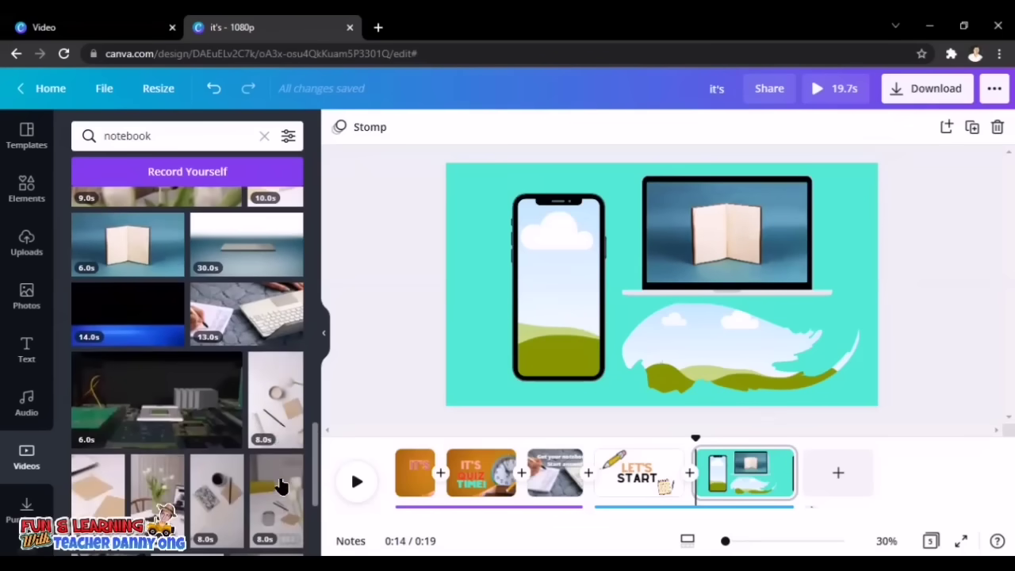
scroll(262, 475, "down", 5)
left_click_drag(249, 294, 495, 311)
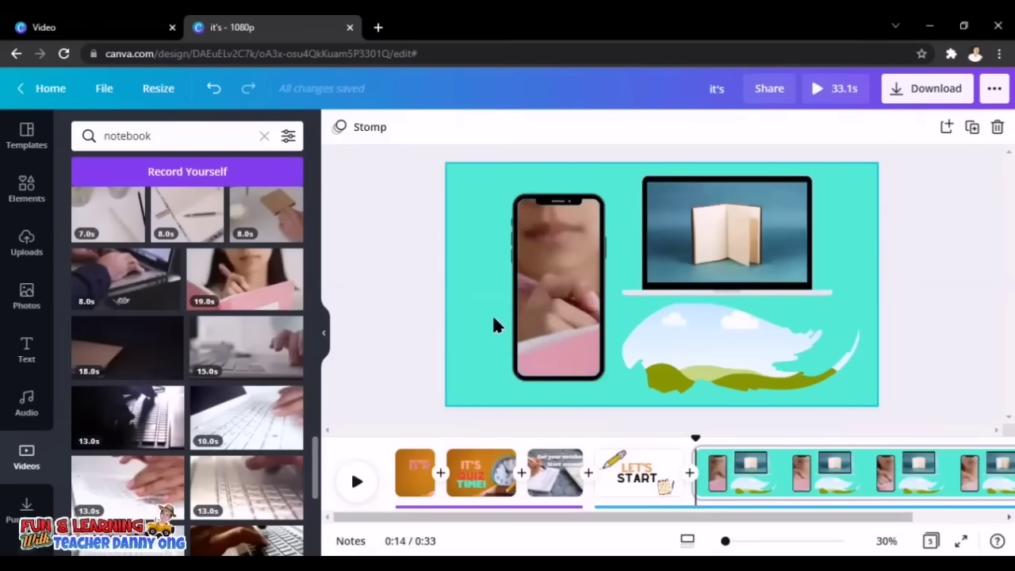
right_click(560, 209)
left_click(611, 528)
left_click_drag(584, 285, 697, 357)
left_click_drag(544, 313, 544, 314)
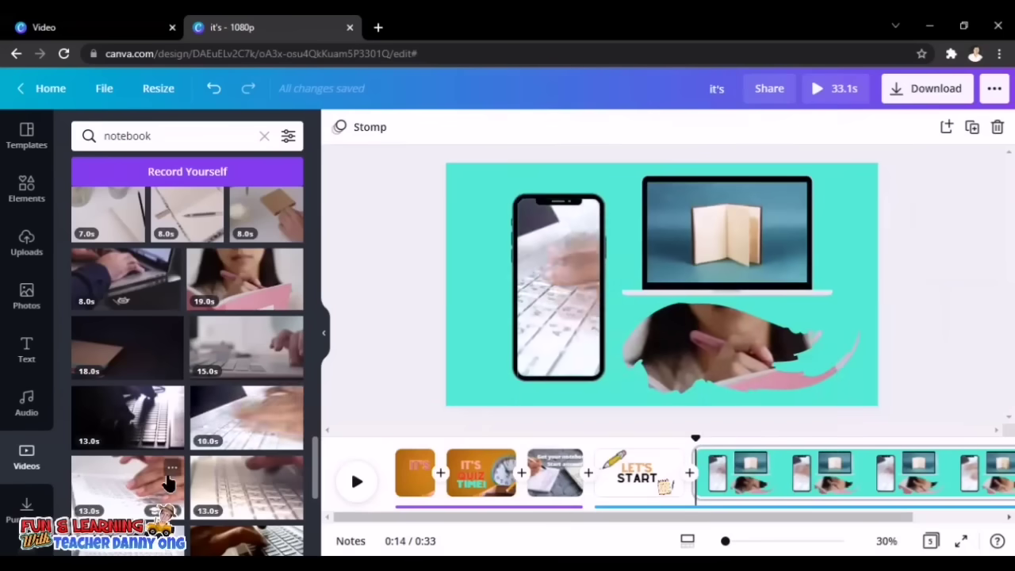
left_click(354, 483)
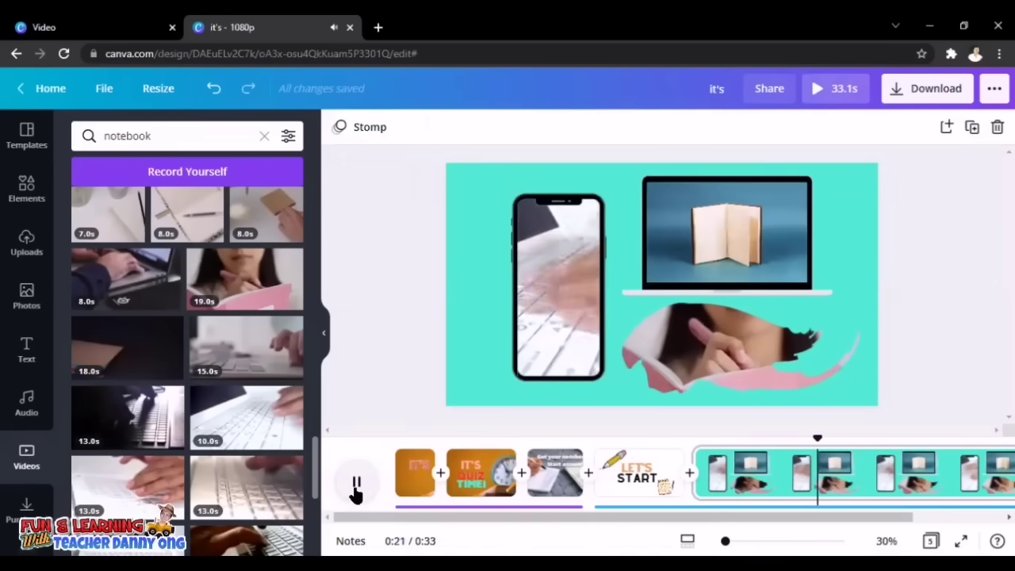
left_click(356, 485)
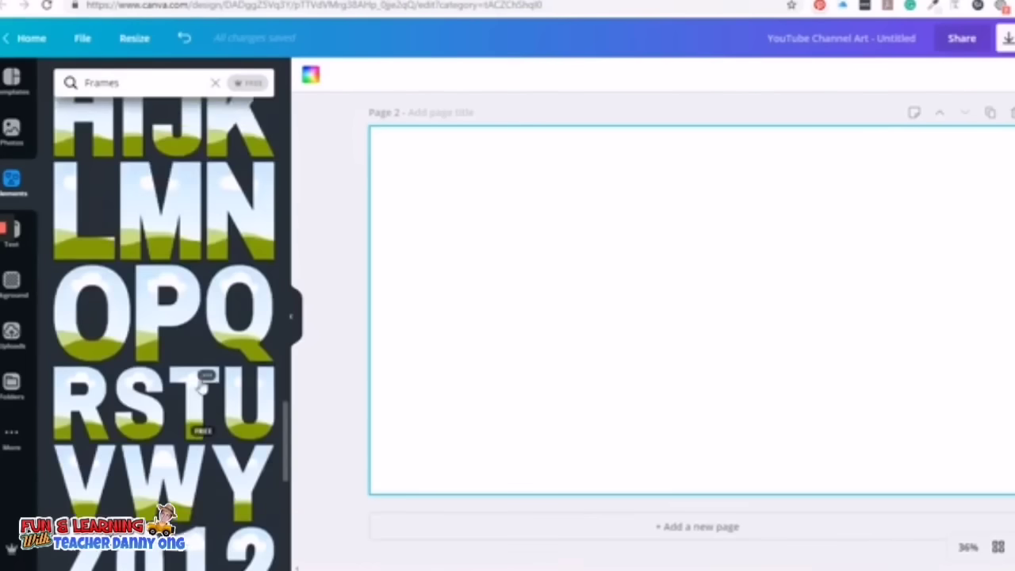
In the YouTube Channel Art design, place the letter frames F, U and N side by side on blank page 2 and even out their spacing.
scroll(199, 381, "up", 5)
left_click(199, 275)
left_click_drag(546, 320, 421, 320)
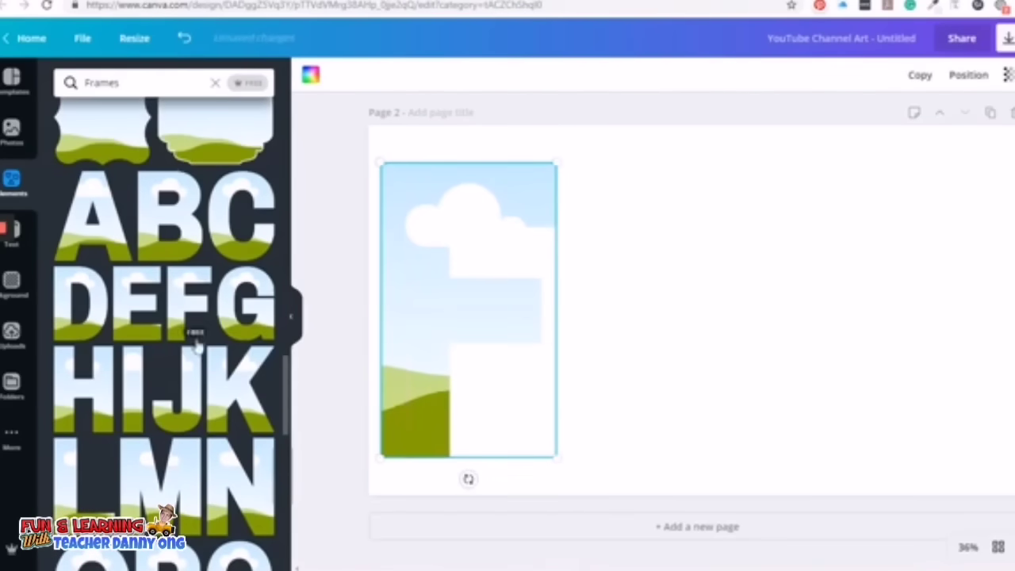
scroll(164, 318, "down", 3)
left_click(250, 281)
left_click_drag(238, 202, 975, 294)
left_click(770, 333)
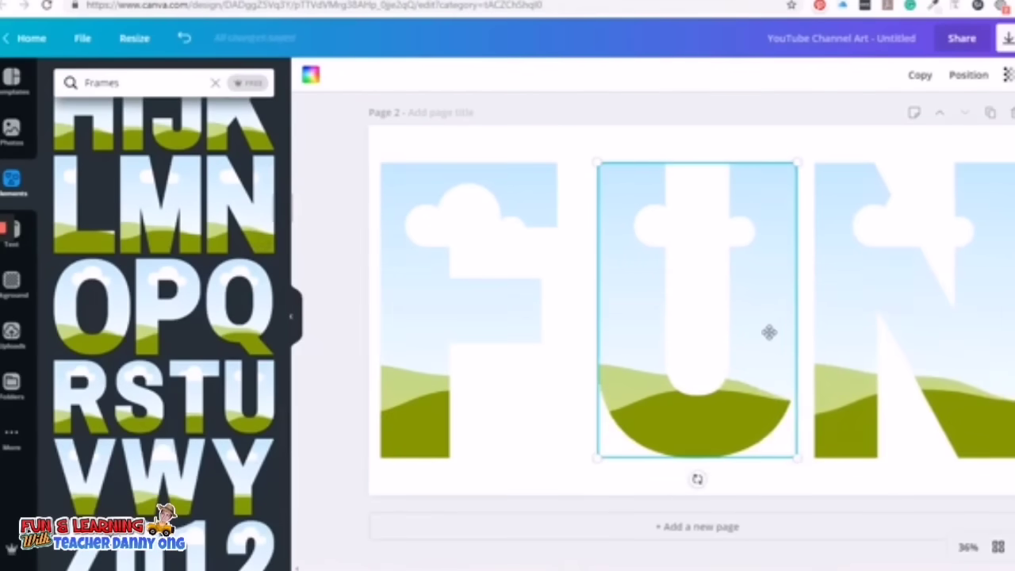
left_click_drag(770, 333, 756, 333)
Color the letter frame F cyan, the U magenta and the N navy blue using the EBC brand colors.
left_click(516, 200)
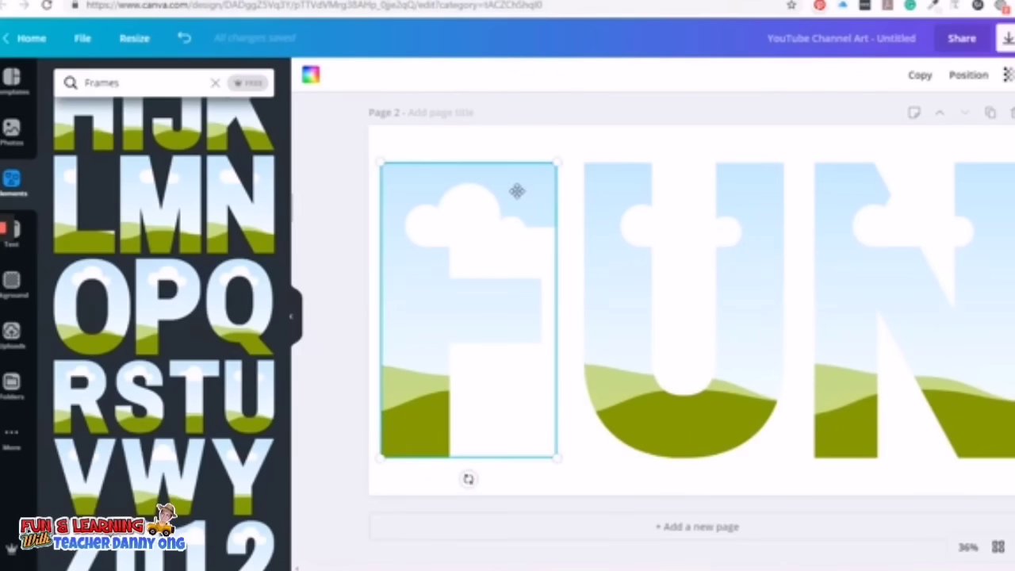
left_click(310, 75)
left_click(67, 190)
left_click(138, 190)
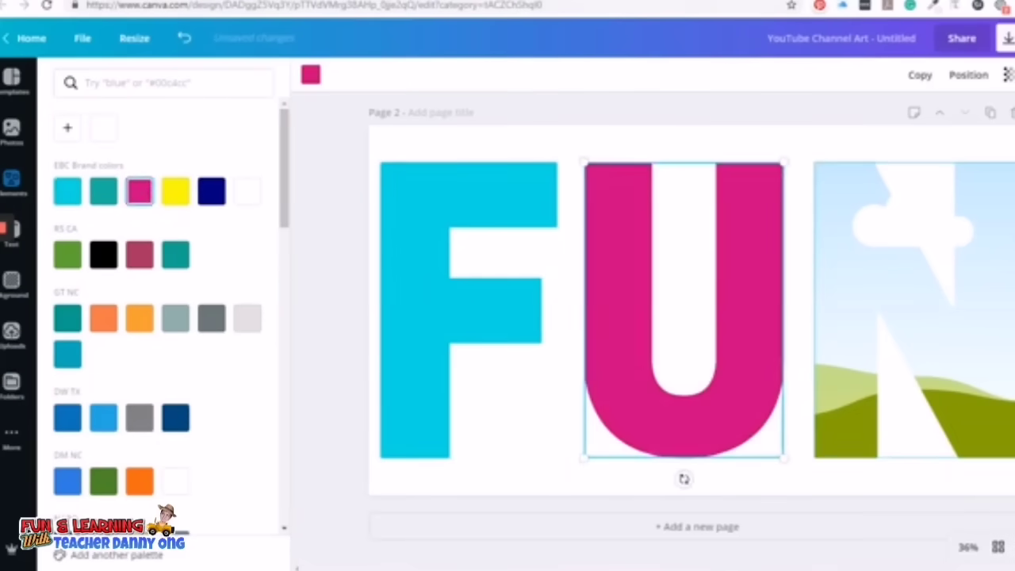
left_click(872, 317)
left_click(211, 191)
key("Escape")
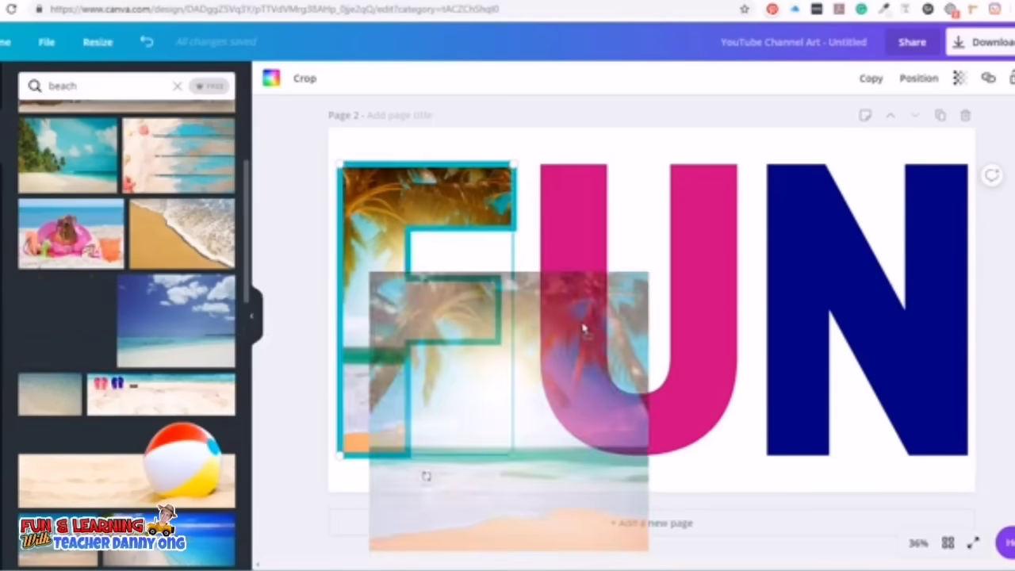
Fill the U letter frame with the palm beach photo used in the F, and enlarge the photo within its crop.
left_click_drag(585, 330, 596, 237)
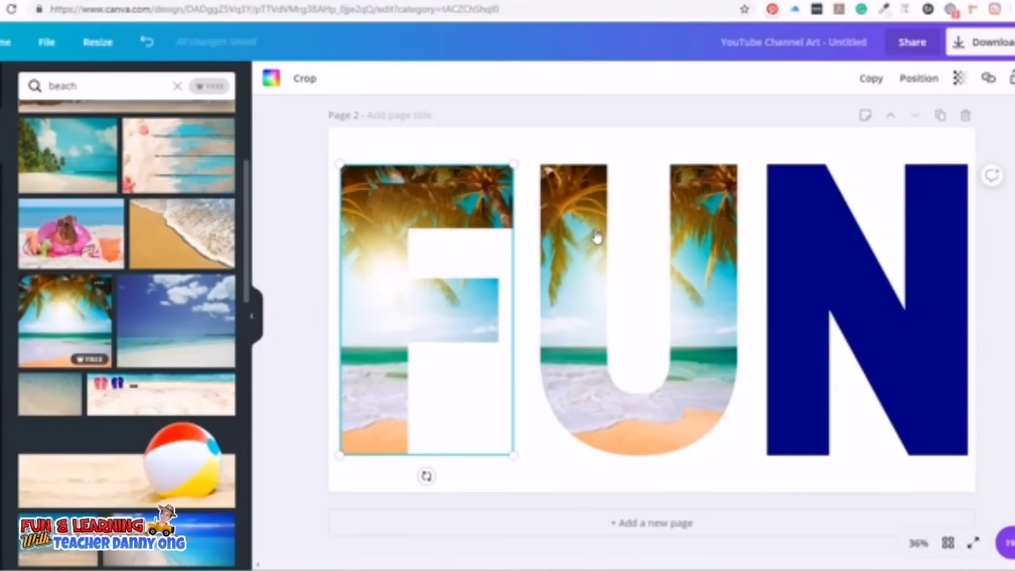
double_click(568, 257)
left_click_drag(446, 460, 335, 480)
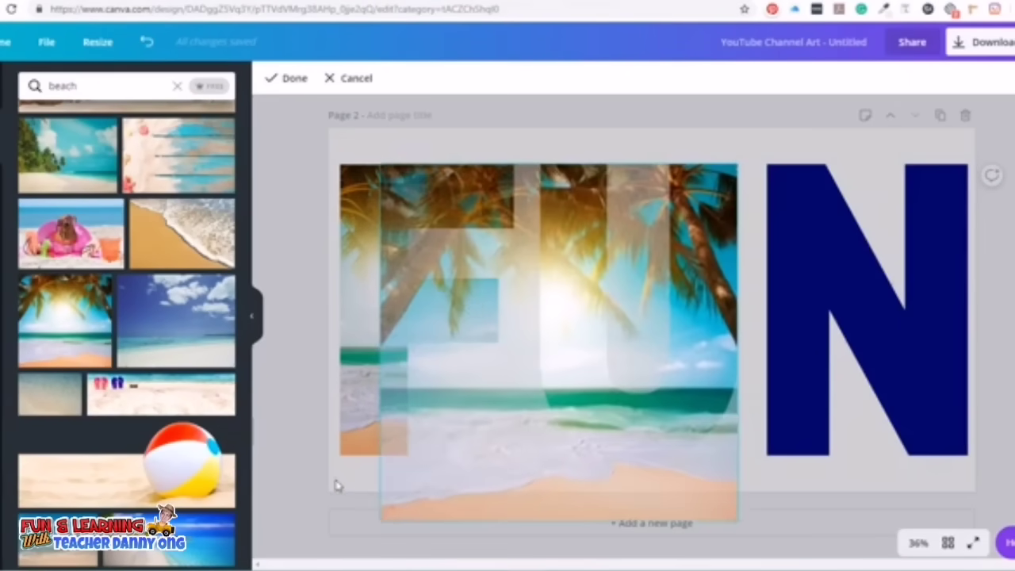
left_click(475, 445)
Fill the N letter frame with the same palm beach photo and enlarge it so the sea and sand fill the letter.
left_click_drag(65, 321, 848, 302)
double_click(849, 301)
left_click_drag(715, 158, 456, 87)
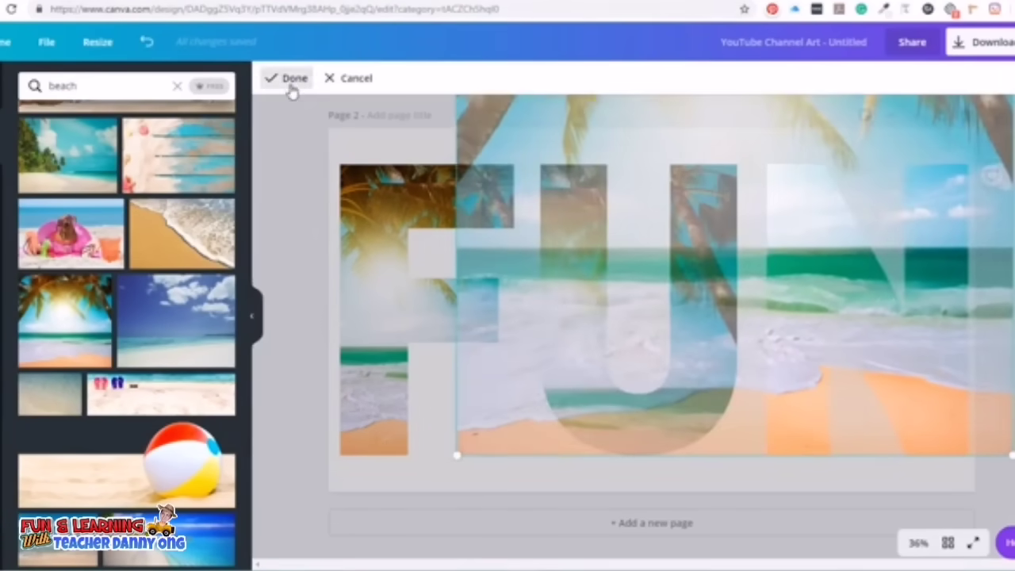
left_click(290, 79)
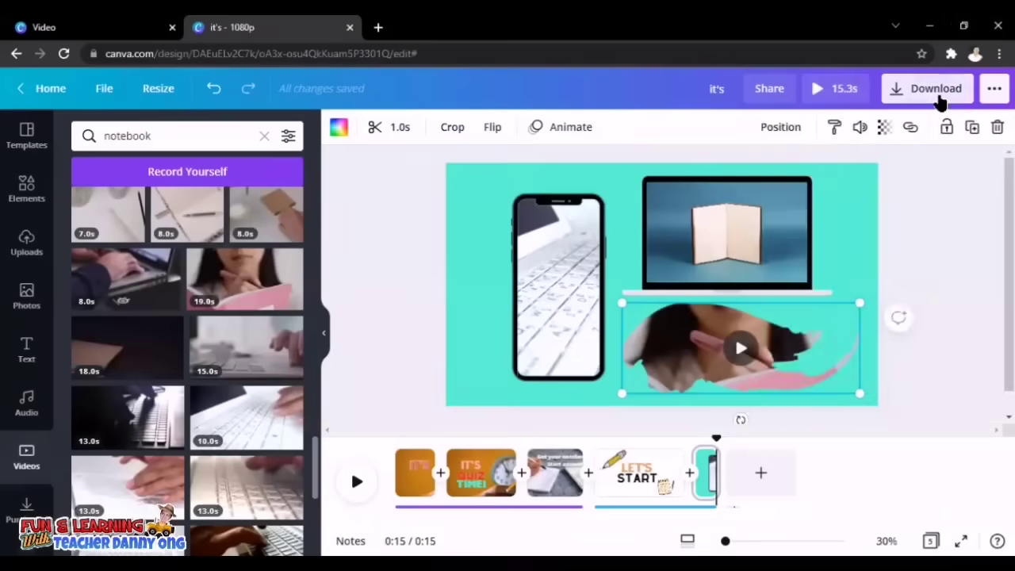
Download all pages of the quiz video as an MP4 video.
left_click(935, 91)
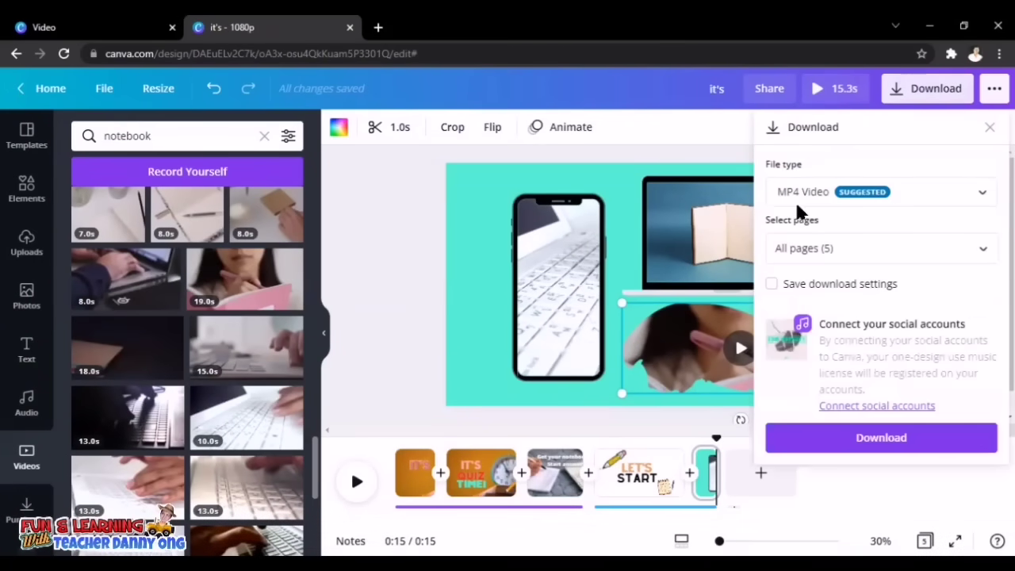
left_click(983, 195)
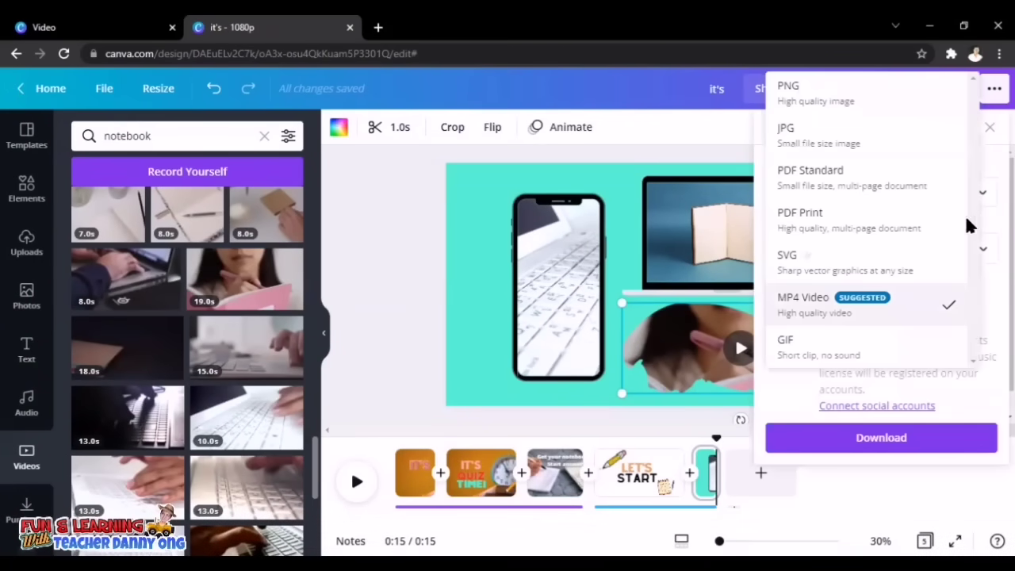
left_click(872, 341)
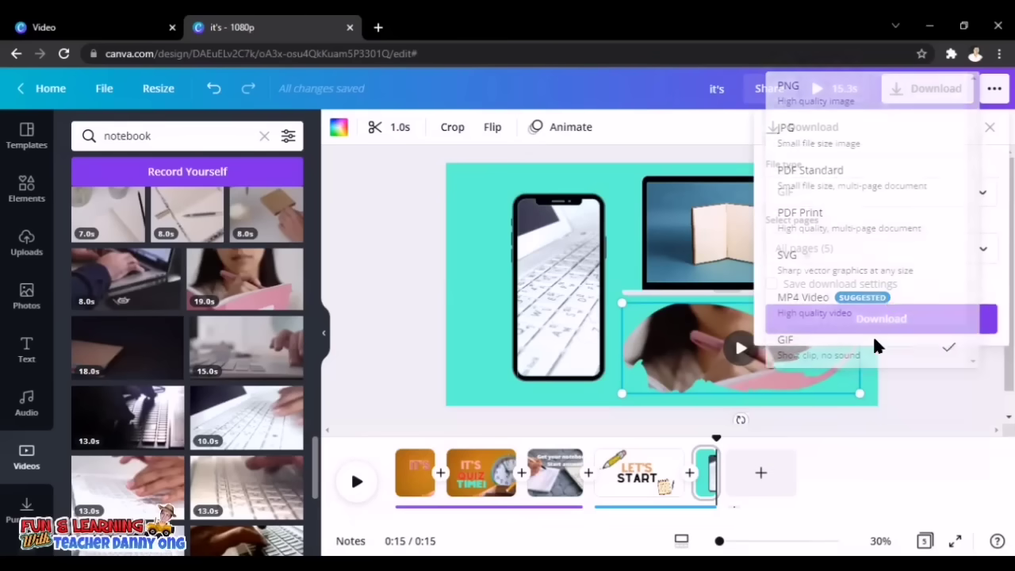
left_click(982, 194)
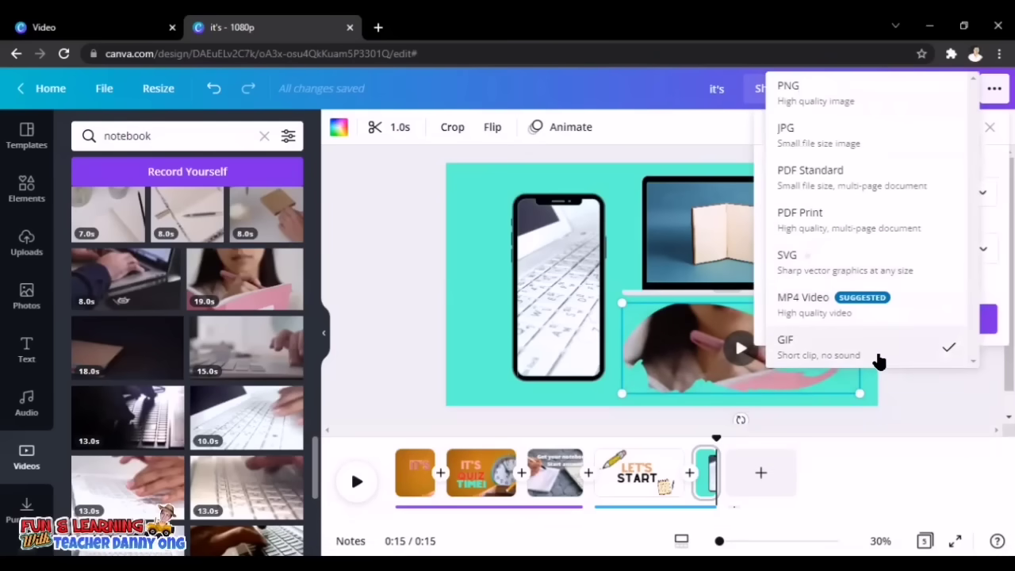
left_click(881, 305)
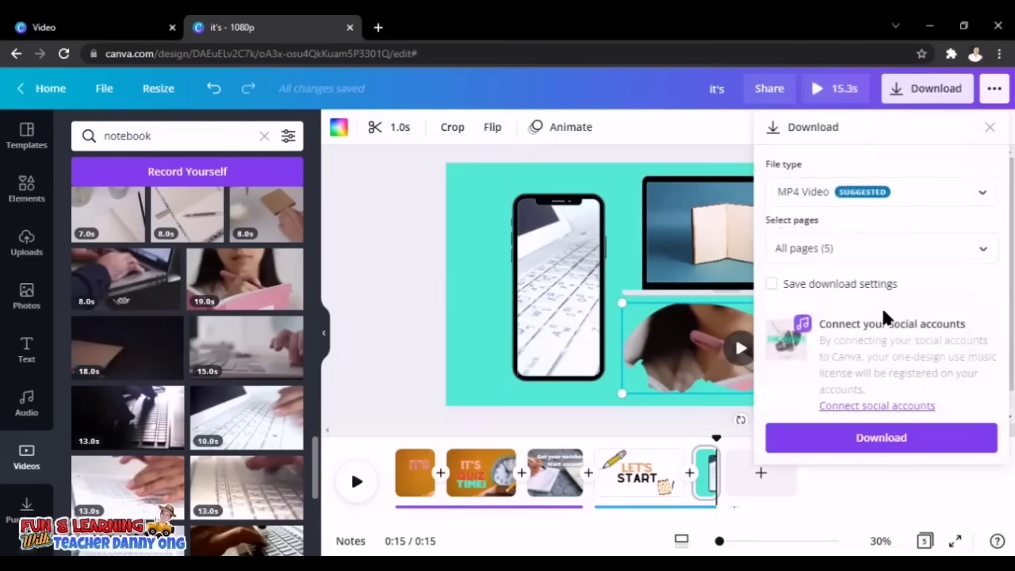
left_click(918, 448)
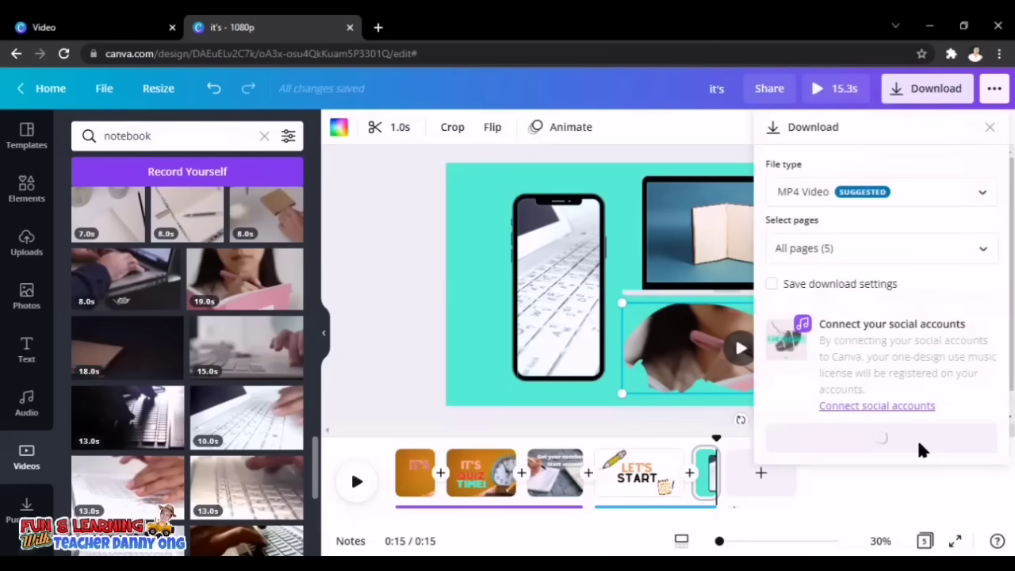